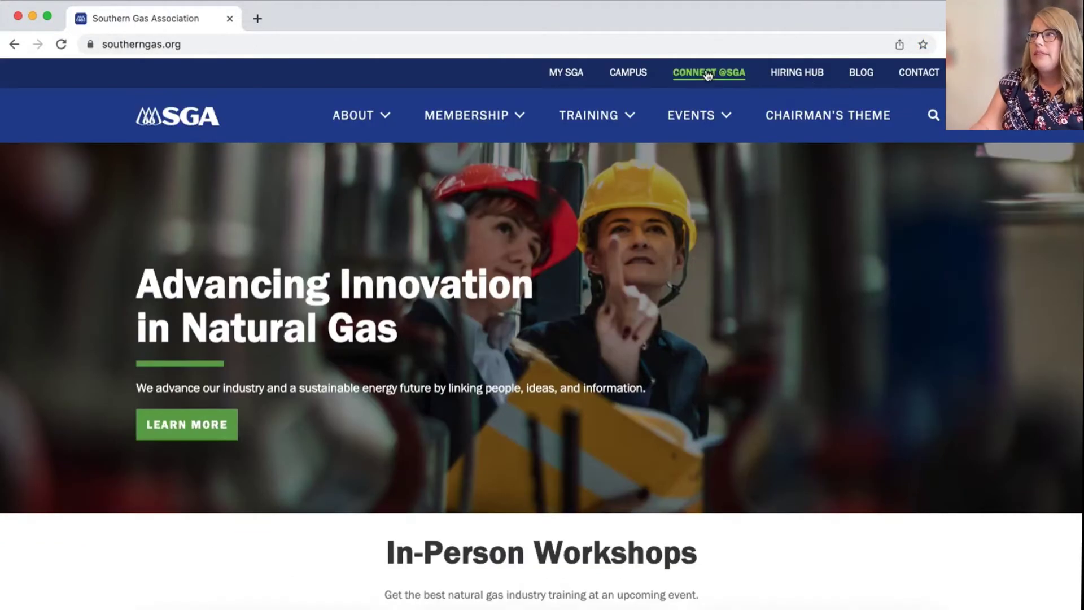
Step: Open the Connect@SGA community from the Southern Gas Association site and sign in with the filled-in account credentials
{"action": "left_click", "coordinate": [708, 73]}
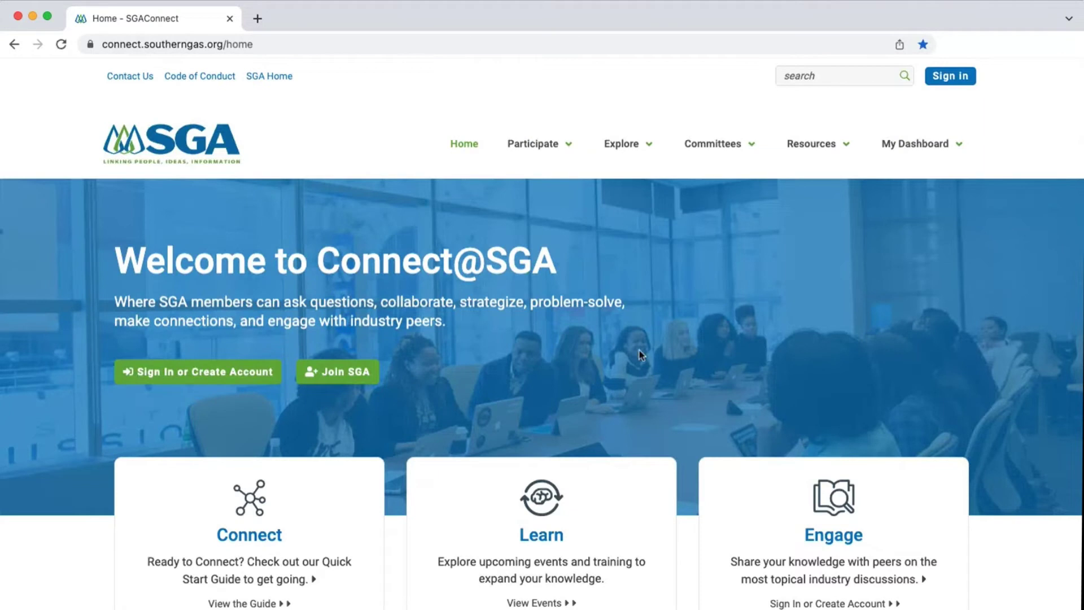
{"action": "left_click", "coordinate": [958, 79]}
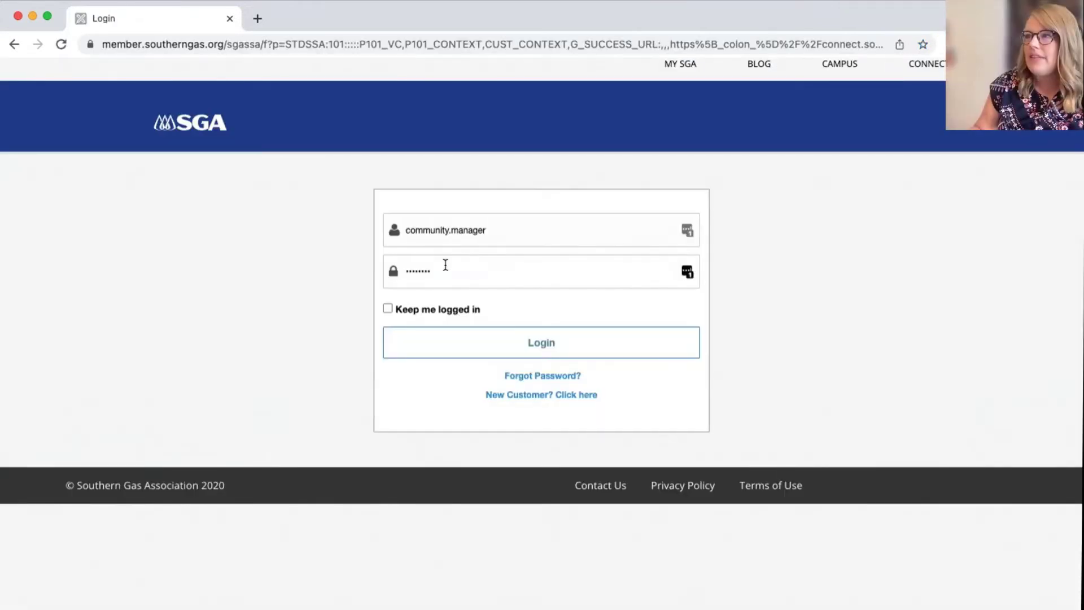
{"action": "left_click", "coordinate": [536, 347]}
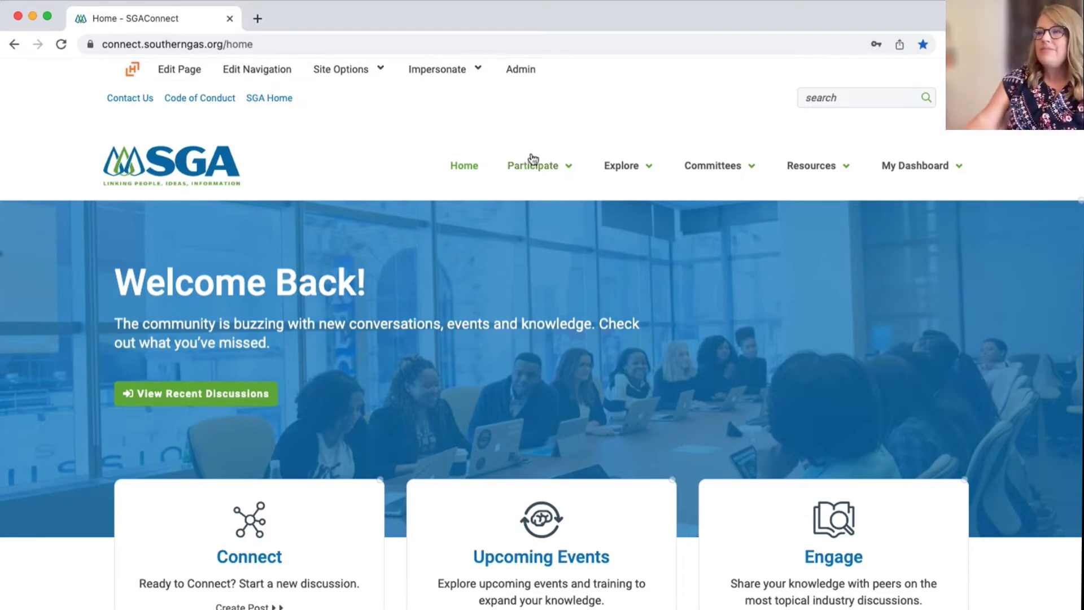
Step: Look over the community home page, including its shortcut cards and the recent posts under Fresh Content
{"action": "scroll", "coordinate": [518, 359], "scroll_direction": "down", "scroll_amount": 2}
{"action": "scroll", "coordinate": [518, 359], "scroll_direction": "down", "scroll_amount": 3}
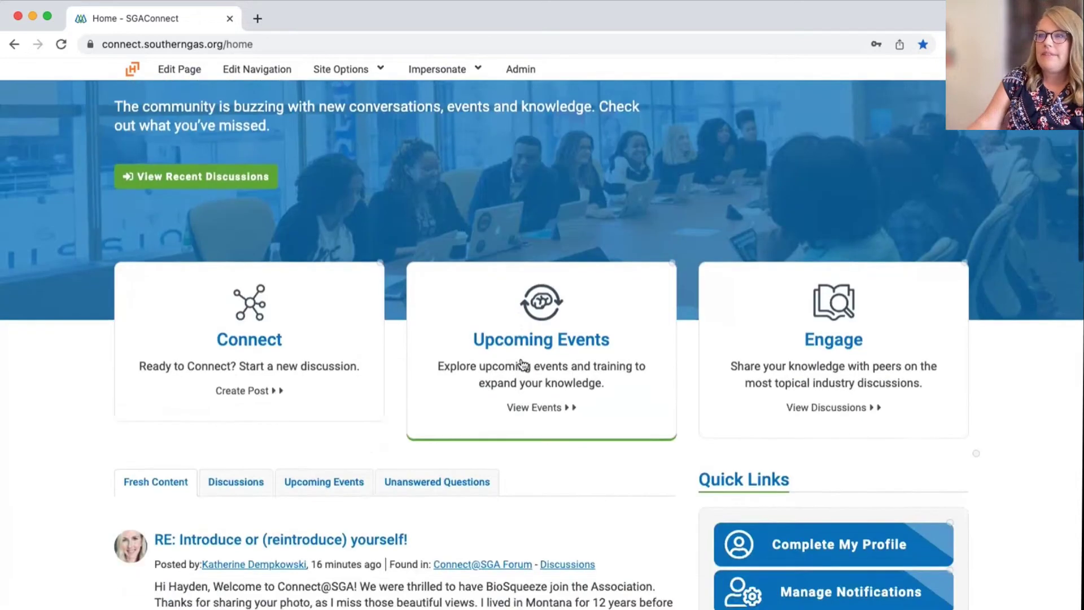
{"action": "scroll", "coordinate": [526, 350], "scroll_direction": "up", "scroll_amount": 2}
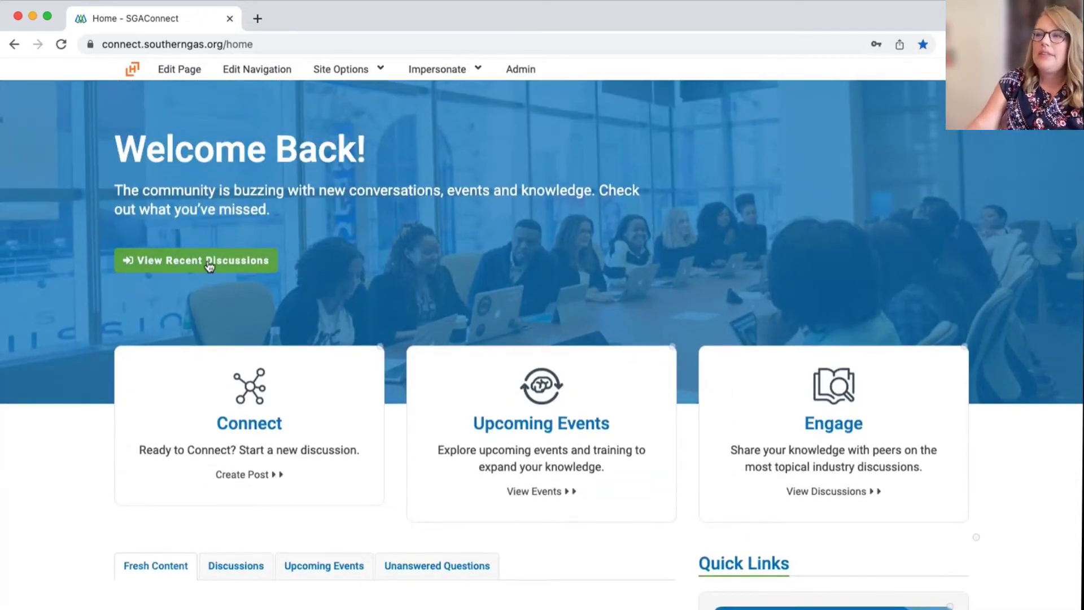
{"action": "scroll", "coordinate": [357, 465], "scroll_direction": "down", "scroll_amount": 5}
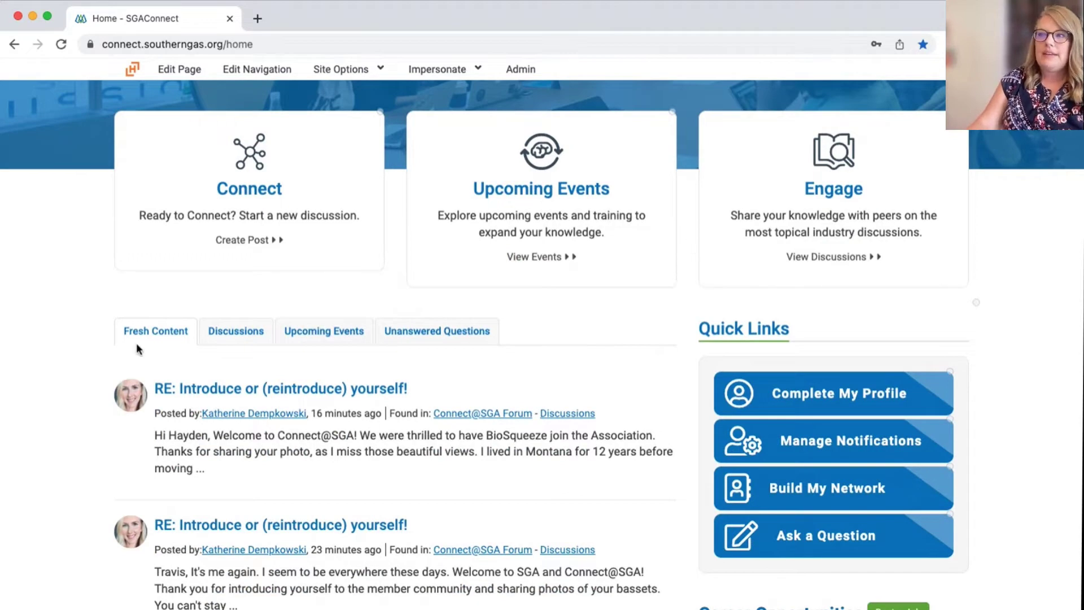
{"action": "scroll", "coordinate": [93, 429], "scroll_direction": "down", "scroll_amount": 1}
{"action": "scroll", "coordinate": [90, 428], "scroll_direction": "down", "scroll_amount": 3}
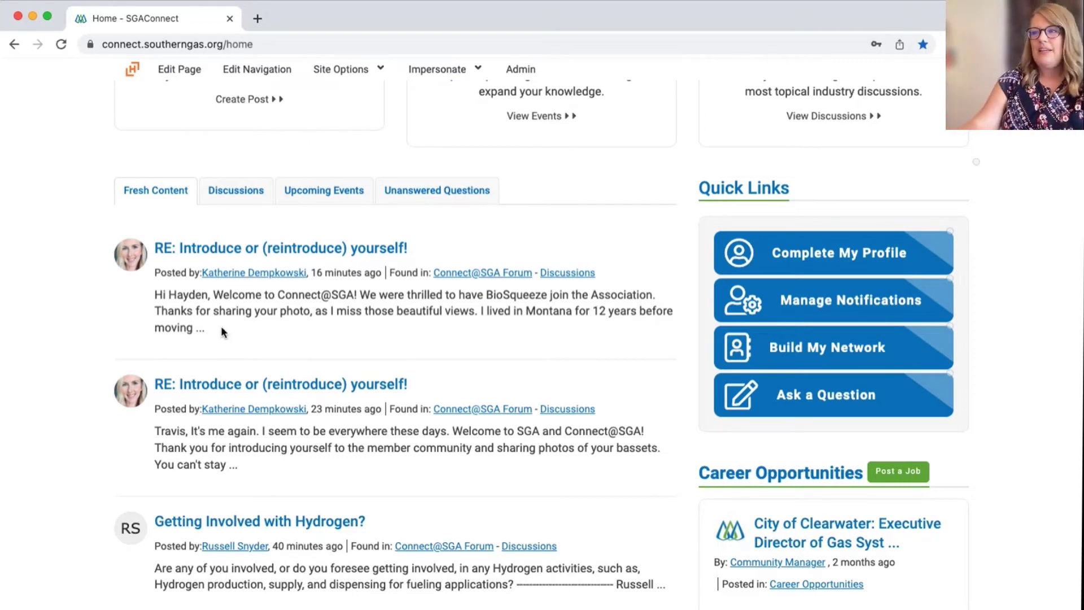
{"action": "scroll", "coordinate": [275, 424], "scroll_direction": "down", "scroll_amount": 3}
{"action": "scroll", "coordinate": [275, 421], "scroll_direction": "down", "scroll_amount": 2}
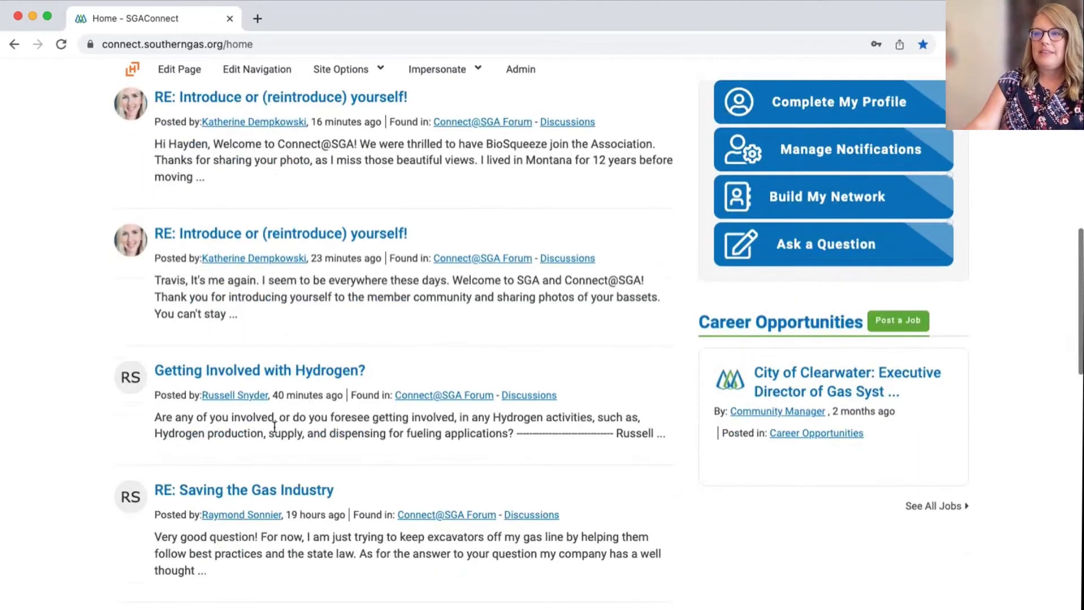
{"action": "scroll", "coordinate": [276, 423], "scroll_direction": "down", "scroll_amount": 2}
{"action": "scroll", "coordinate": [275, 432], "scroll_direction": "up", "scroll_amount": 4}
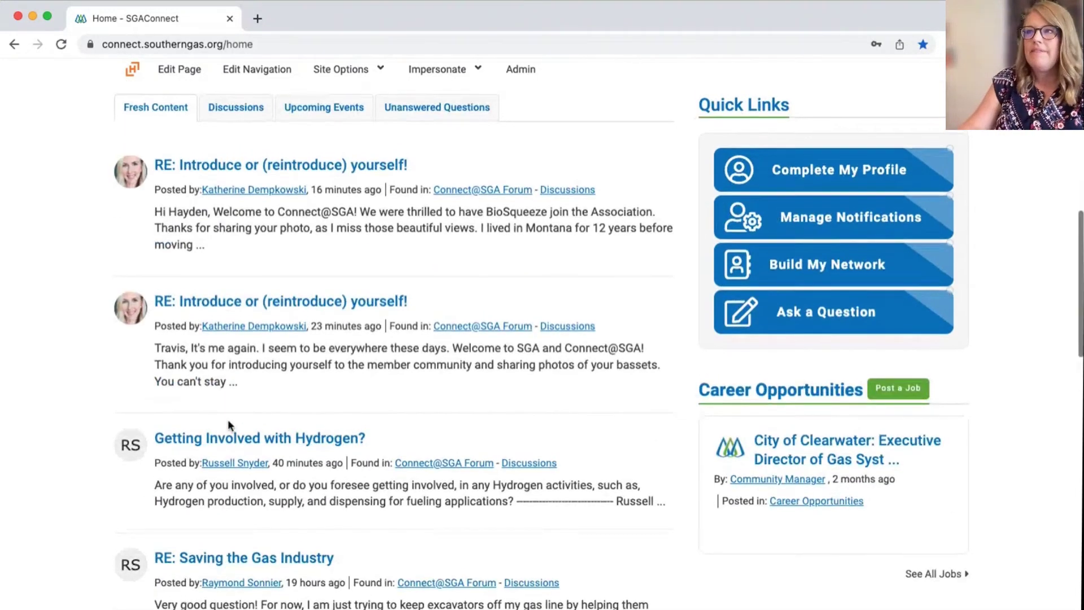
{"action": "scroll", "coordinate": [228, 419], "scroll_direction": "up", "scroll_amount": 3}
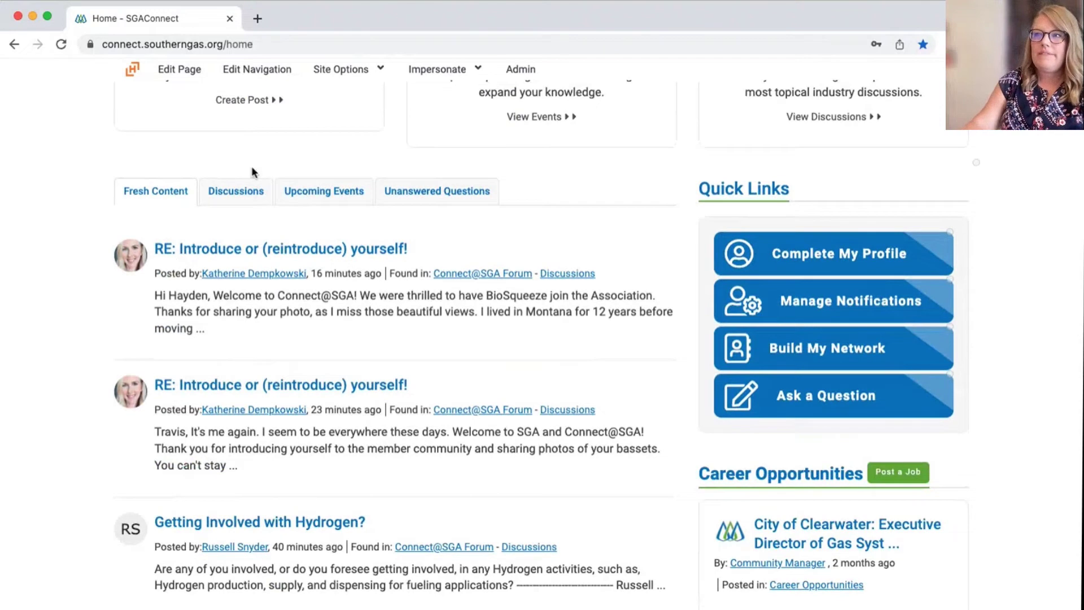
Step: Show the home page's Discussions feed, then browse the workshops listed under Upcoming Events
{"action": "left_click", "coordinate": [228, 192]}
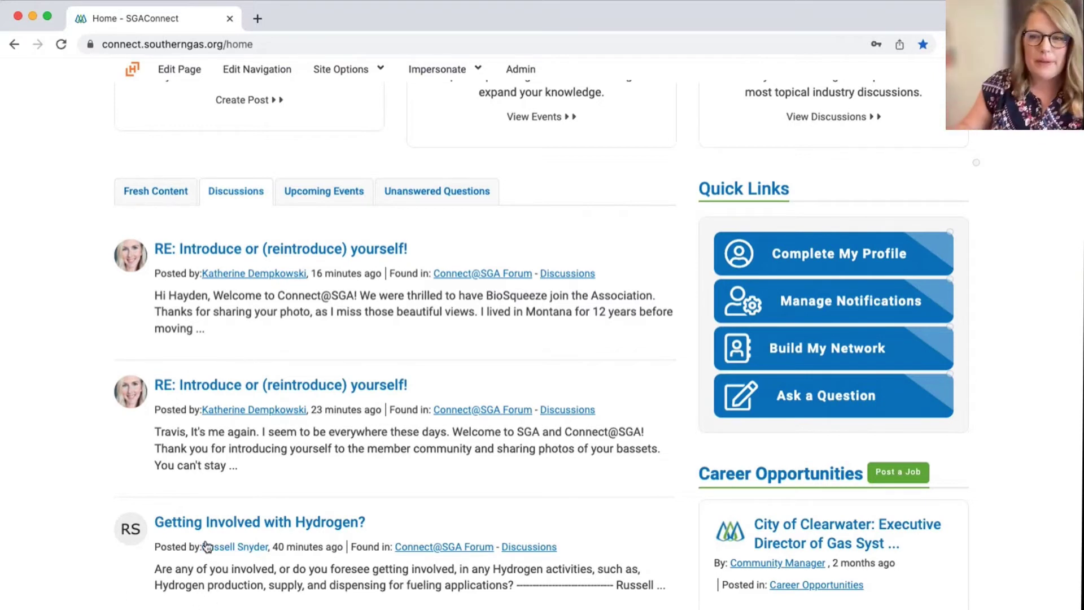
{"action": "left_click", "coordinate": [338, 194]}
{"action": "scroll", "coordinate": [362, 432], "scroll_direction": "down", "scroll_amount": 5}
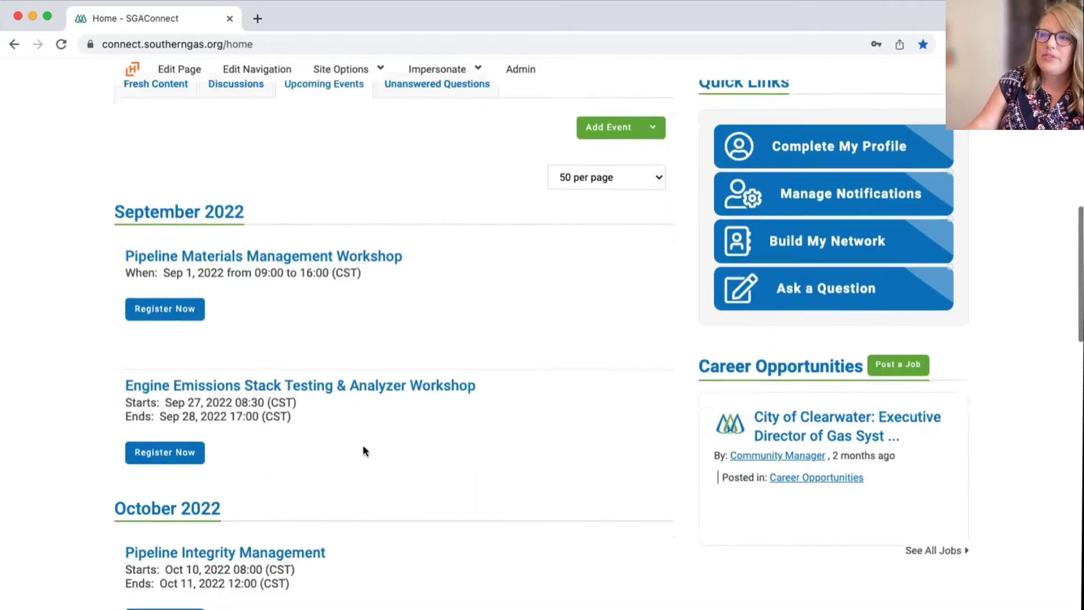
{"action": "scroll", "coordinate": [362, 442], "scroll_direction": "down", "scroll_amount": 3}
Step: Browse the posts under Unanswered Questions on the home page
{"action": "scroll", "coordinate": [362, 442], "scroll_direction": "up", "scroll_amount": 9}
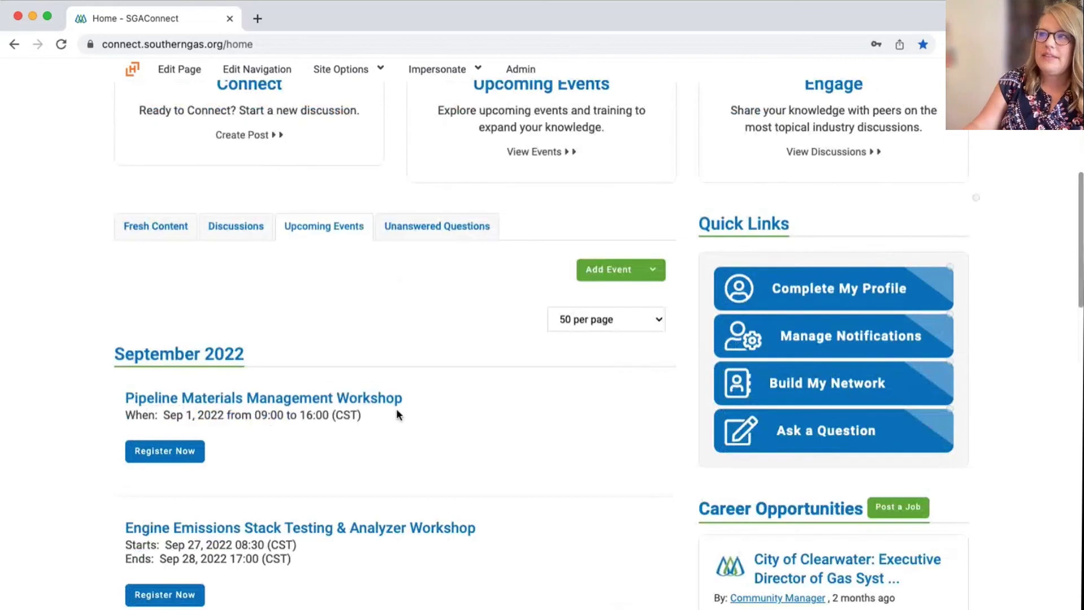
{"action": "left_click", "coordinate": [426, 237]}
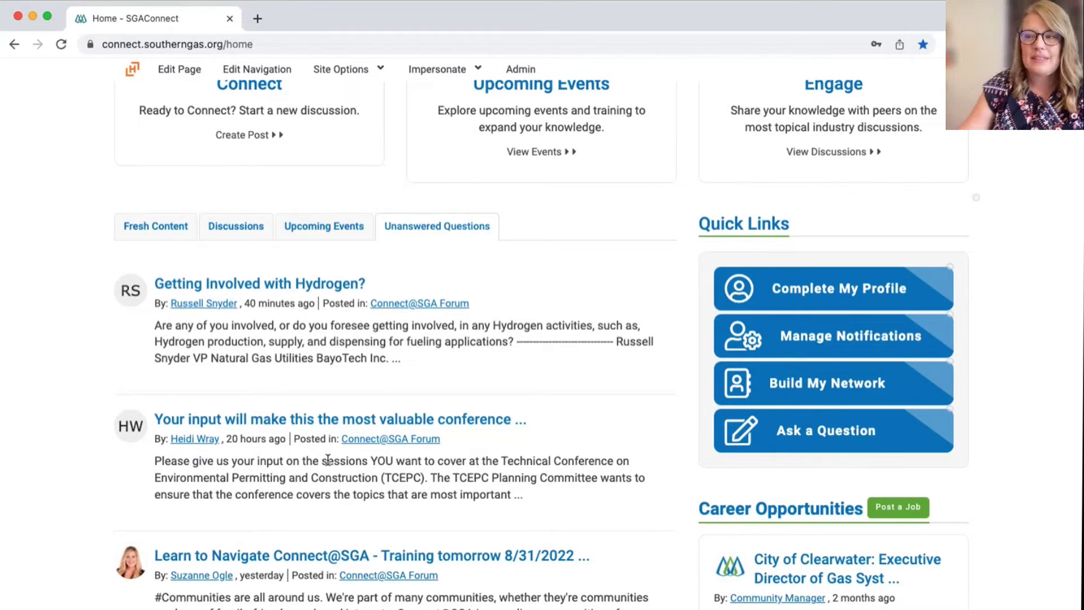
{"action": "scroll", "coordinate": [329, 462], "scroll_direction": "down", "scroll_amount": 3}
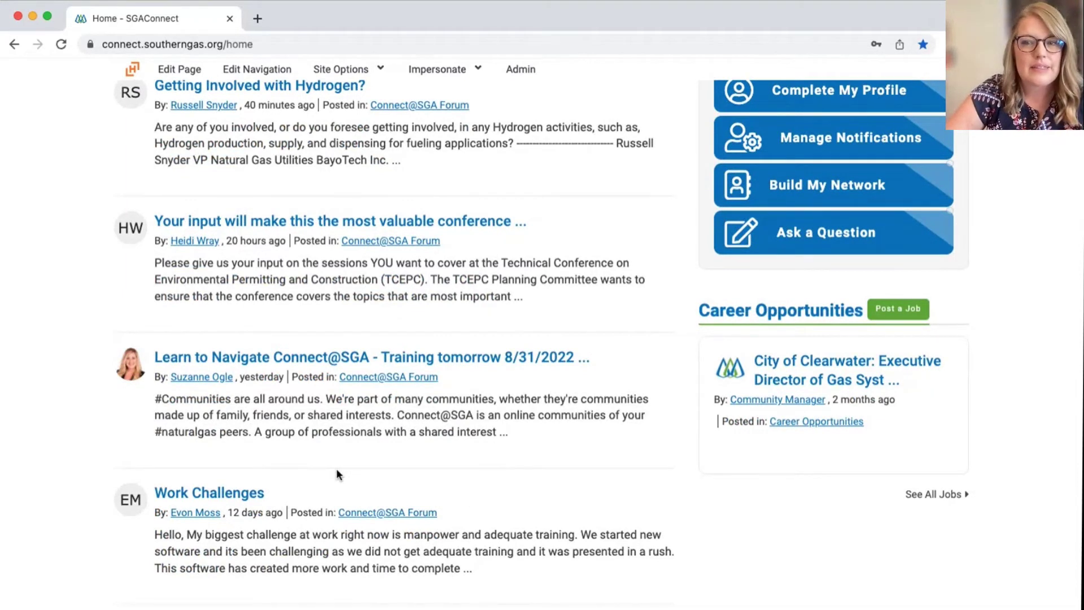
{"action": "scroll", "coordinate": [266, 485], "scroll_direction": "down", "scroll_amount": 1}
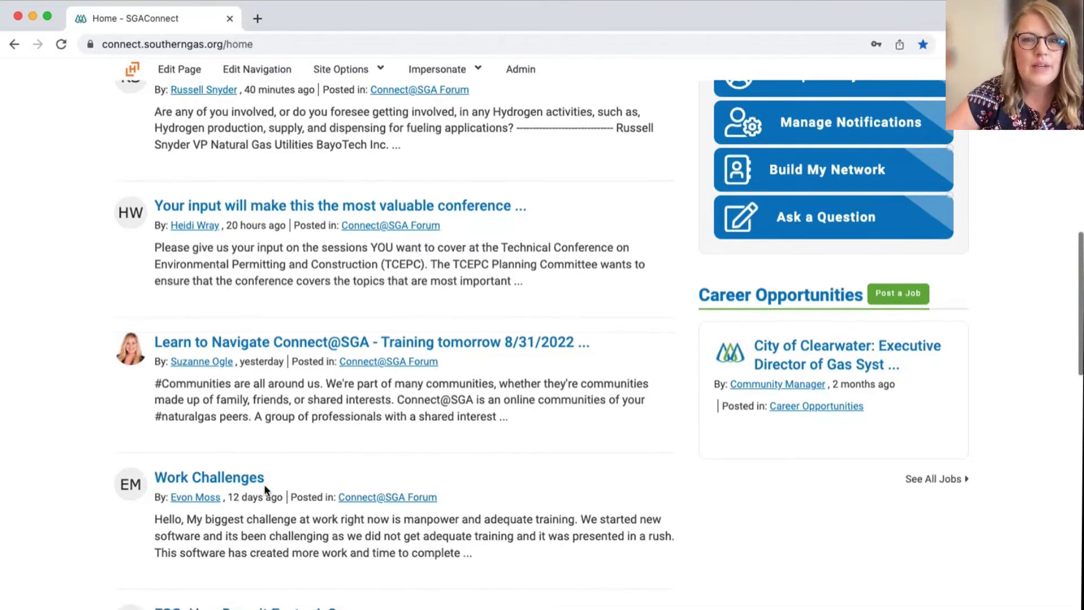
{"action": "scroll", "coordinate": [265, 487], "scroll_direction": "down", "scroll_amount": 3}
{"action": "scroll", "coordinate": [263, 484], "scroll_direction": "up", "scroll_amount": 5}
{"action": "scroll", "coordinate": [265, 485], "scroll_direction": "up", "scroll_amount": 2}
{"action": "scroll", "coordinate": [688, 376], "scroll_direction": "down", "scroll_amount": 2}
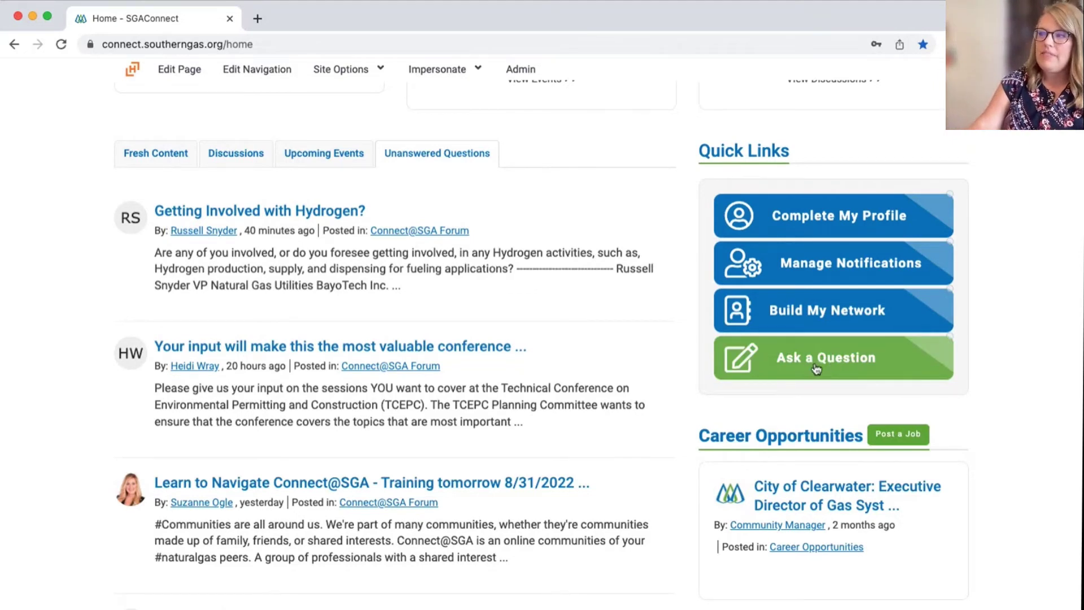
Step: Examine the home page's Career Opportunities section and locate the Career Opportunities entry among the site's Resources
{"action": "scroll", "coordinate": [806, 397], "scroll_direction": "down", "scroll_amount": 2}
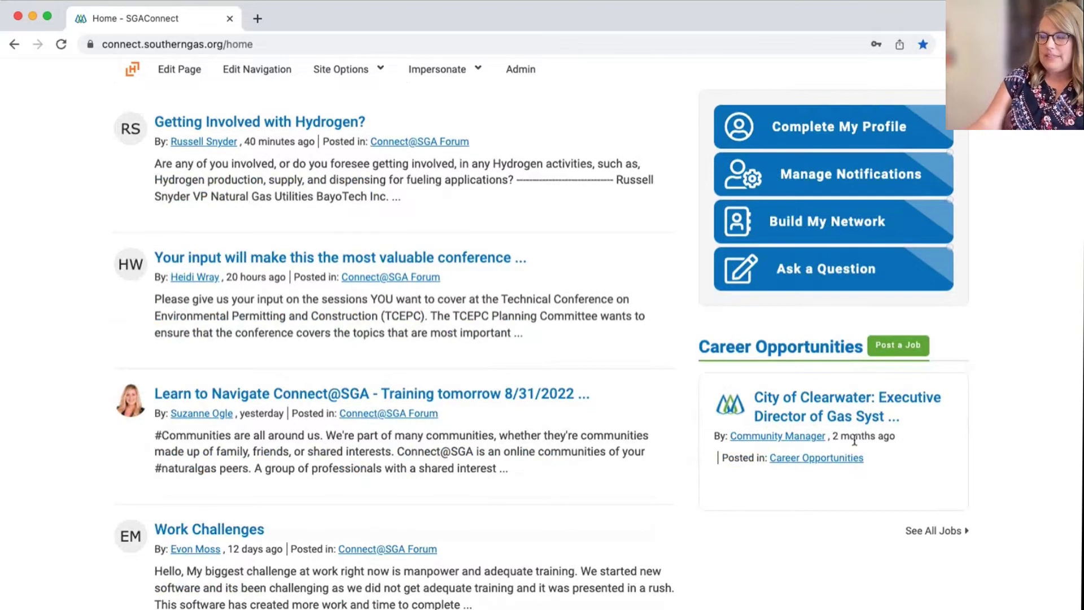
{"action": "scroll", "coordinate": [827, 466], "scroll_direction": "down", "scroll_amount": 2}
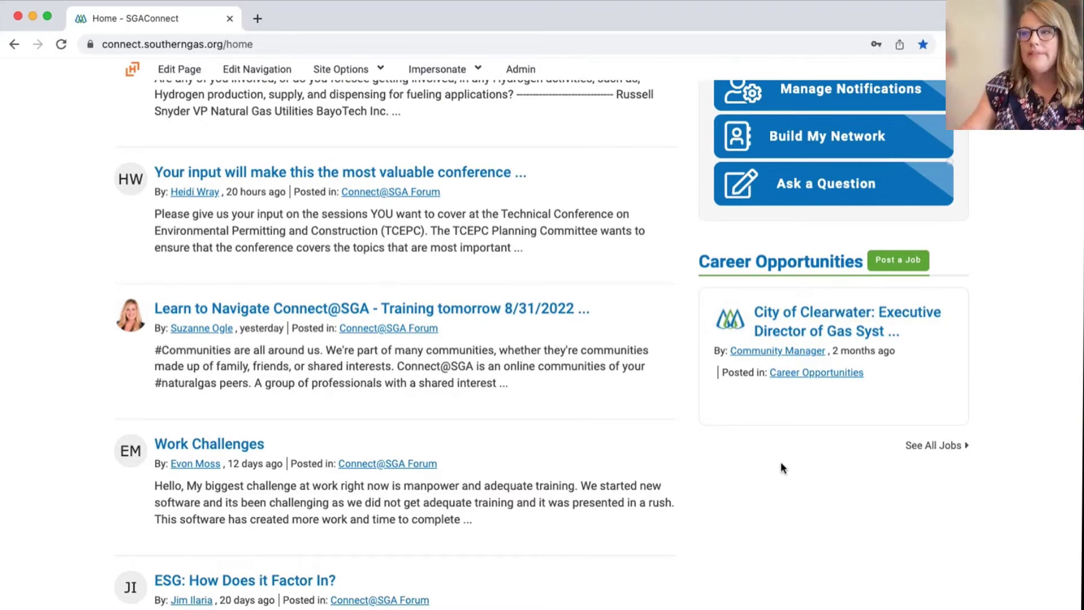
{"action": "scroll", "coordinate": [796, 464], "scroll_direction": "up", "scroll_amount": 5}
{"action": "scroll", "coordinate": [803, 463], "scroll_direction": "up", "scroll_amount": 8}
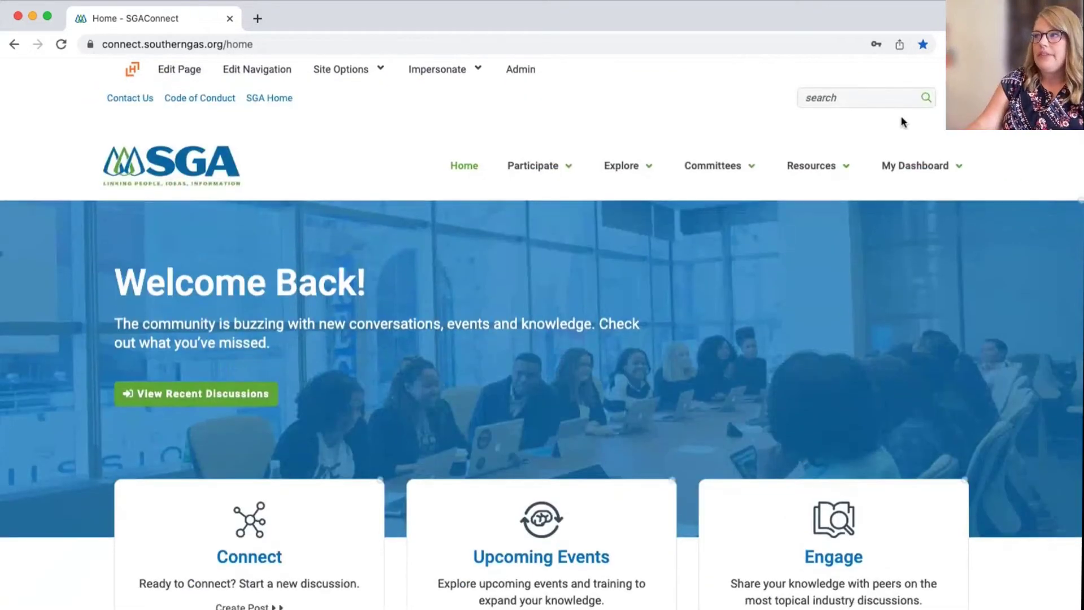
{"action": "mouse_move", "coordinate": [842, 164]}
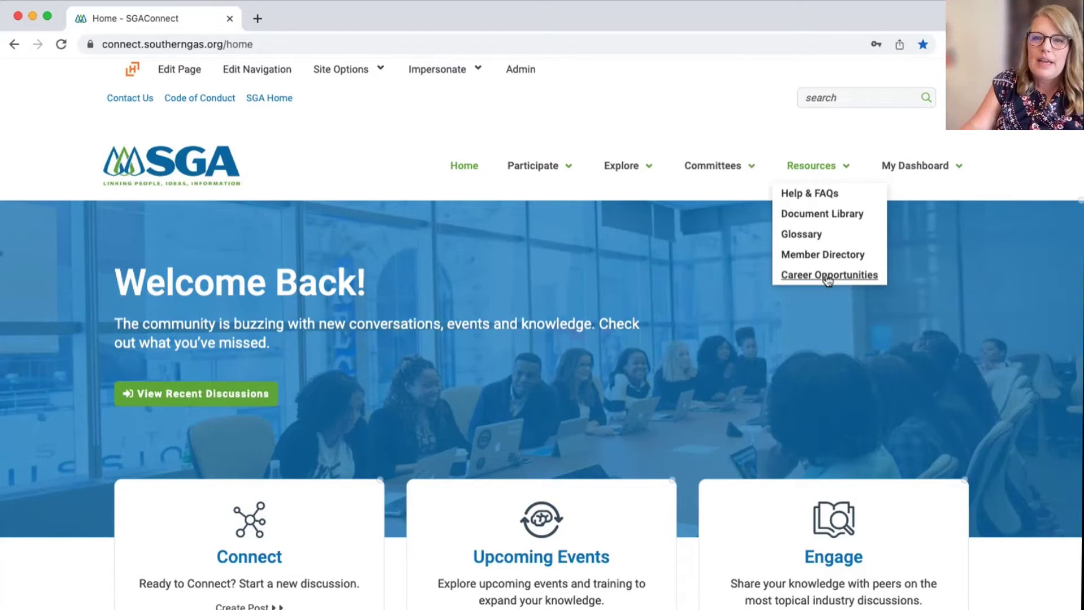
Step: Open the account's profile for completion from the Quick Links and view the available profile picture actions
{"action": "scroll", "coordinate": [727, 361], "scroll_direction": "down", "scroll_amount": 10}
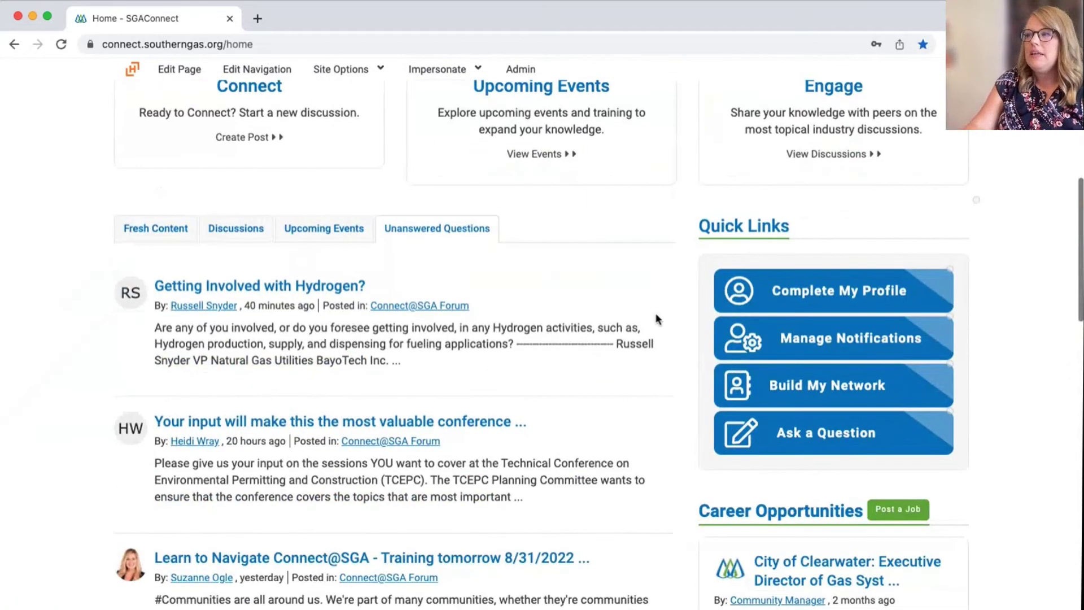
{"action": "left_click", "coordinate": [834, 295]}
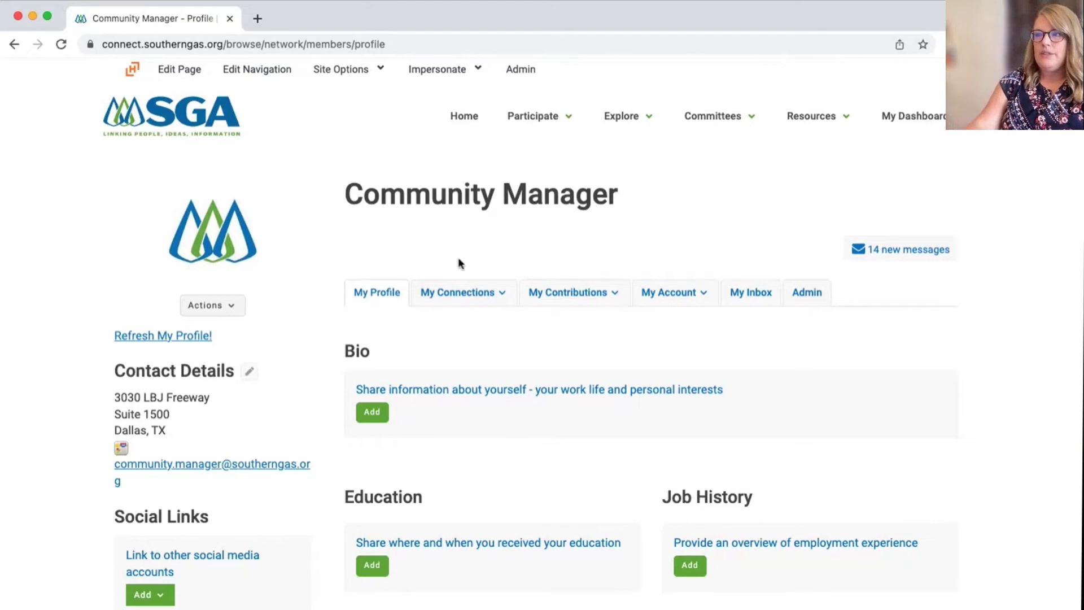
{"action": "scroll", "coordinate": [347, 284], "scroll_direction": "down", "scroll_amount": 3}
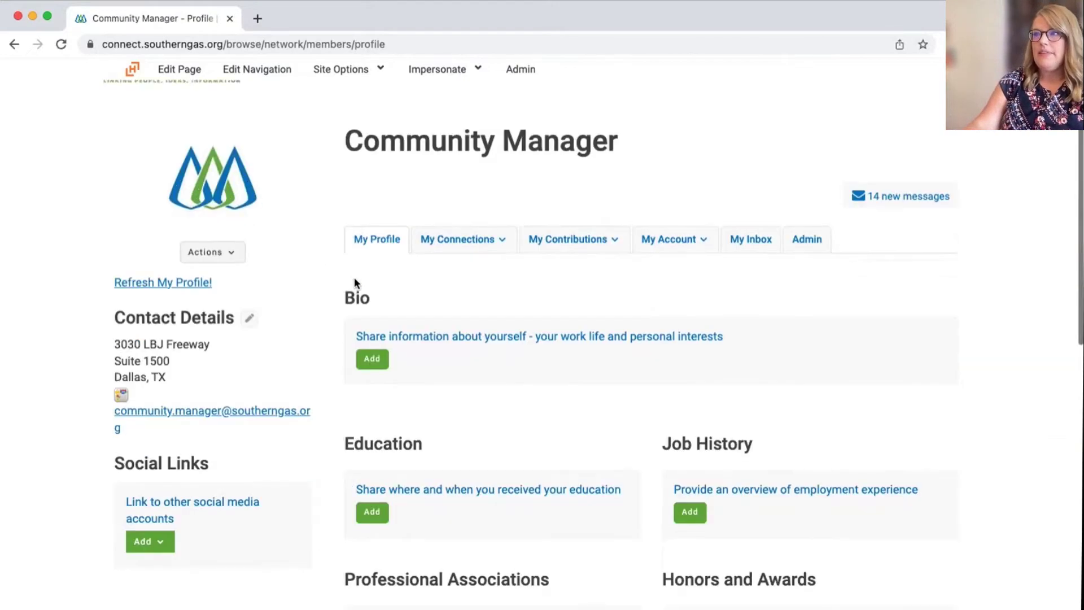
{"action": "scroll", "coordinate": [750, 283], "scroll_direction": "up", "scroll_amount": 3}
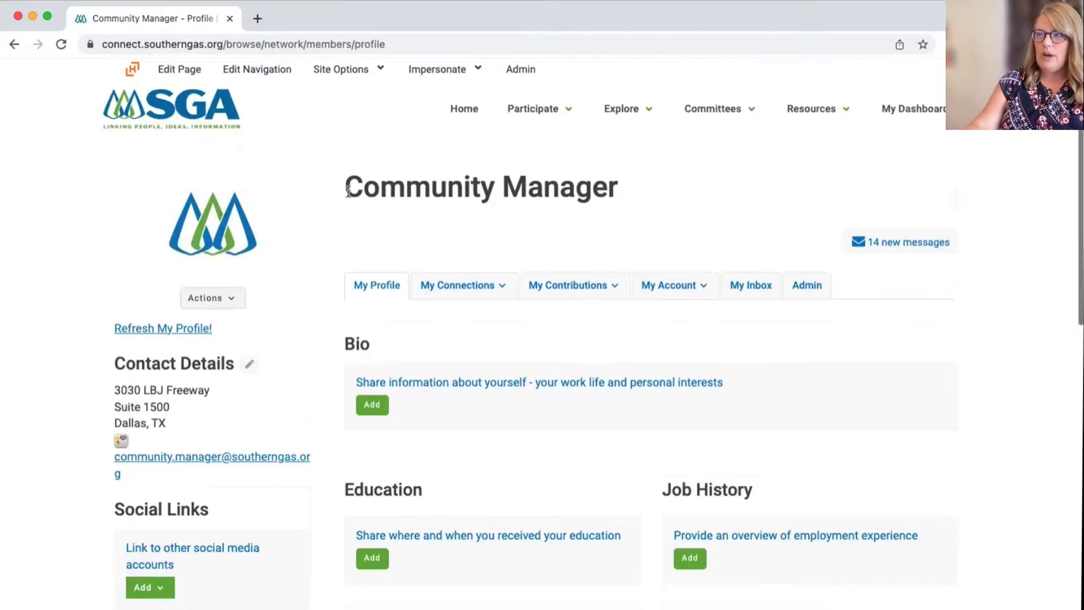
{"action": "scroll", "coordinate": [288, 213], "scroll_direction": "up", "scroll_amount": 1}
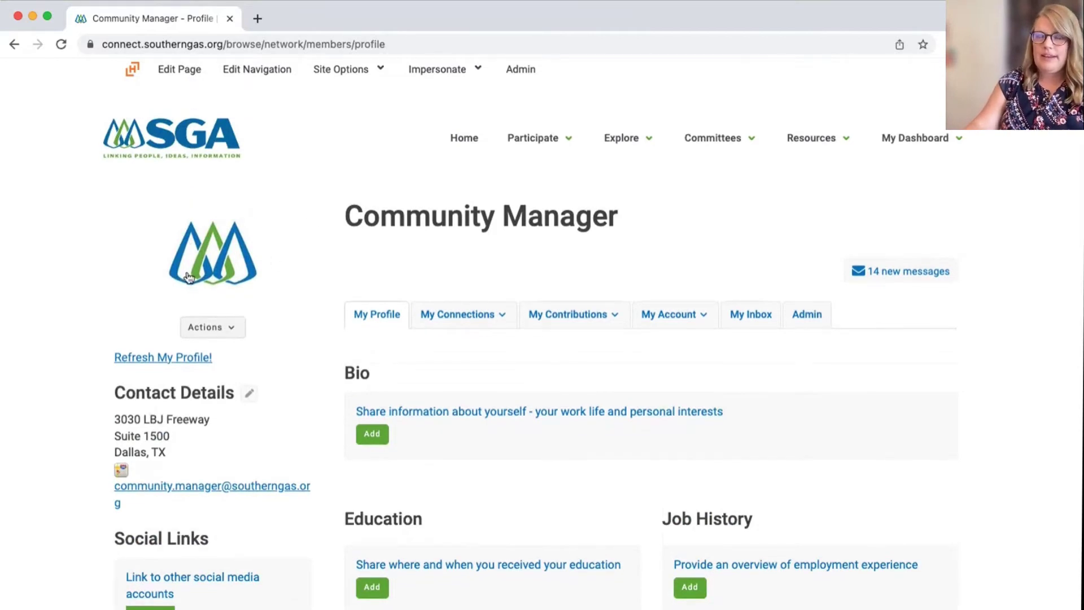
{"action": "left_click", "coordinate": [220, 336]}
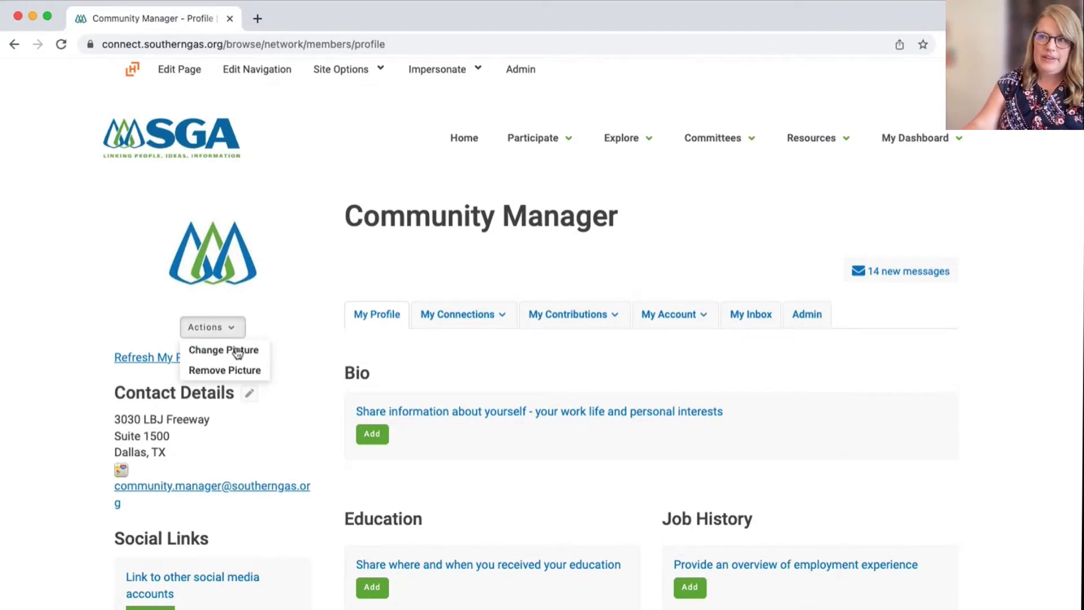
{"action": "left_click", "coordinate": [292, 309]}
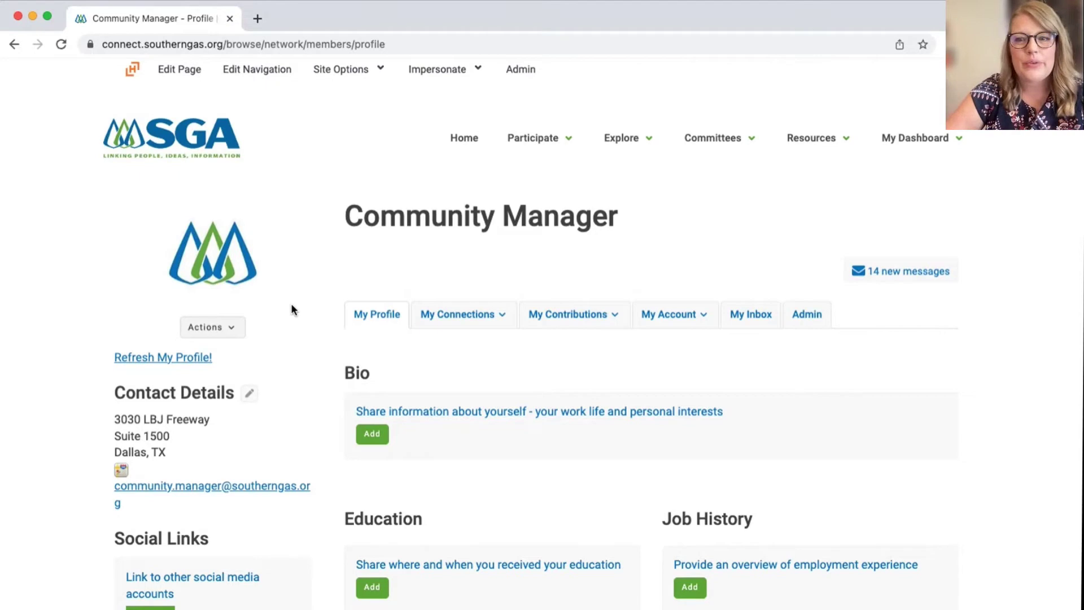
Step: Add the bio "Community manager for Connect@SGA" to the profile and save it
{"action": "scroll", "coordinate": [466, 334], "scroll_direction": "down", "scroll_amount": 3}
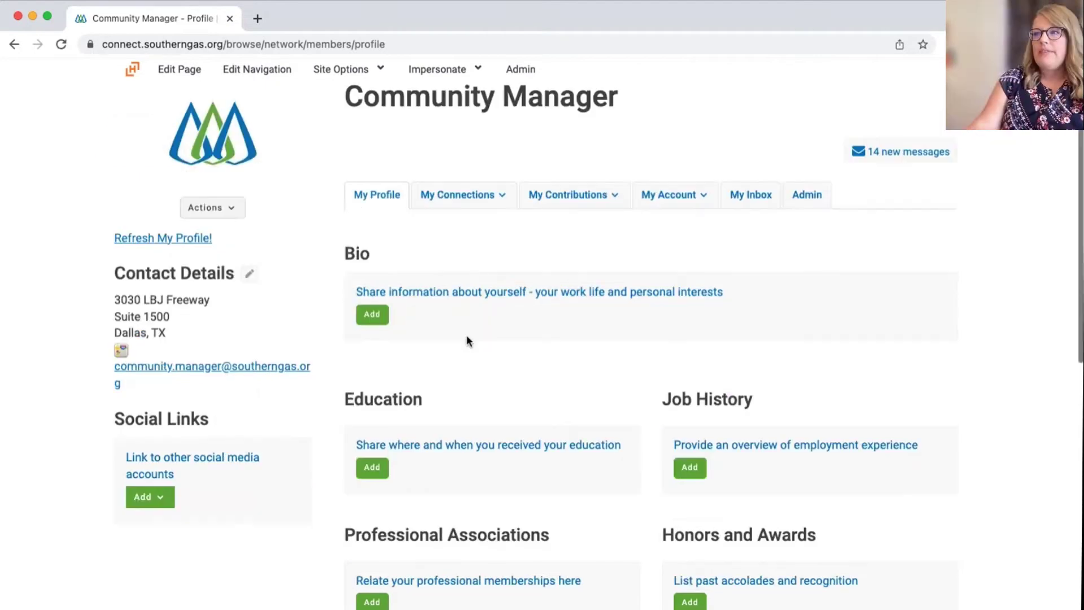
{"action": "scroll", "coordinate": [568, 384], "scroll_direction": "down", "scroll_amount": 2}
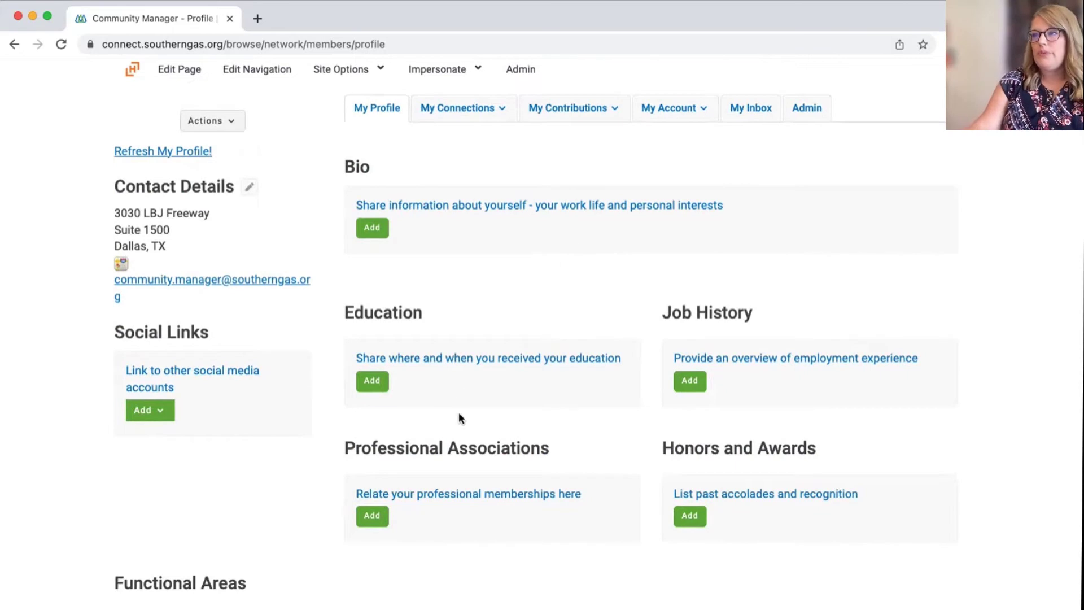
{"action": "left_click", "coordinate": [372, 229]}
{"action": "left_click", "coordinate": [388, 202]}
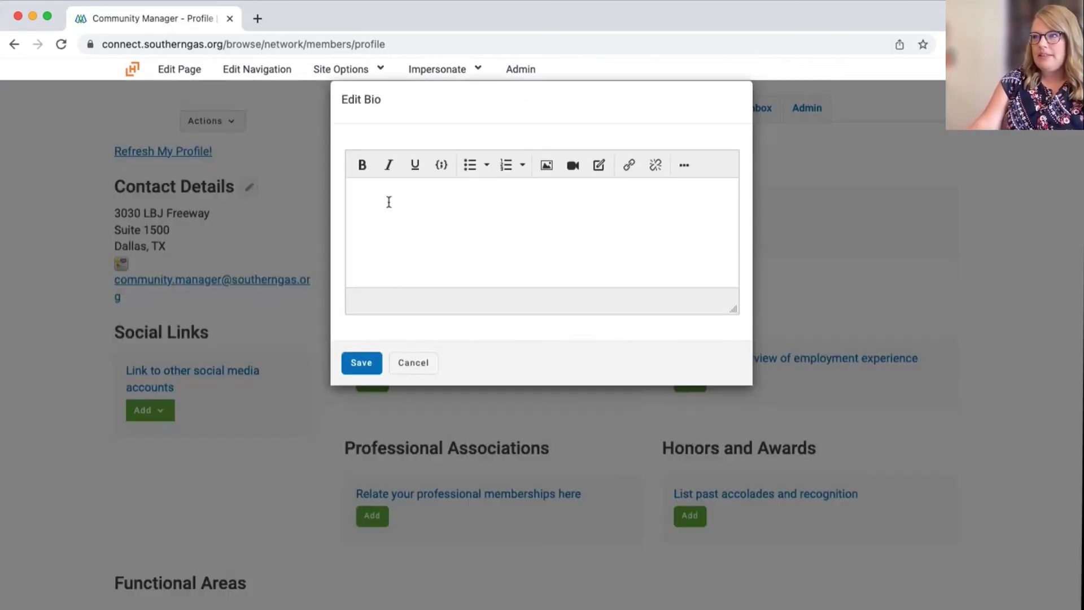
{"action": "type", "text": "Community "}
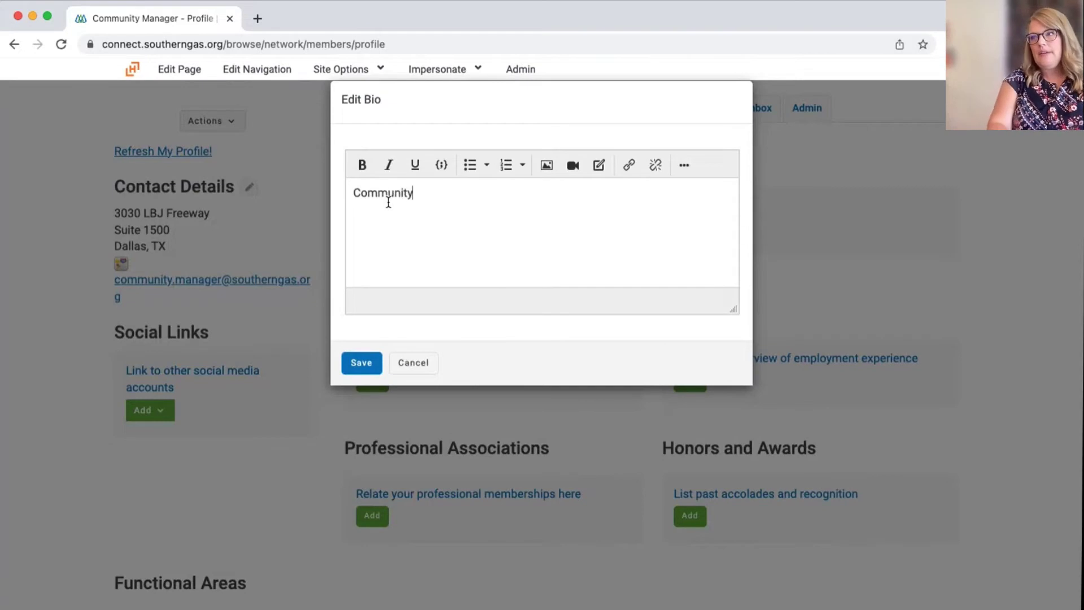
{"action": "type", "text": "manag"}
{"action": "key", "text": "BackSpace"}
{"action": "type", "text": "ager for c"}
{"action": "key", "text": "BackSpace"}
{"action": "type", "text": "Co"}
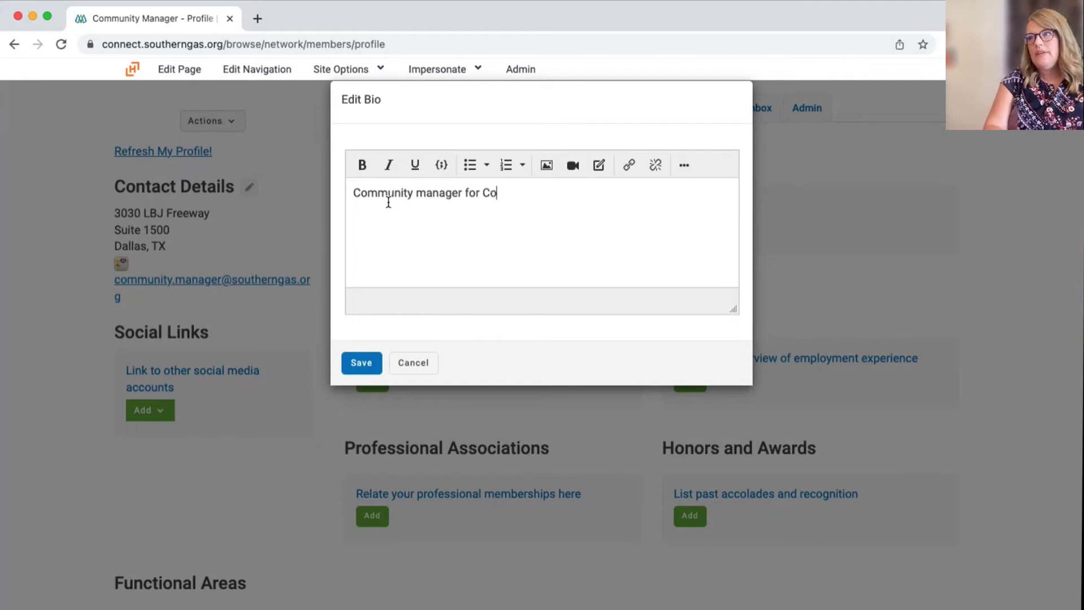
{"action": "type", "text": "nnect@SGA"}
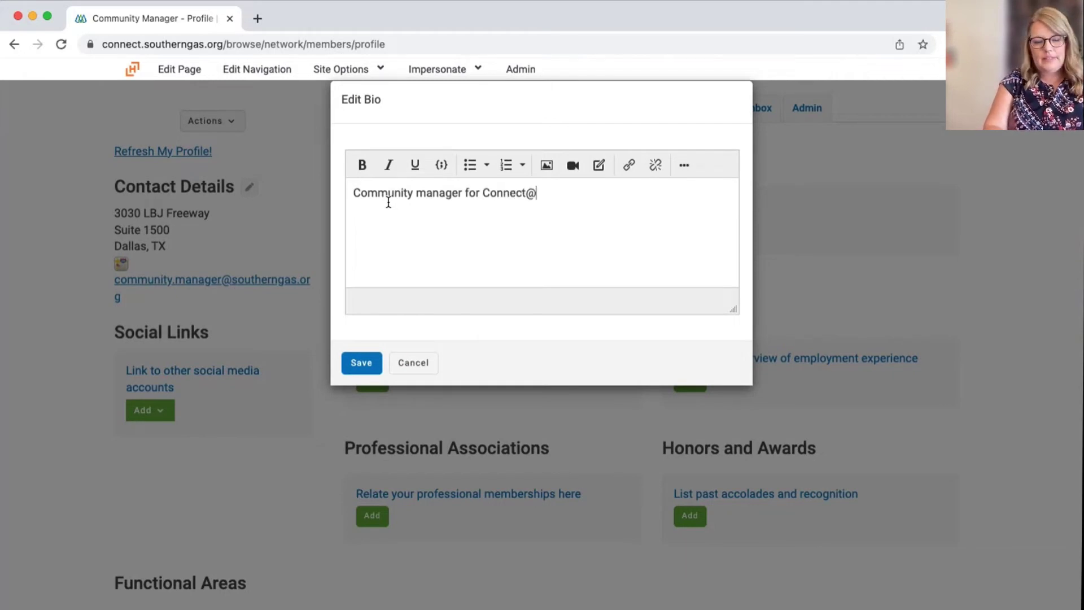
{"action": "left_click", "coordinate": [356, 364]}
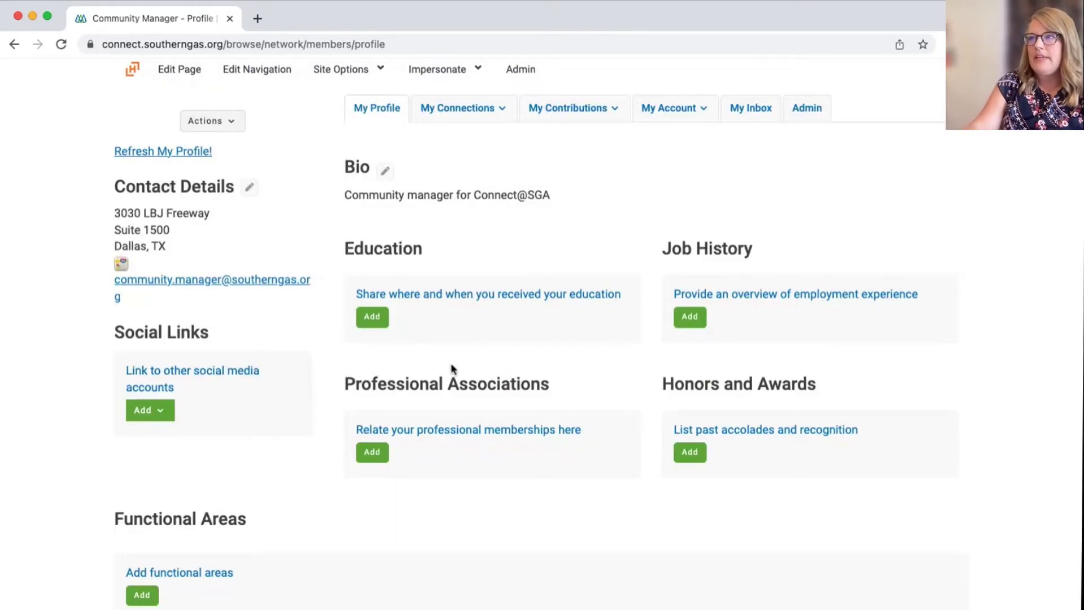
Step: Add Sales & Marketing to the profile's Functional Areas and save the selection
{"action": "scroll", "coordinate": [429, 355], "scroll_direction": "up", "scroll_amount": 5}
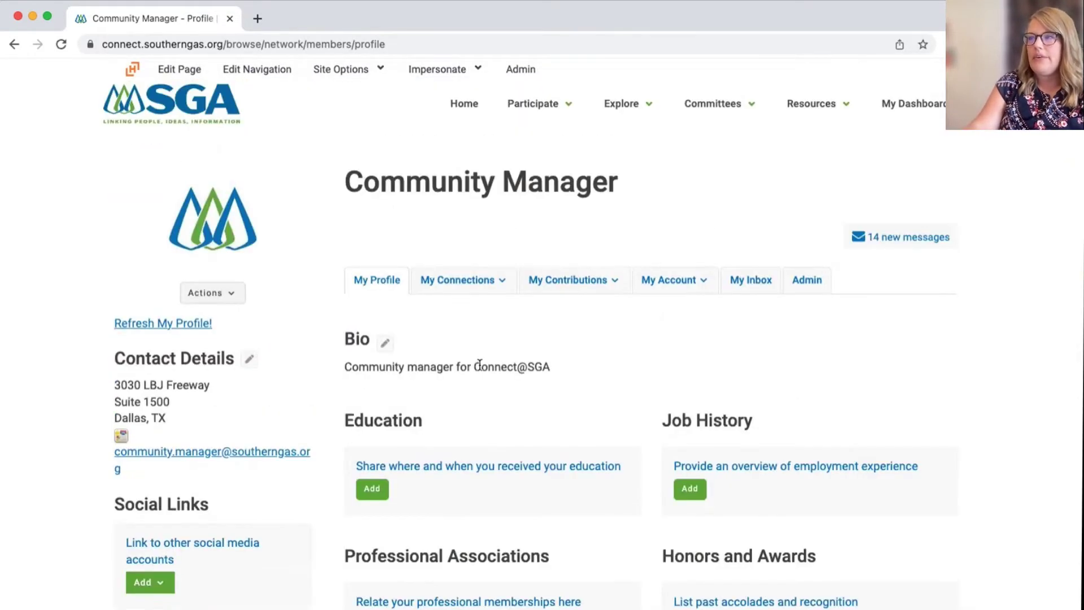
{"action": "scroll", "coordinate": [451, 366], "scroll_direction": "down", "scroll_amount": 3}
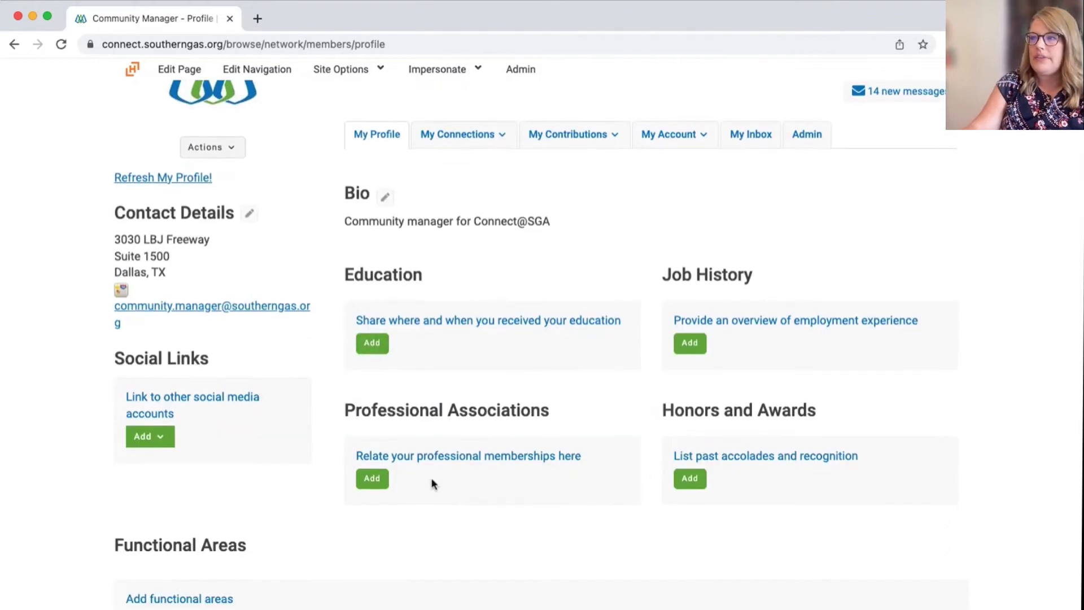
{"action": "scroll", "coordinate": [508, 396], "scroll_direction": "down", "scroll_amount": 1}
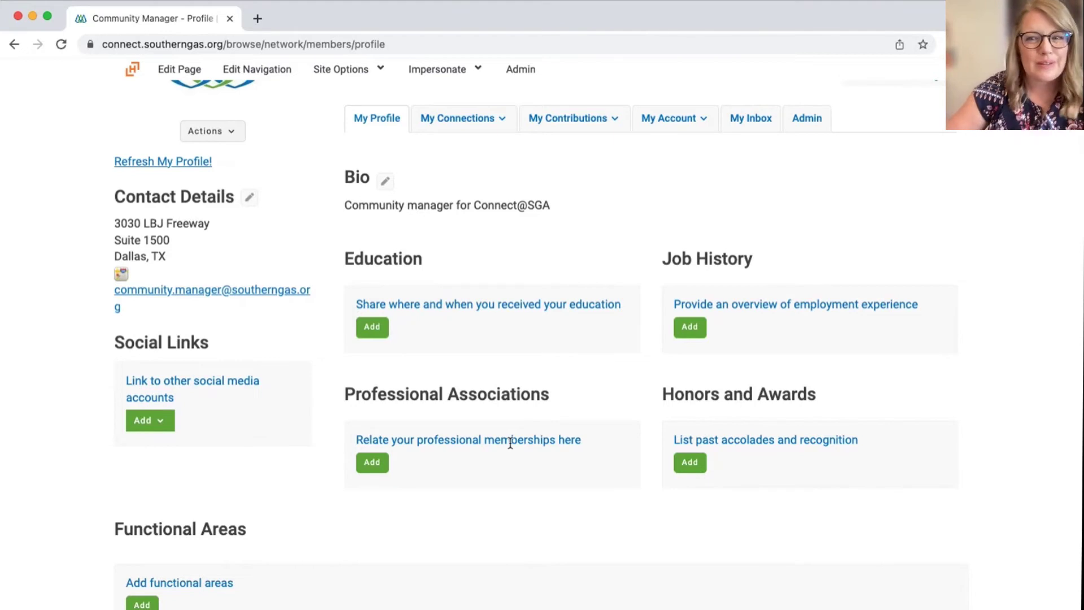
{"action": "scroll", "coordinate": [525, 395], "scroll_direction": "up", "scroll_amount": 3}
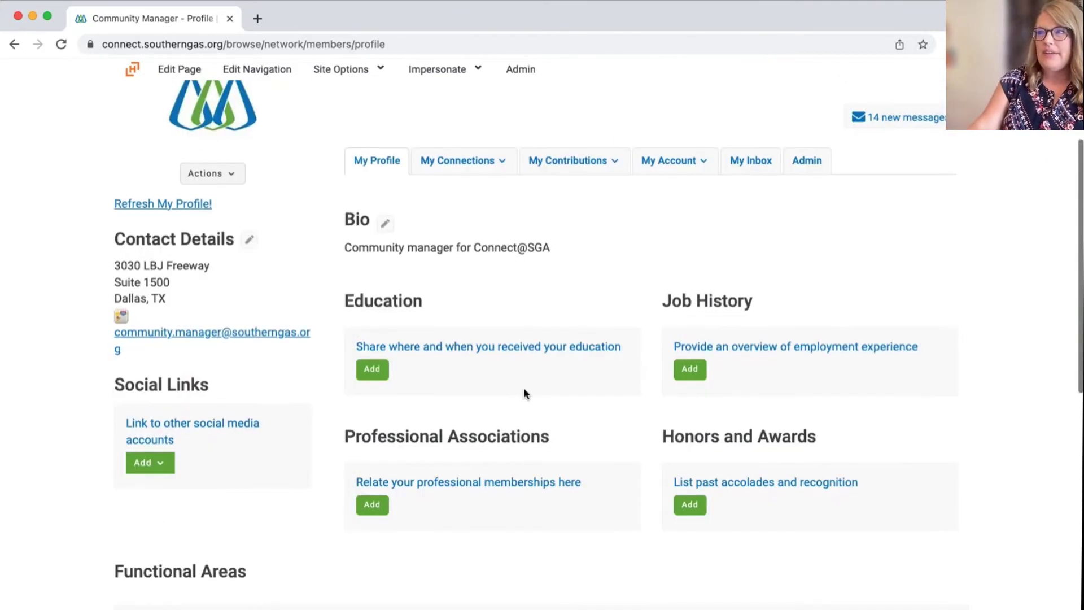
{"action": "scroll", "coordinate": [500, 320], "scroll_direction": "up", "scroll_amount": 1}
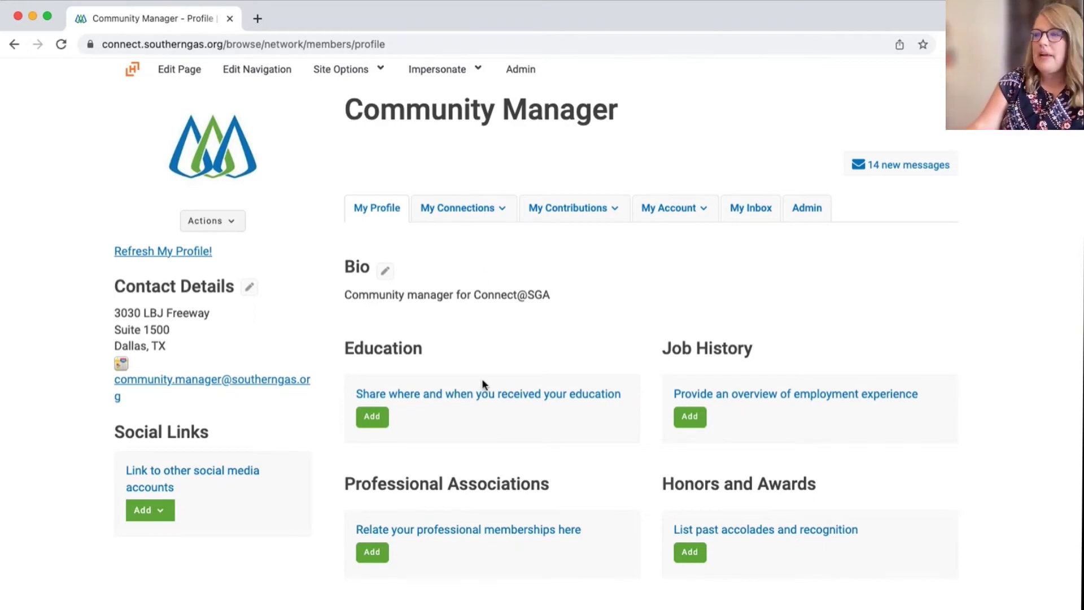
{"action": "scroll", "coordinate": [482, 384], "scroll_direction": "down", "scroll_amount": 6}
{"action": "scroll", "coordinate": [297, 452], "scroll_direction": "down", "scroll_amount": 2}
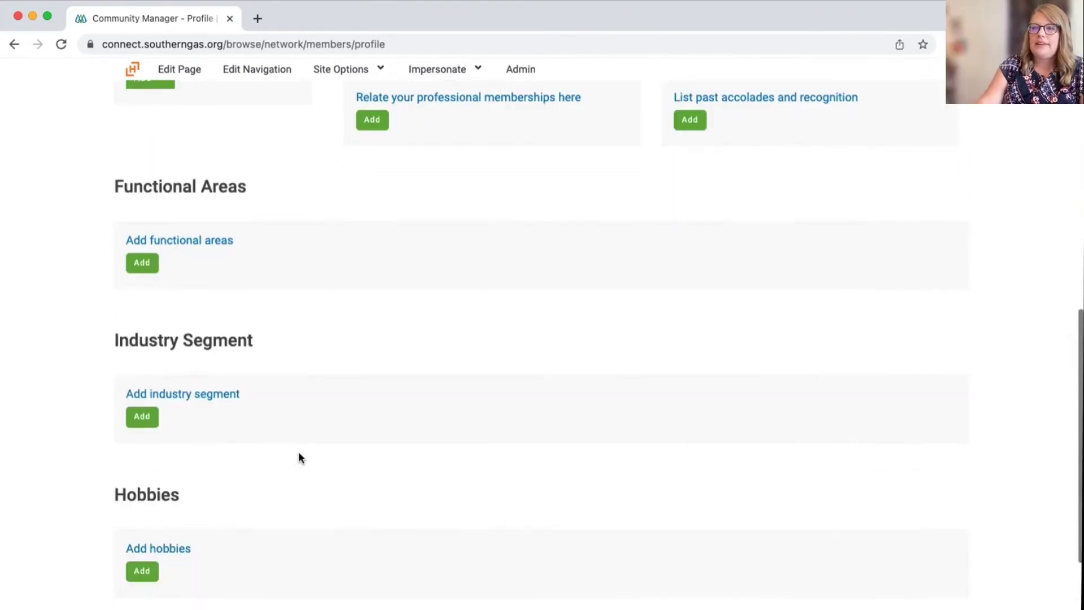
{"action": "left_click", "coordinate": [144, 260]}
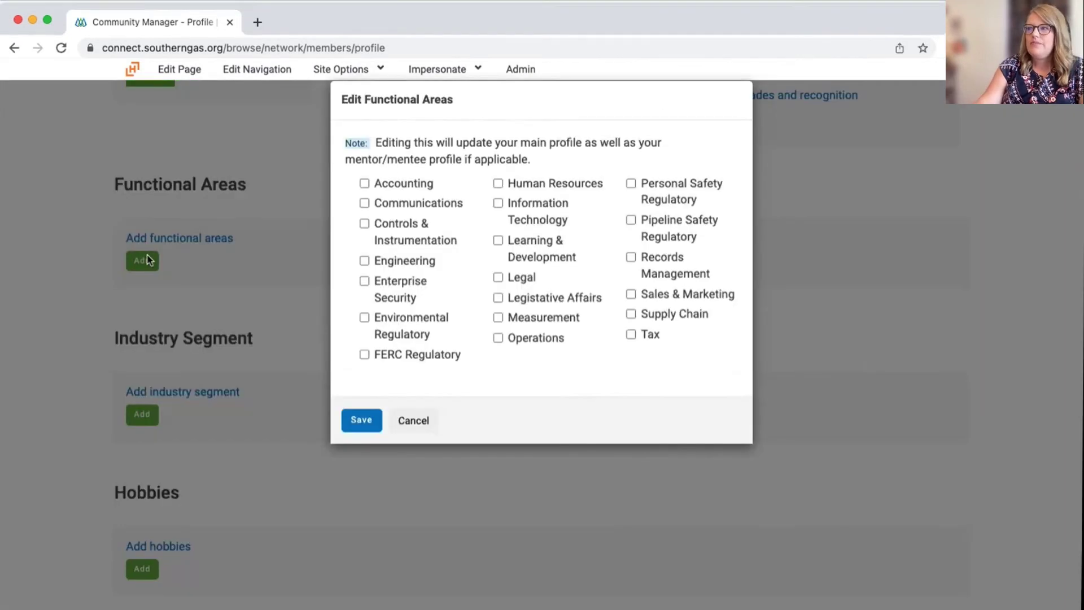
{"action": "left_click", "coordinate": [631, 294]}
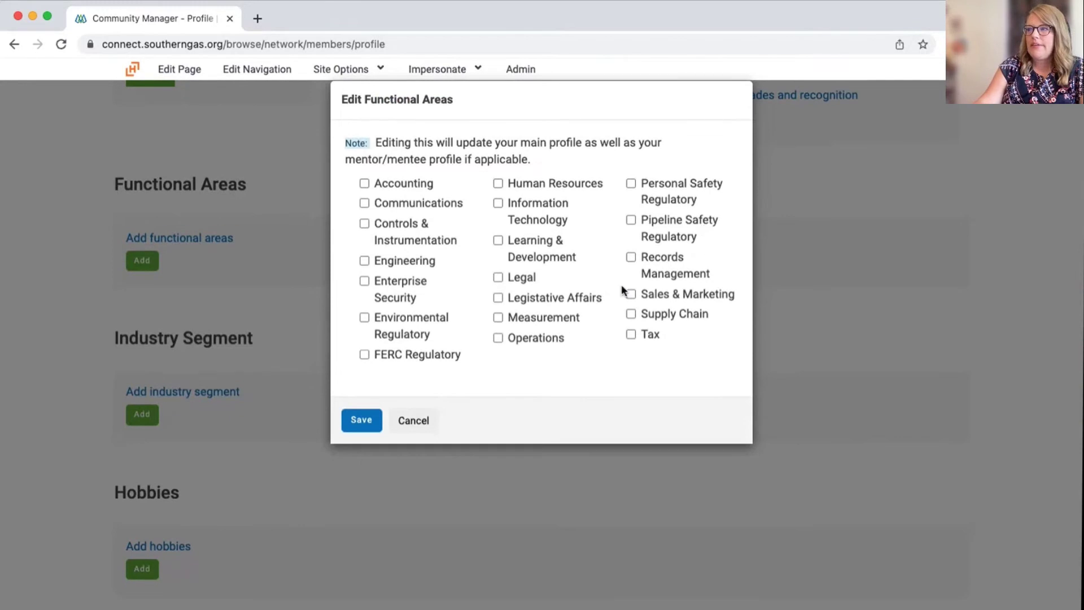
{"action": "left_click", "coordinate": [370, 427]}
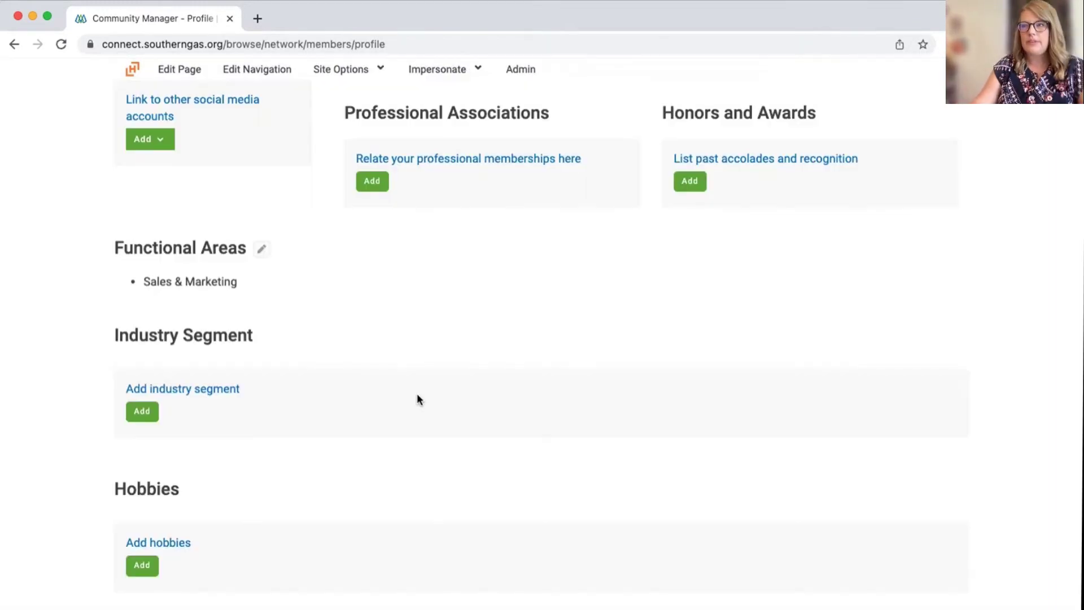
Step: Open the profile's contact details for editing, review the login and contact information in the member portal, and return to the profile
{"action": "scroll", "coordinate": [431, 347], "scroll_direction": "up", "scroll_amount": 5}
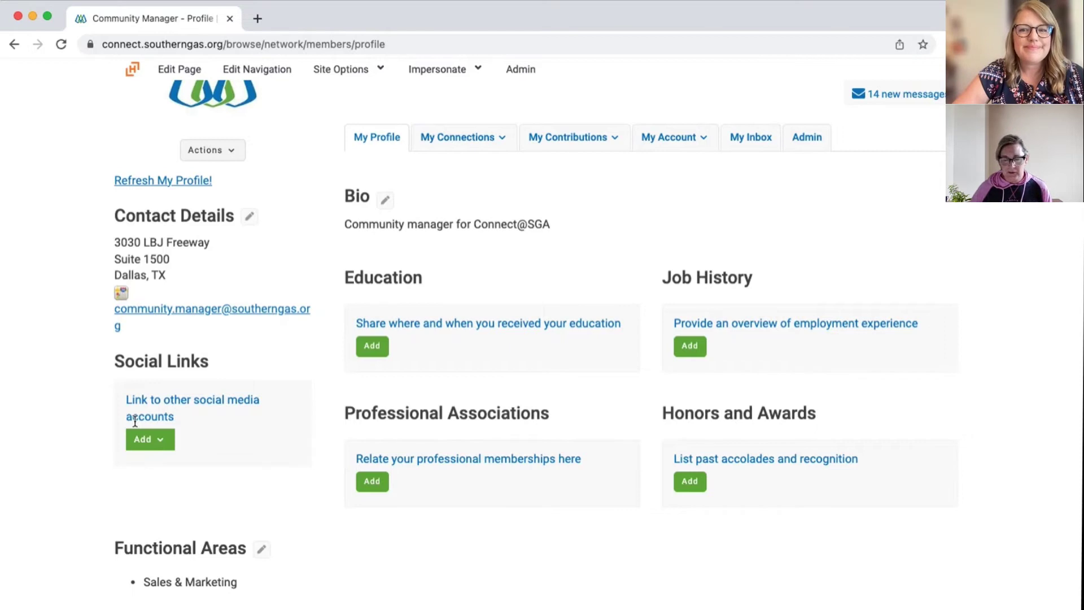
{"action": "scroll", "coordinate": [223, 511], "scroll_direction": "up", "scroll_amount": 3}
{"action": "left_click", "coordinate": [249, 299]}
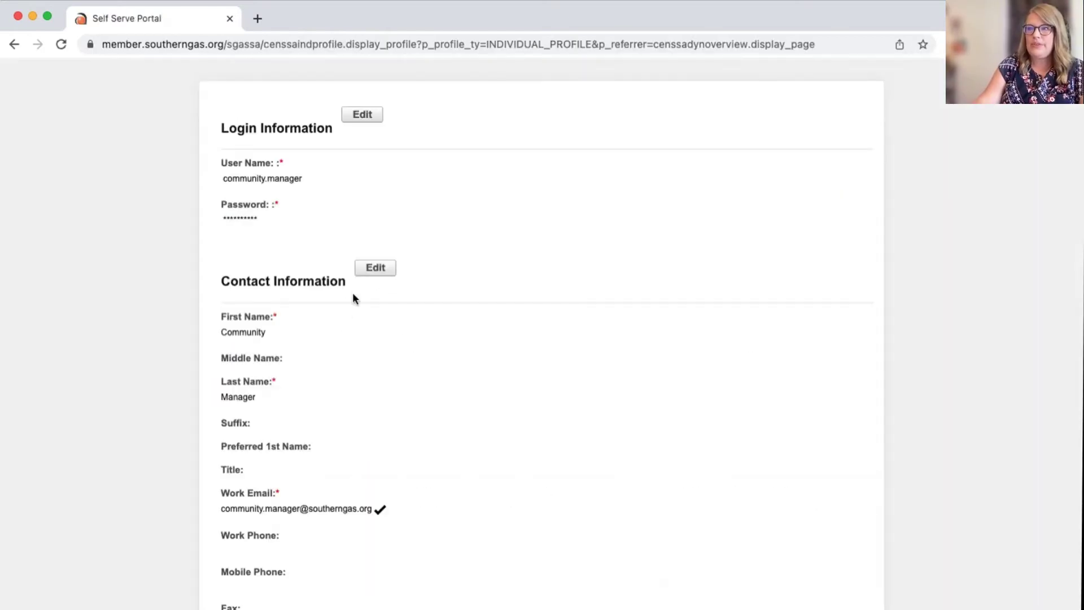
{"action": "scroll", "coordinate": [347, 346], "scroll_direction": "down", "scroll_amount": 3}
{"action": "scroll", "coordinate": [344, 341], "scroll_direction": "down", "scroll_amount": 2}
{"action": "scroll", "coordinate": [343, 341], "scroll_direction": "up", "scroll_amount": 5}
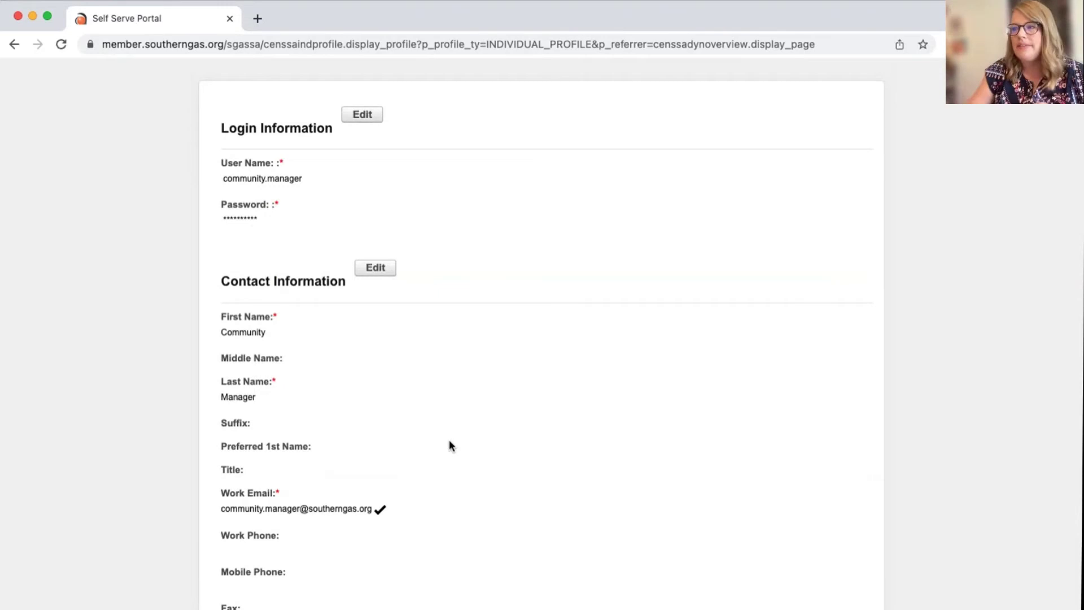
{"action": "scroll", "coordinate": [450, 442], "scroll_direction": "down", "scroll_amount": 5}
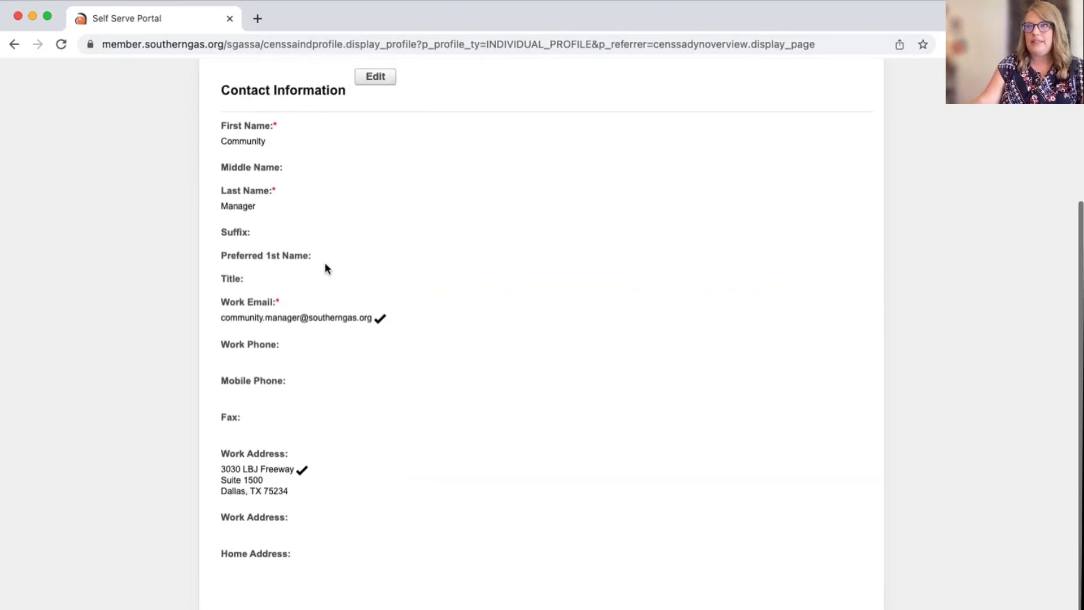
{"action": "scroll", "coordinate": [371, 365], "scroll_direction": "up", "scroll_amount": 6}
{"action": "left_click", "coordinate": [14, 44]}
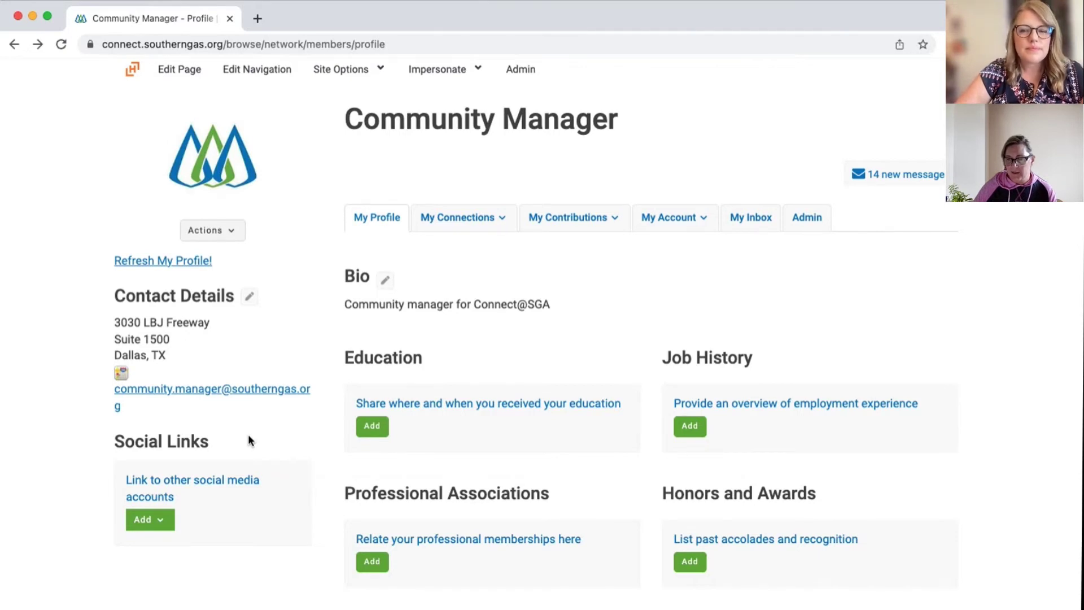
Step: Open the account's Community Notifications and view the discussion email options for the Asset Management Section
{"action": "scroll", "coordinate": [249, 434], "scroll_direction": "up", "scroll_amount": 1}
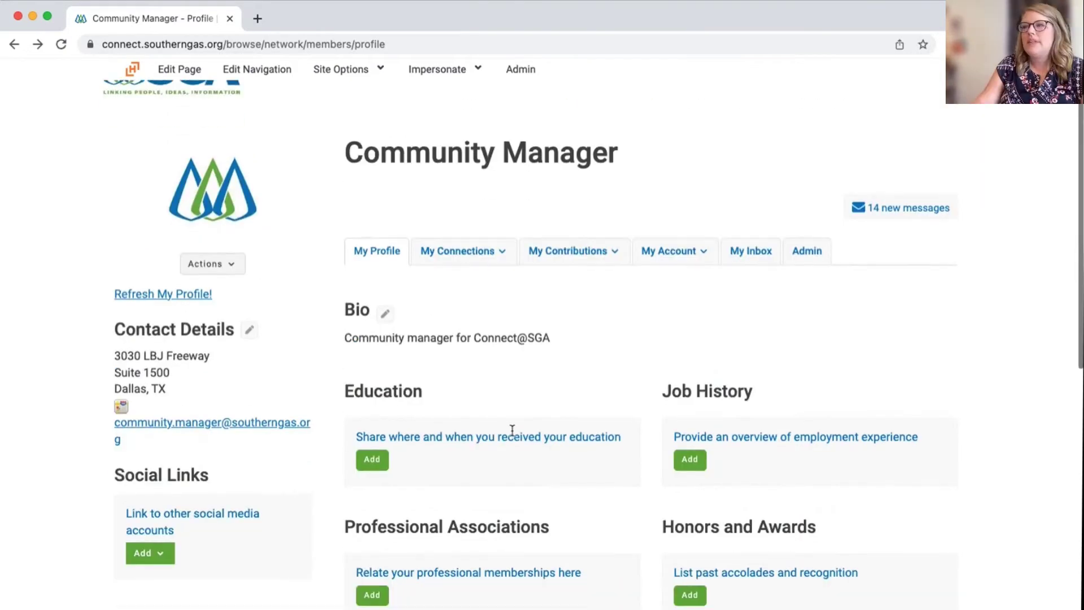
{"action": "scroll", "coordinate": [190, 353], "scroll_direction": "down", "scroll_amount": 1}
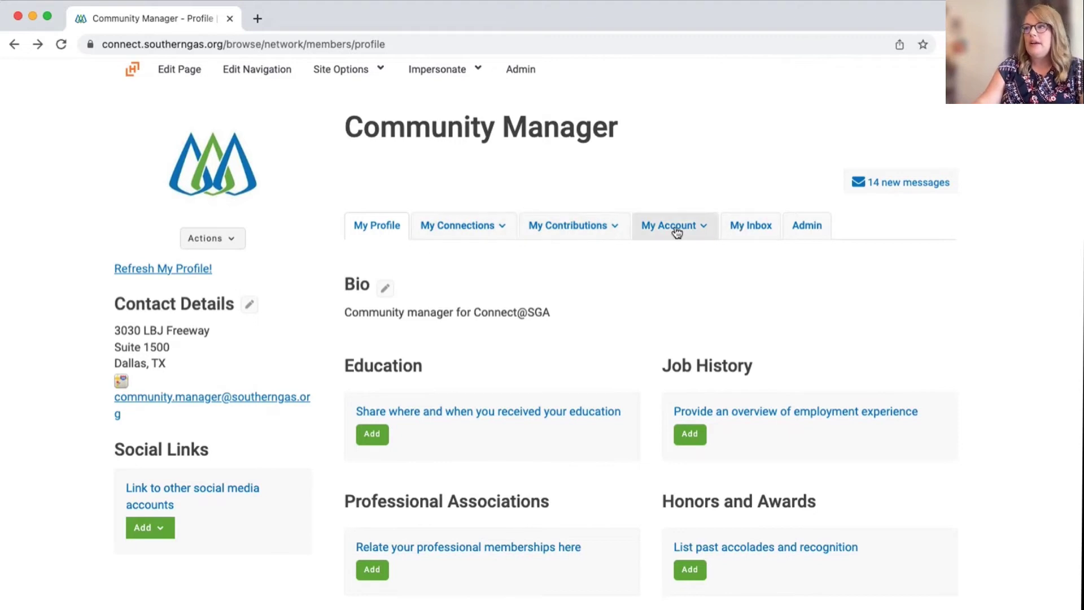
{"action": "left_click", "coordinate": [696, 227]}
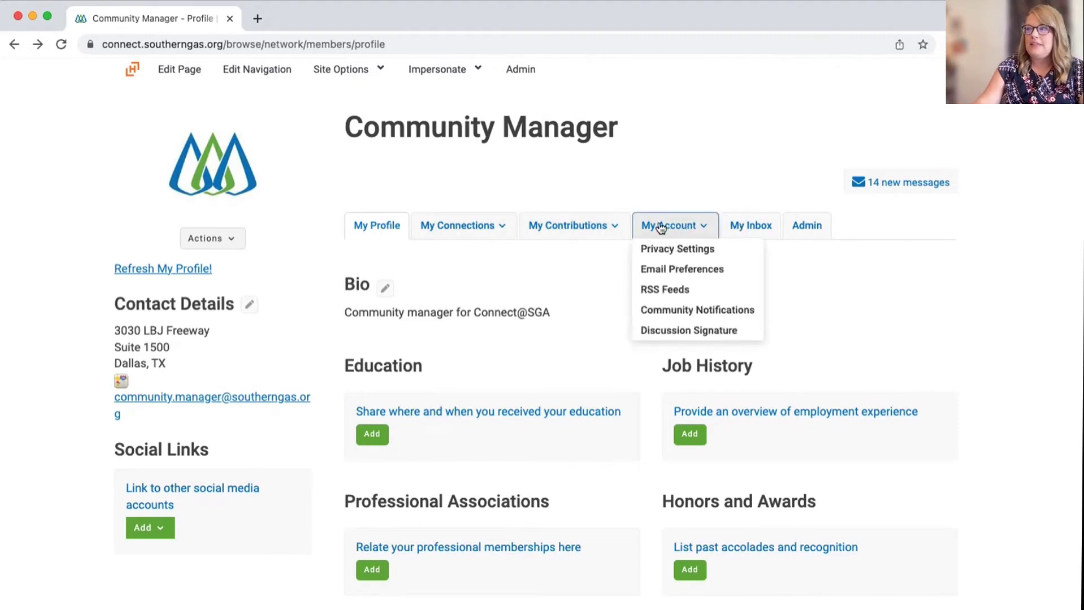
{"action": "left_click", "coordinate": [676, 311]}
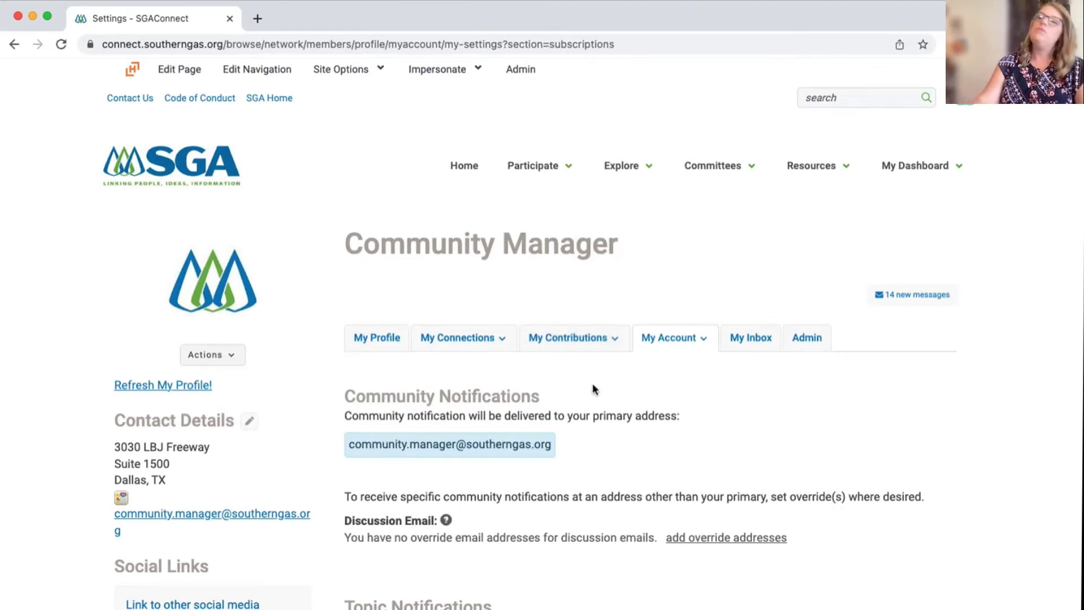
{"action": "scroll", "coordinate": [624, 508], "scroll_direction": "down", "scroll_amount": 7}
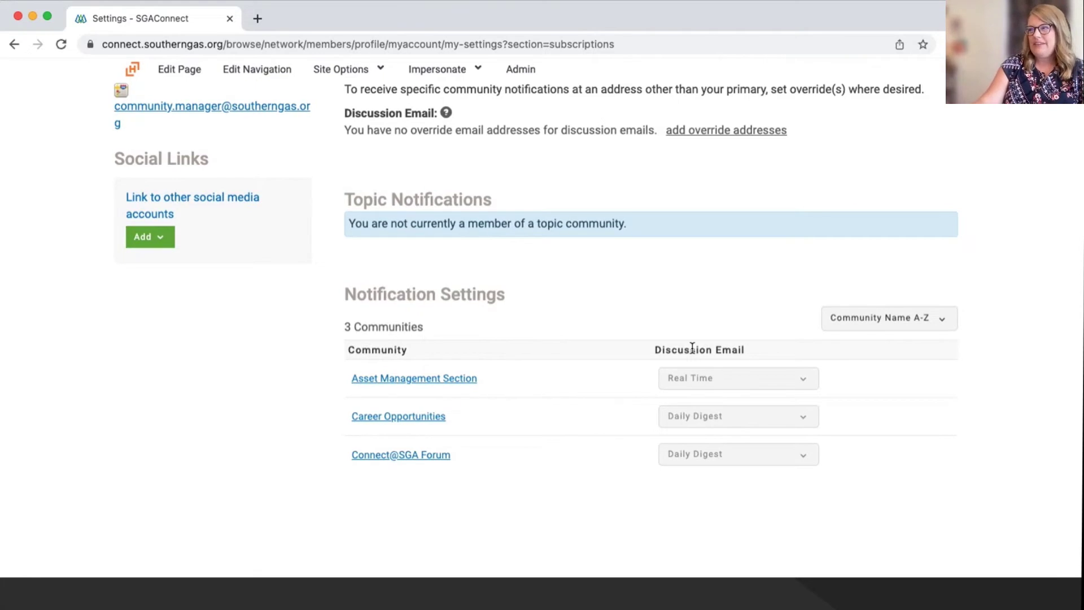
{"action": "scroll", "coordinate": [706, 477], "scroll_direction": "down", "scroll_amount": 1}
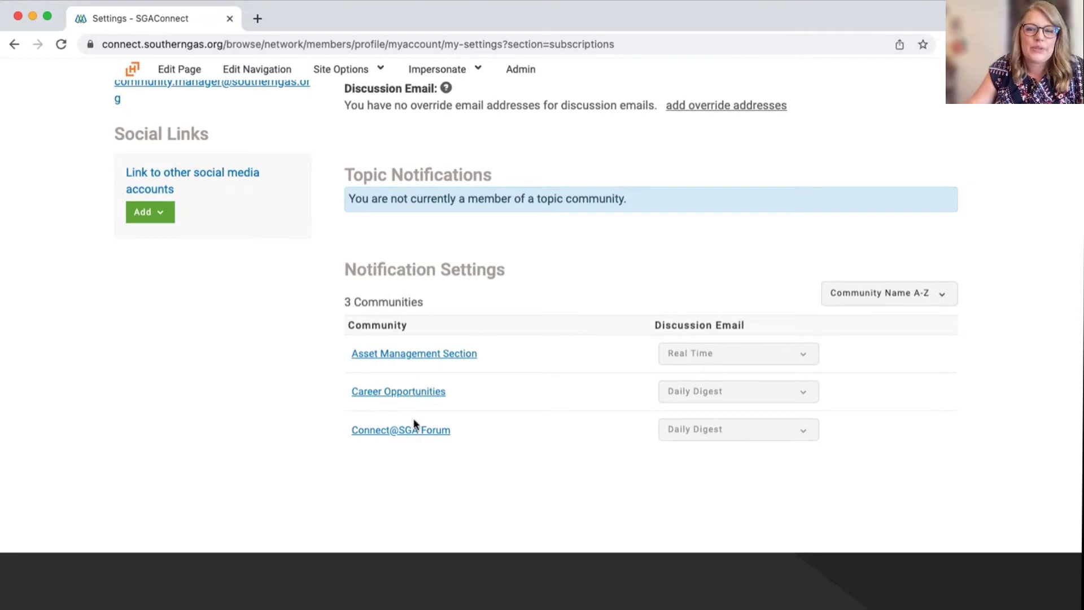
{"action": "left_click", "coordinate": [755, 352]}
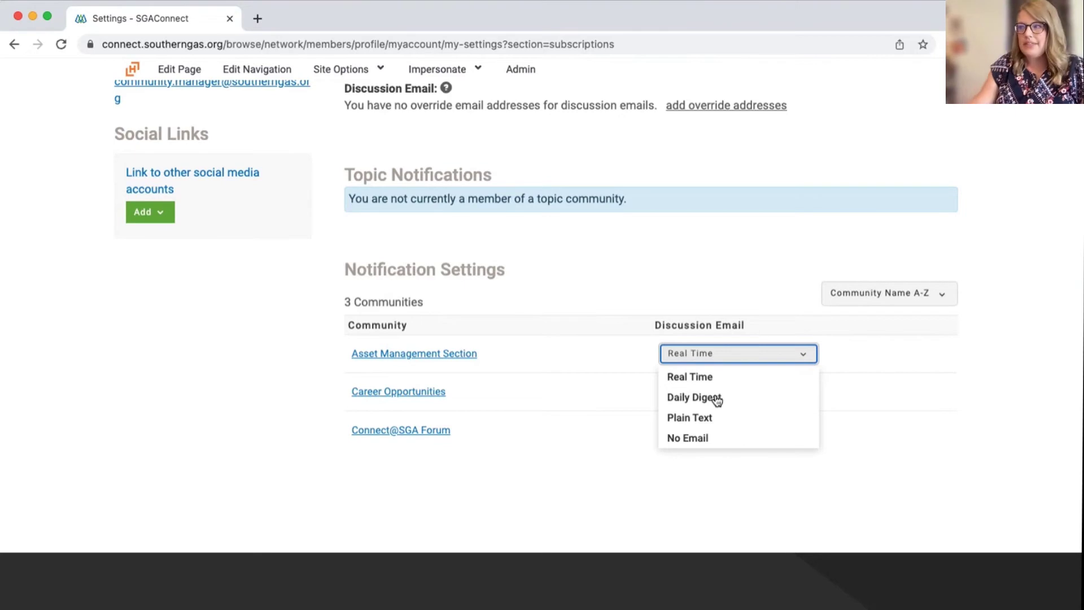
{"action": "left_click", "coordinate": [738, 292]}
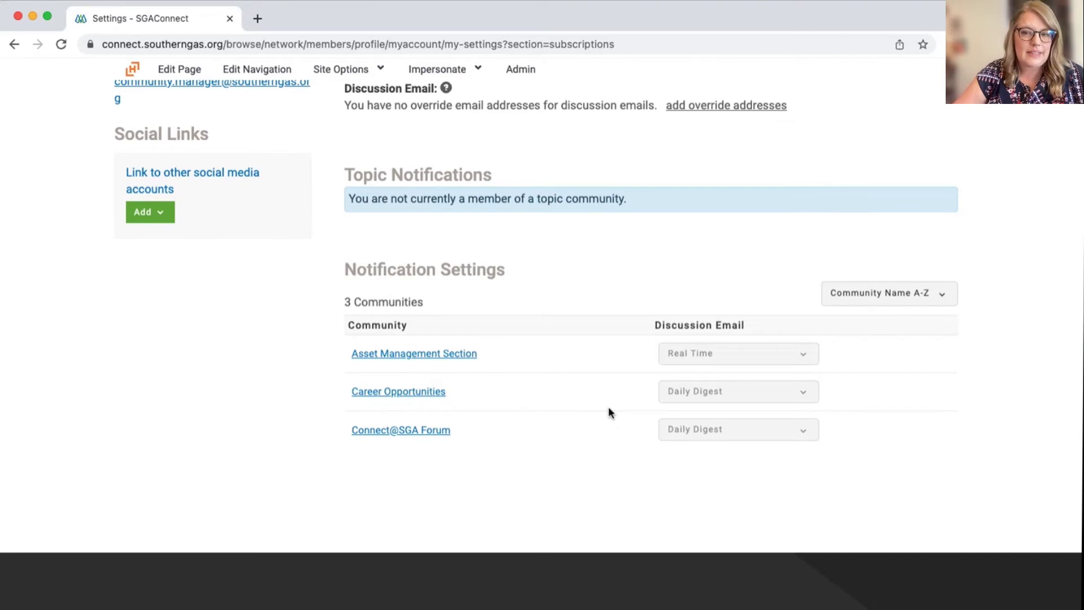
Step: Open the account's Email Preferences and review the System, Community, Participation and Promotional email settings
{"action": "scroll", "coordinate": [631, 415], "scroll_direction": "up", "scroll_amount": 3}
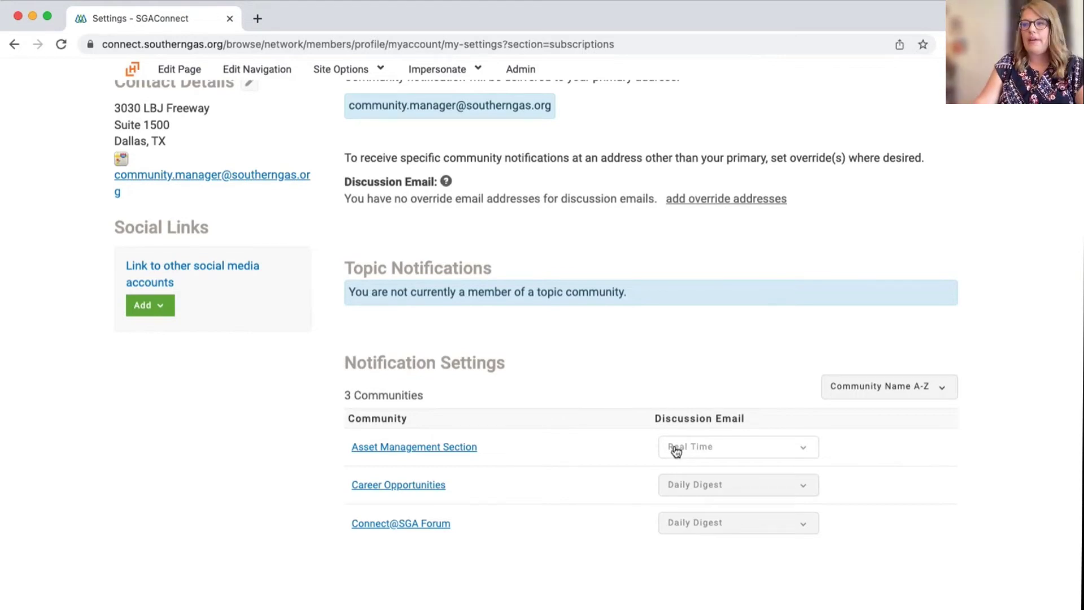
{"action": "scroll", "coordinate": [558, 248], "scroll_direction": "up", "scroll_amount": 6}
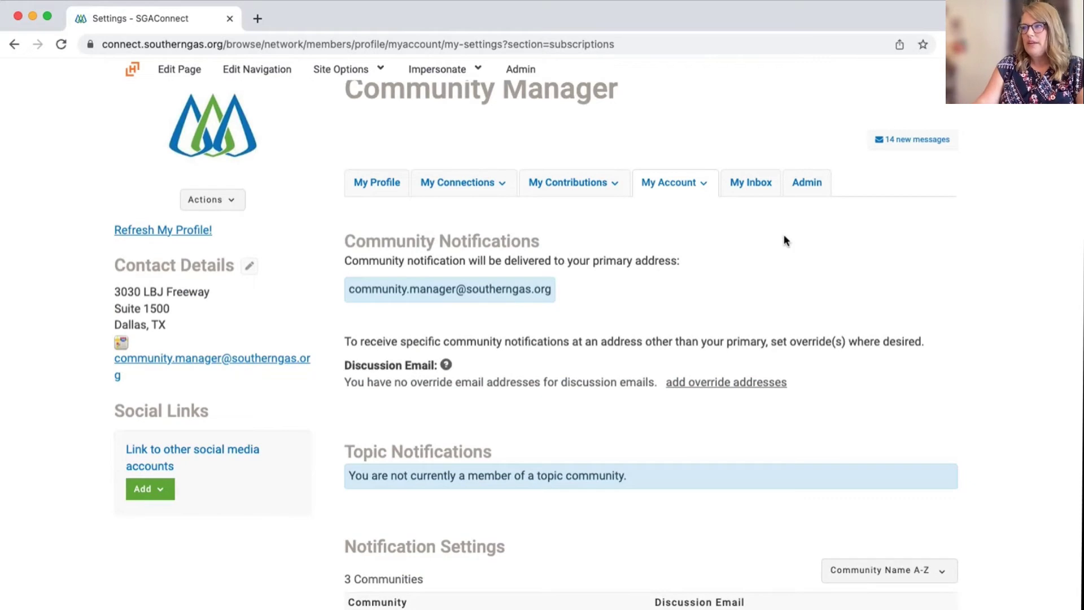
{"action": "left_click", "coordinate": [678, 182]}
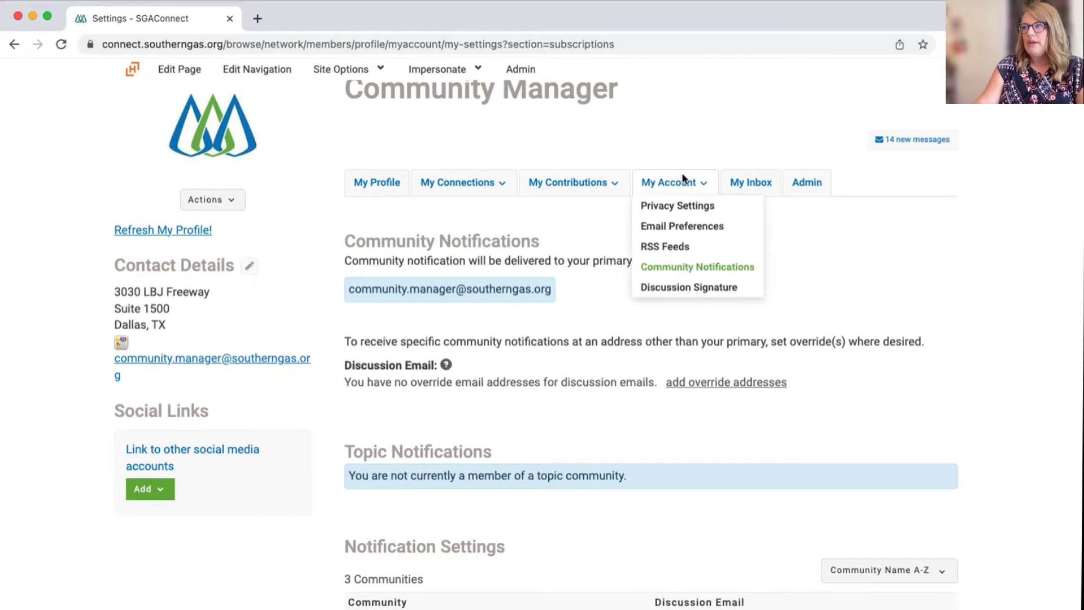
{"action": "left_click", "coordinate": [669, 227]}
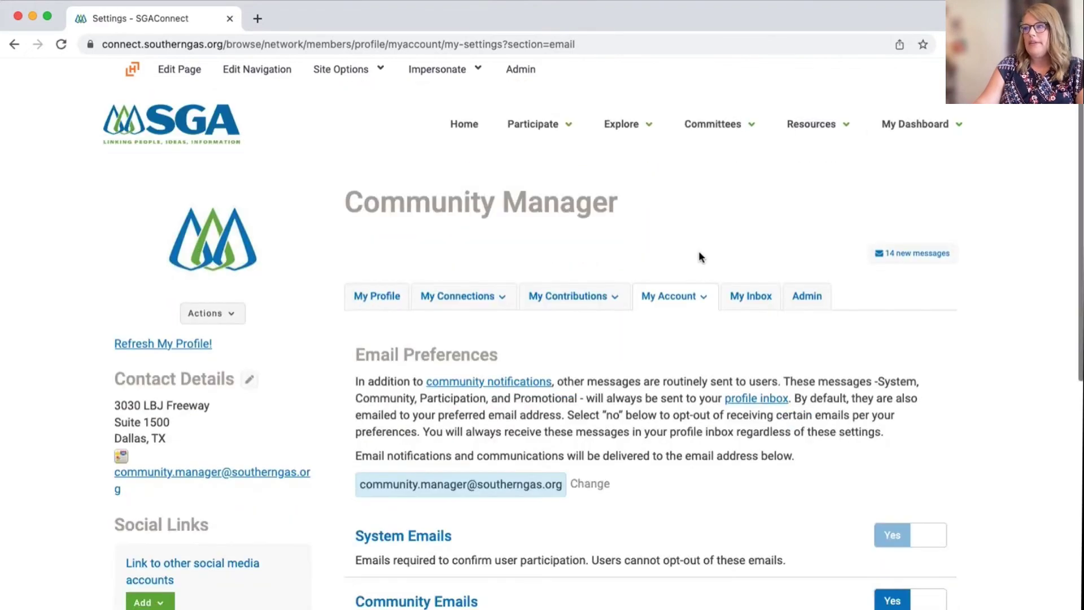
{"action": "scroll", "coordinate": [699, 255], "scroll_direction": "down", "scroll_amount": 6}
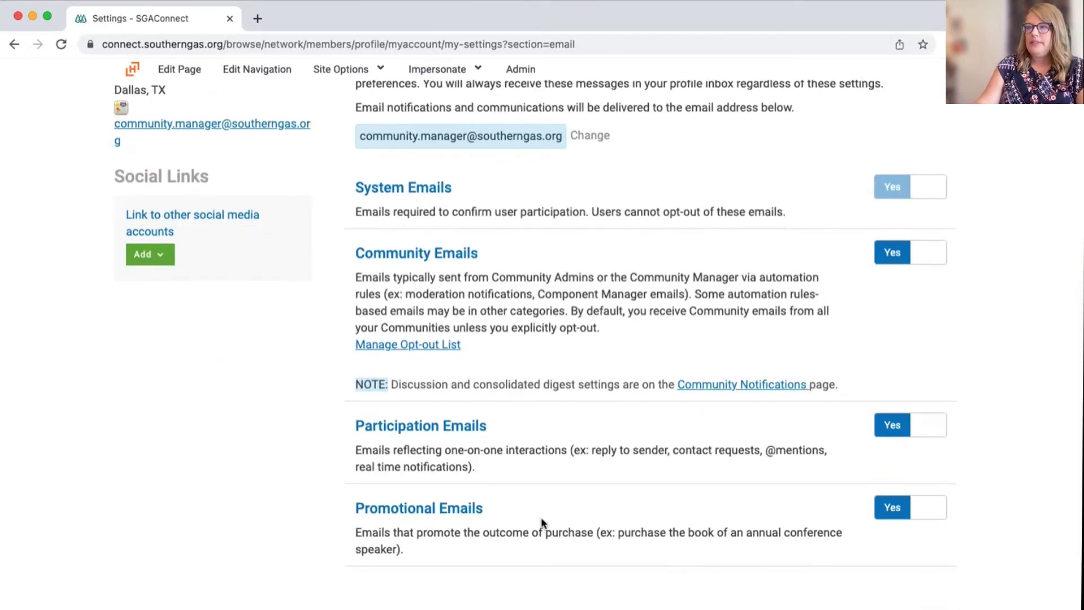
{"action": "scroll", "coordinate": [541, 516], "scroll_direction": "down", "scroll_amount": 2}
{"action": "scroll", "coordinate": [541, 516], "scroll_direction": "up", "scroll_amount": 3}
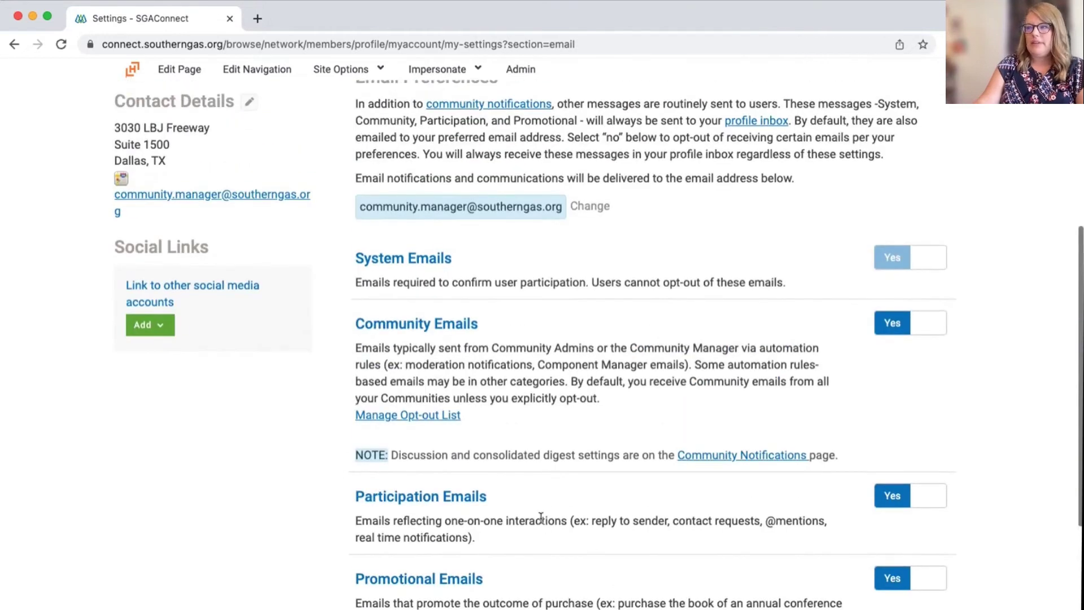
{"action": "scroll", "coordinate": [532, 465], "scroll_direction": "up", "scroll_amount": 3}
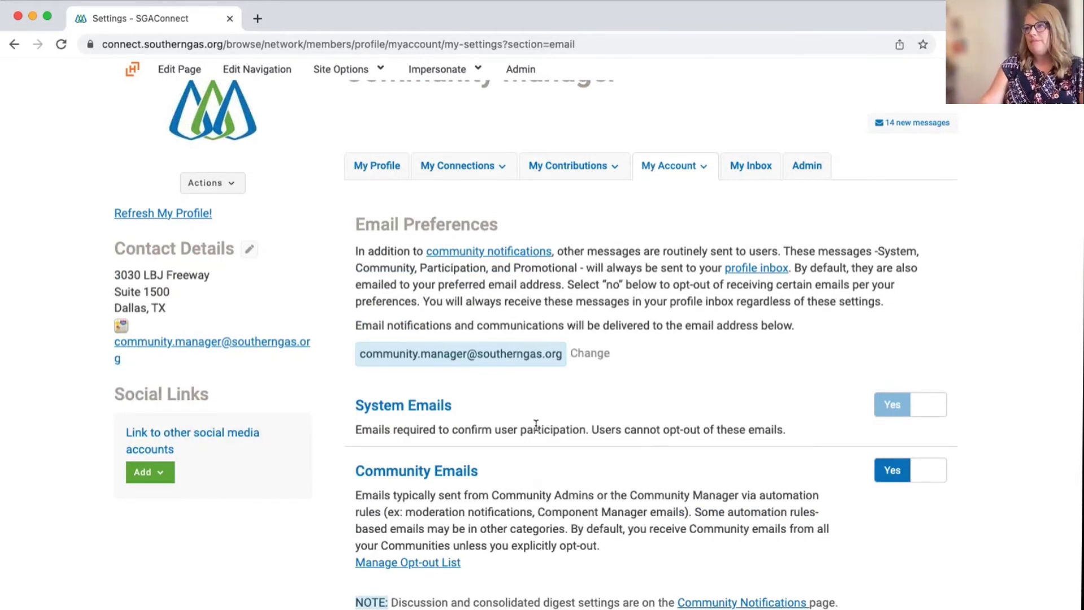
Step: Open the Contacts page of the account's connections and preview the existing contact's profile card
{"action": "left_click", "coordinate": [429, 167]}
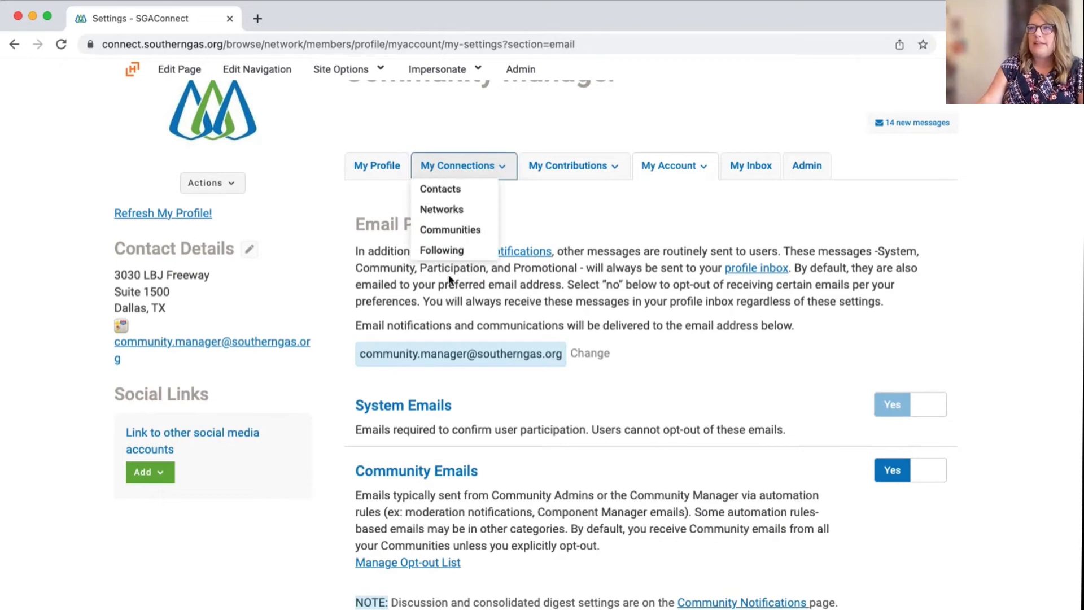
{"action": "left_click", "coordinate": [442, 190]}
{"action": "scroll", "coordinate": [524, 425], "scroll_direction": "down", "scroll_amount": 2}
{"action": "scroll", "coordinate": [519, 424], "scroll_direction": "down", "scroll_amount": 2}
{"action": "scroll", "coordinate": [509, 424], "scroll_direction": "down", "scroll_amount": 4}
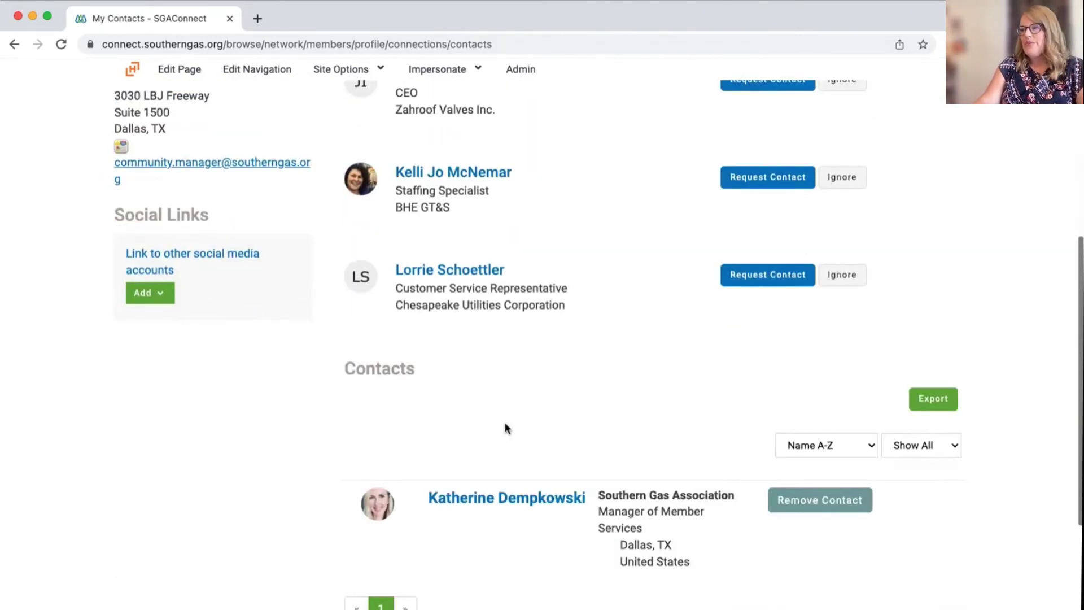
{"action": "scroll", "coordinate": [504, 423], "scroll_direction": "down", "scroll_amount": 3}
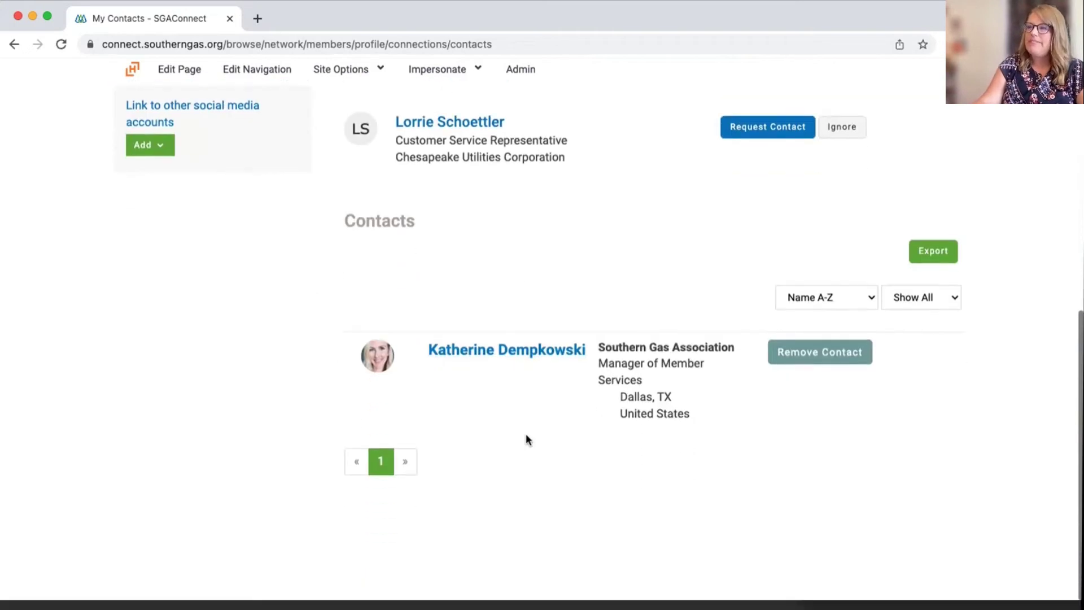
{"action": "mouse_move", "coordinate": [438, 351]}
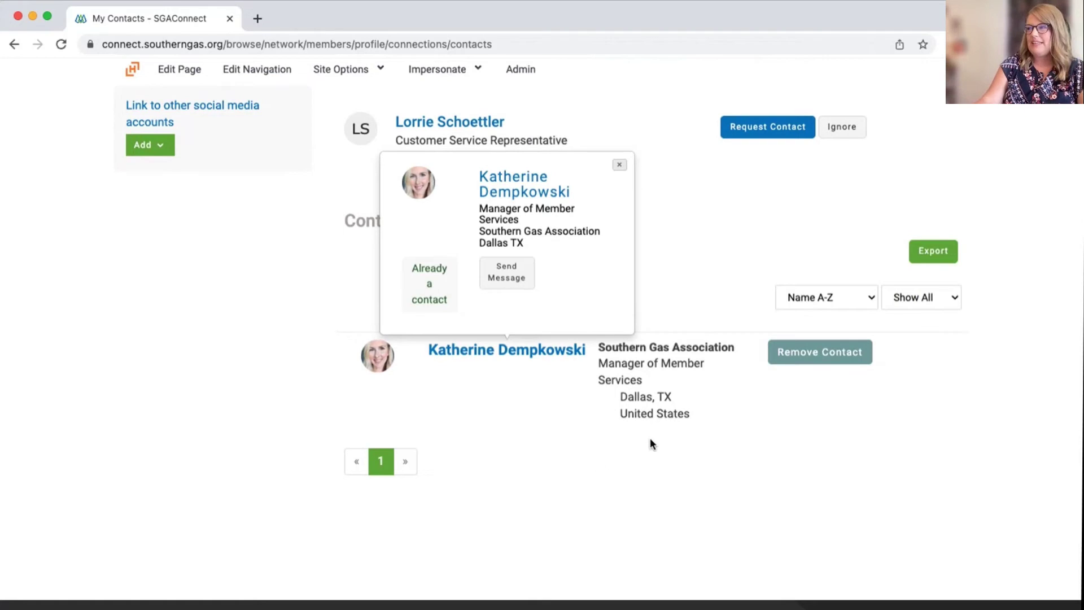
Step: Open the profile of the first person suggested under People You May Know
{"action": "scroll", "coordinate": [489, 314], "scroll_direction": "up", "scroll_amount": 5}
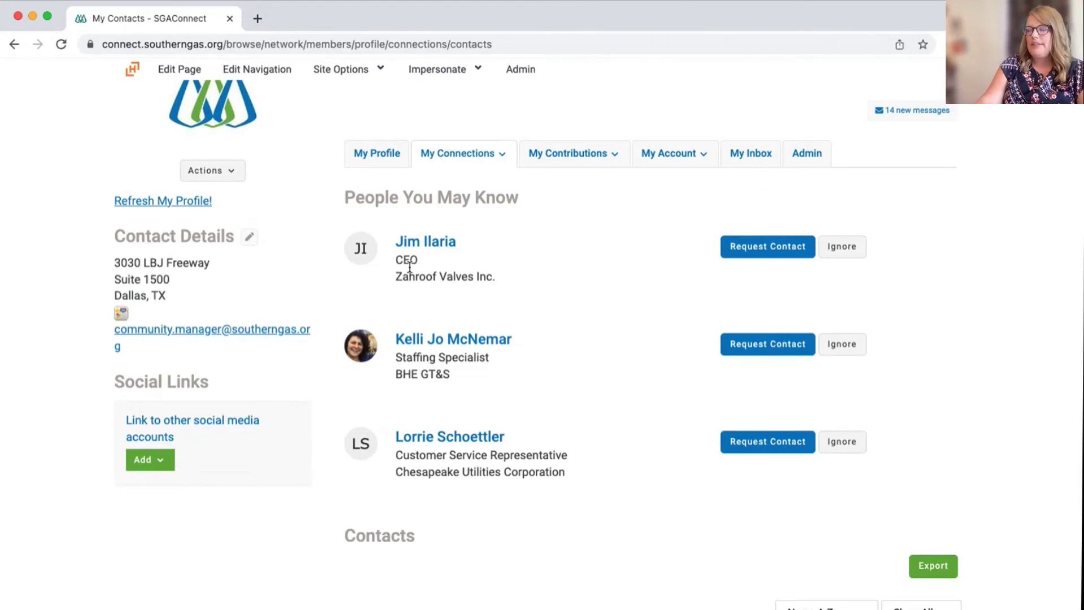
{"action": "left_click", "coordinate": [418, 247]}
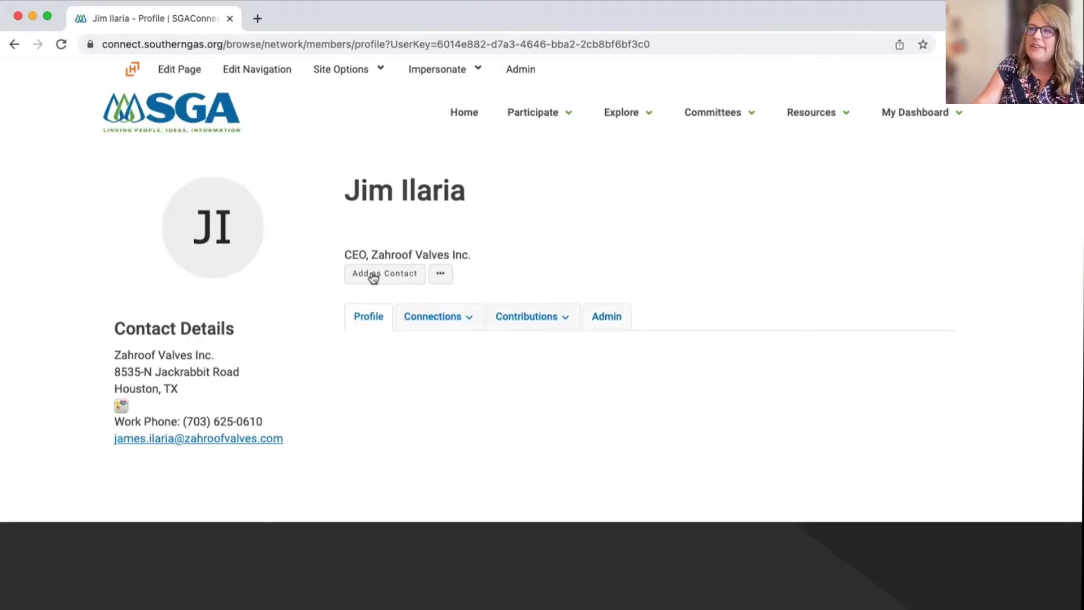
Step: Send a contact request to the suggested person and return to the account's Contacts page
{"action": "left_click", "coordinate": [372, 276]}
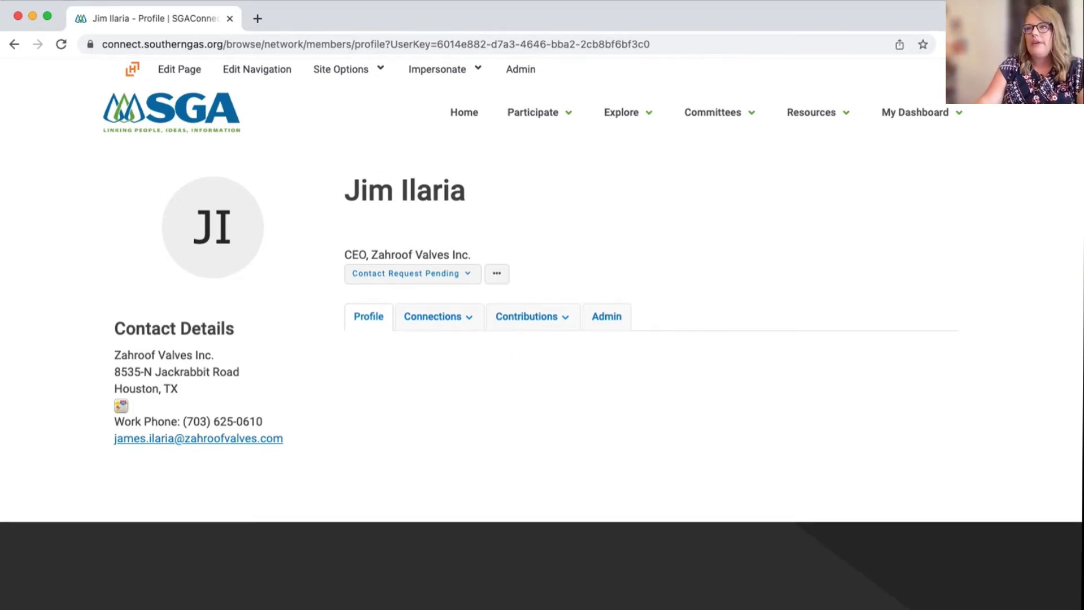
{"action": "left_click", "coordinate": [14, 45]}
Step: Open the account's My List of Contributions and look over the posted items
{"action": "left_click", "coordinate": [603, 339]}
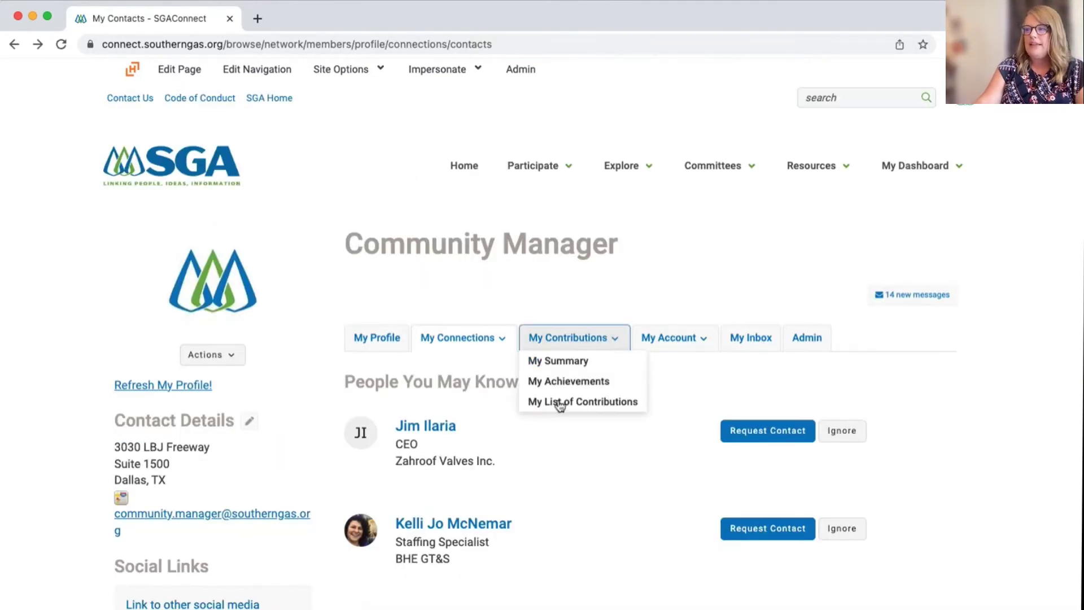
{"action": "left_click", "coordinate": [567, 403]}
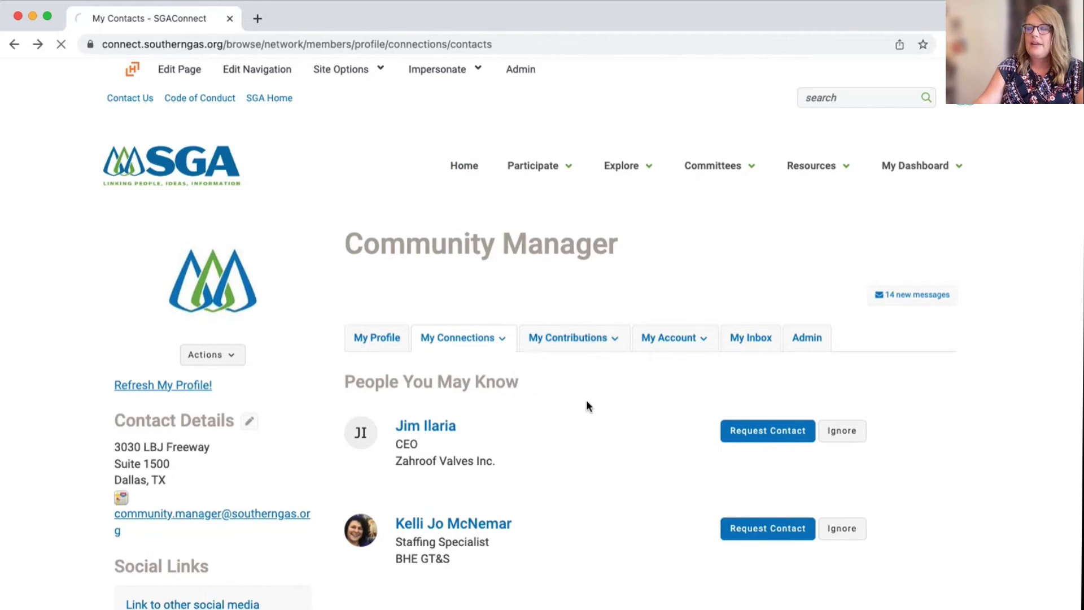
{"action": "scroll", "coordinate": [504, 477], "scroll_direction": "down", "scroll_amount": 1}
{"action": "scroll", "coordinate": [504, 477], "scroll_direction": "up", "scroll_amount": 1}
Step: Open the Following page of the account's connections and review the followed content
{"action": "left_click", "coordinate": [477, 337]}
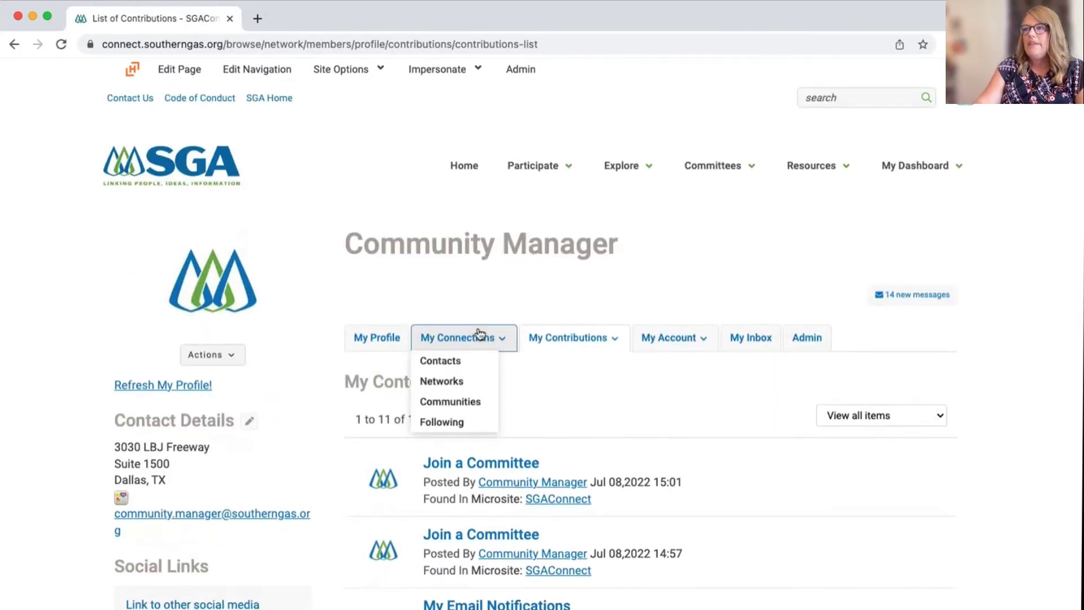
{"action": "left_click", "coordinate": [466, 432]}
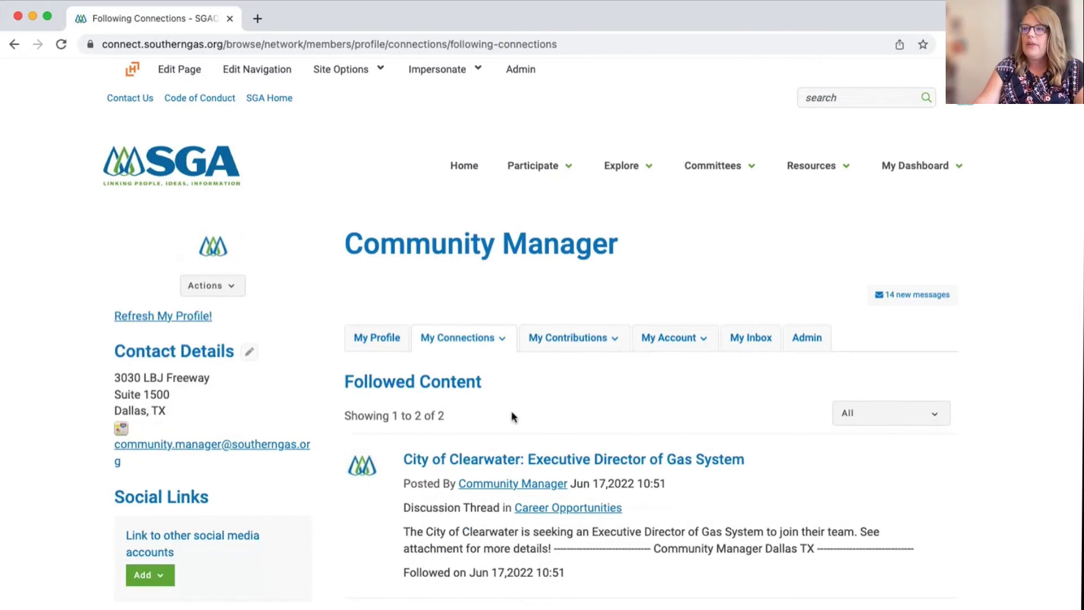
{"action": "scroll", "coordinate": [531, 508], "scroll_direction": "down", "scroll_amount": 5}
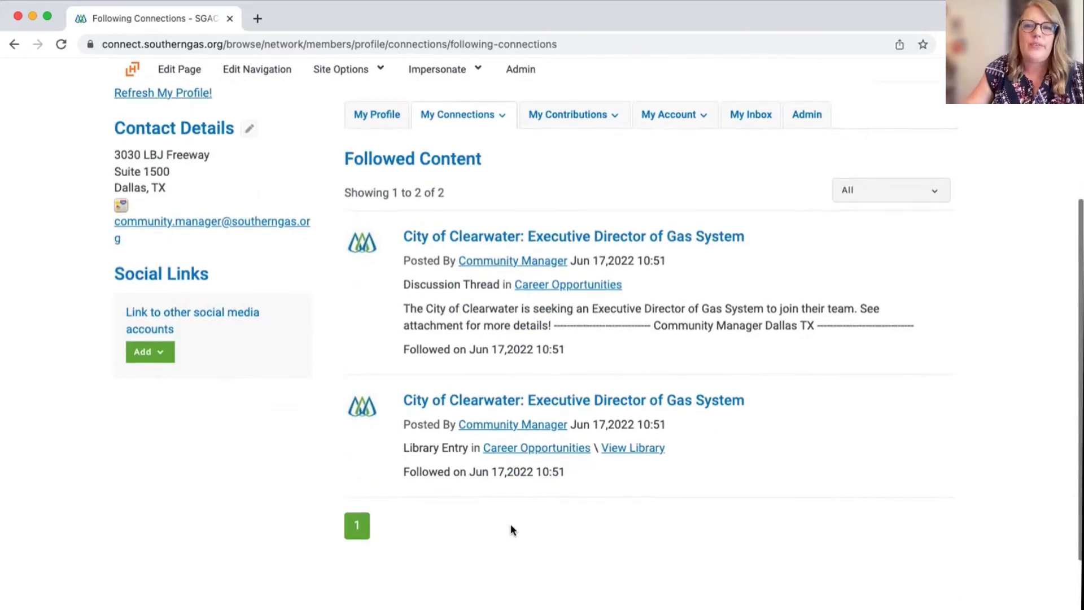
{"action": "scroll", "coordinate": [511, 527], "scroll_direction": "up", "scroll_amount": 5}
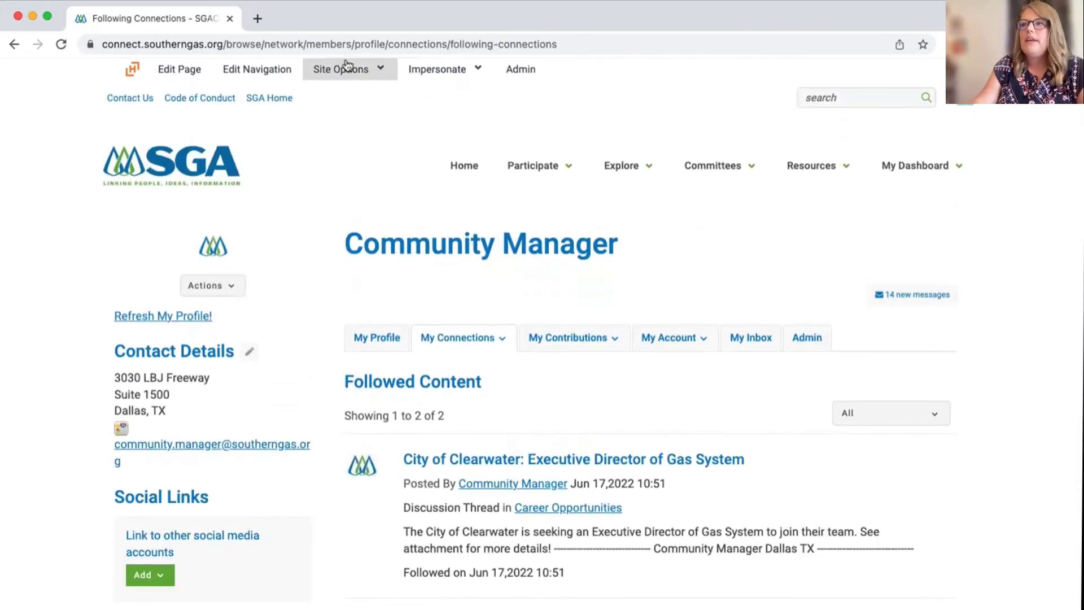
Step: Return to the community home page and review its Participate and Explore options, Fresh Content feed and Quick Links
{"action": "left_click", "coordinate": [462, 166]}
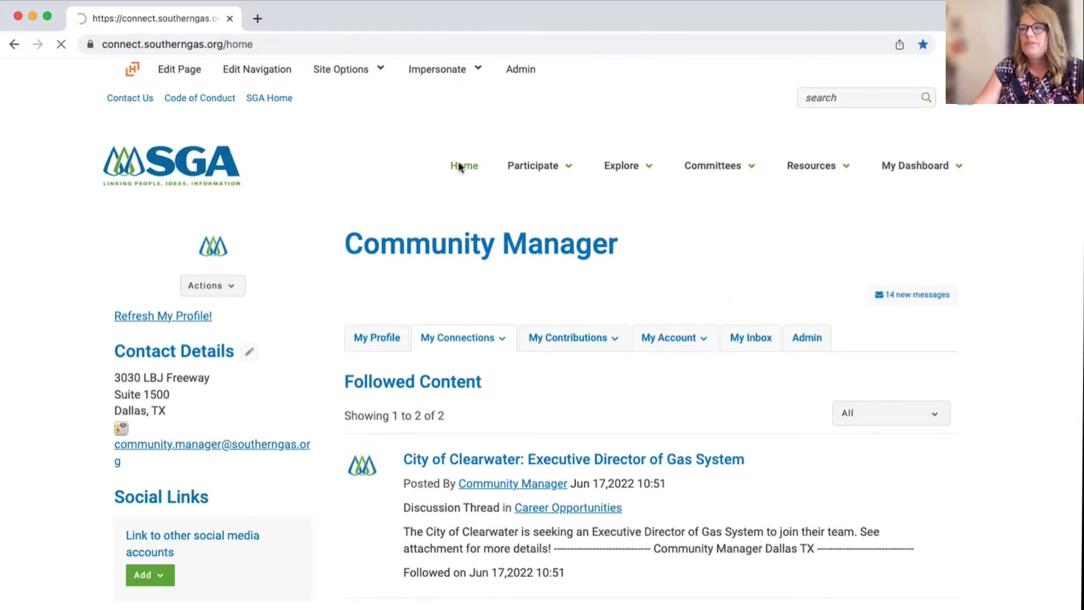
{"action": "scroll", "coordinate": [464, 145], "scroll_direction": "down", "scroll_amount": 5}
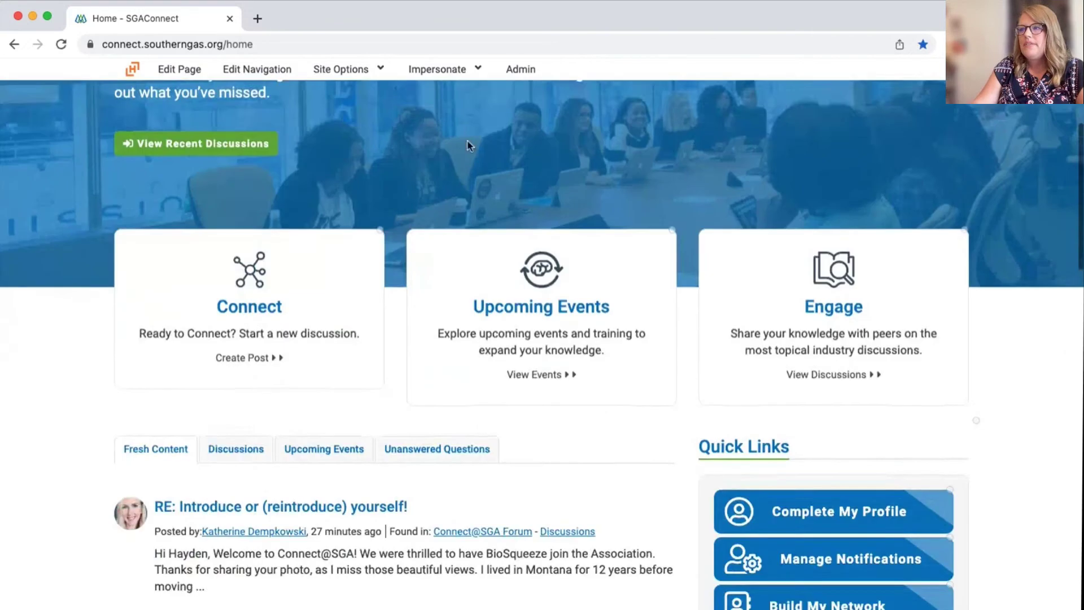
{"action": "scroll", "coordinate": [466, 146], "scroll_direction": "up", "scroll_amount": 5}
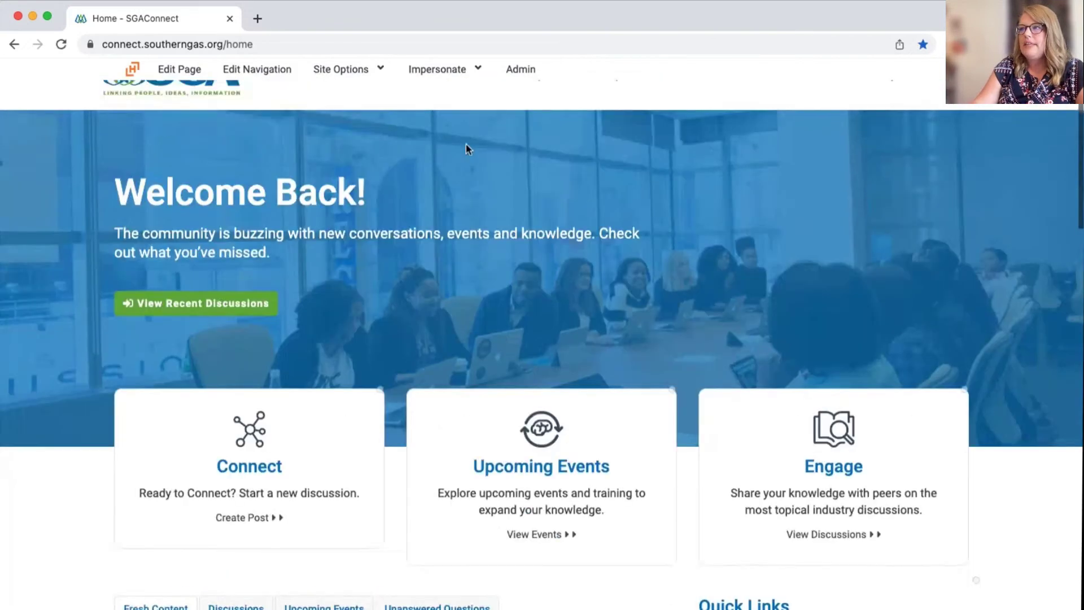
{"action": "mouse_move", "coordinate": [528, 168]}
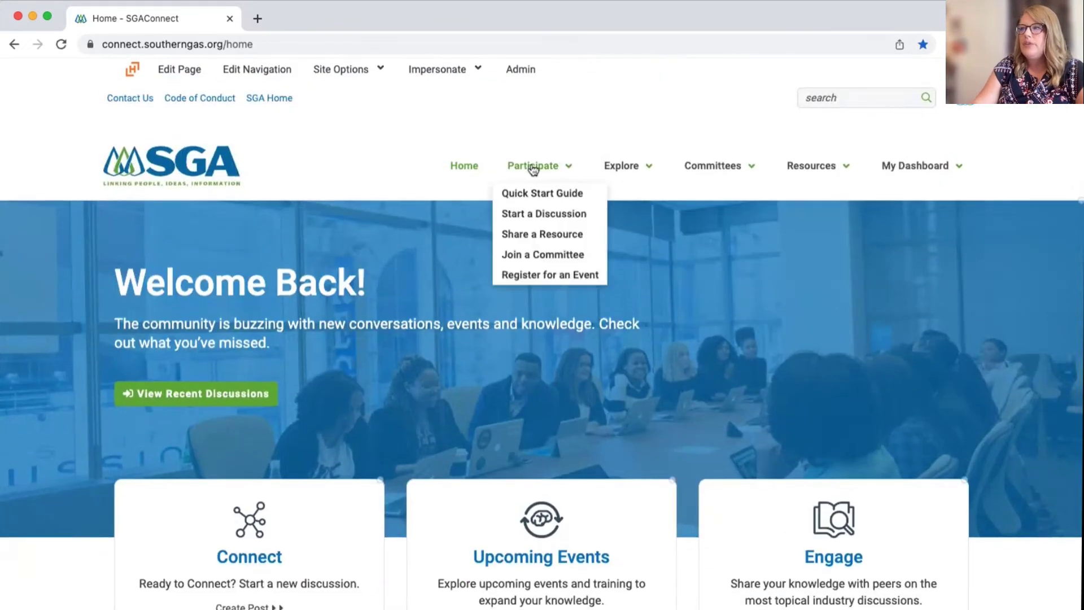
{"action": "mouse_move", "coordinate": [635, 168]}
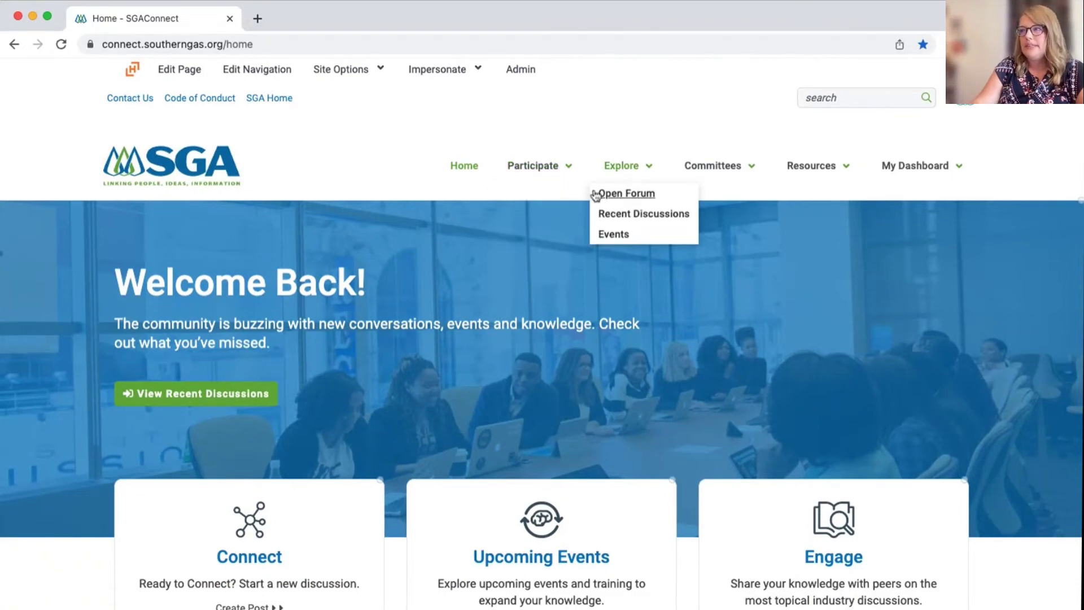
{"action": "scroll", "coordinate": [256, 379], "scroll_direction": "down", "scroll_amount": 7}
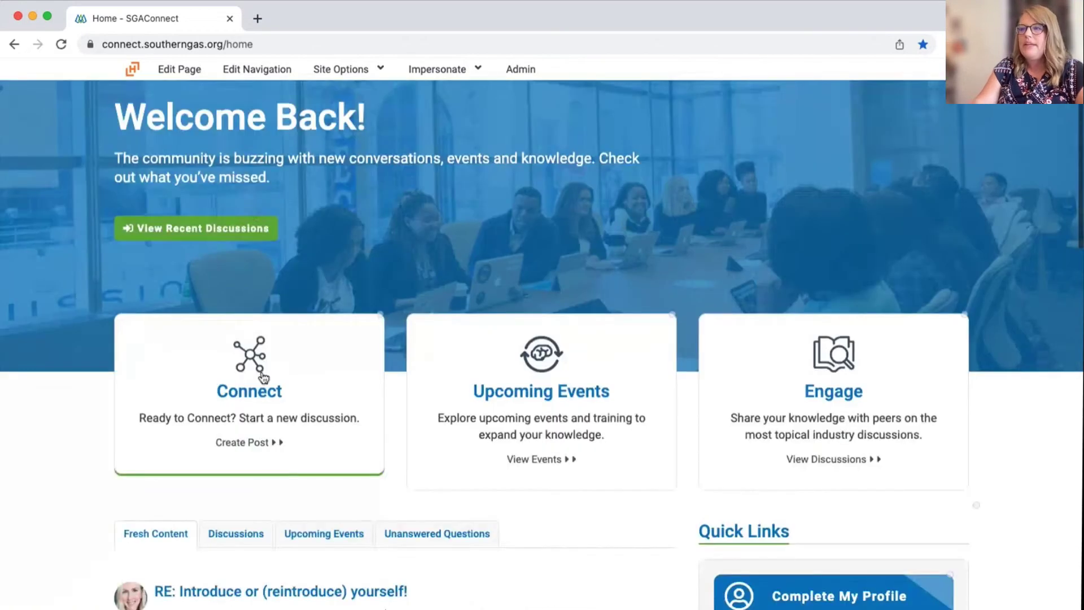
{"action": "scroll", "coordinate": [284, 371], "scroll_direction": "down", "scroll_amount": 1}
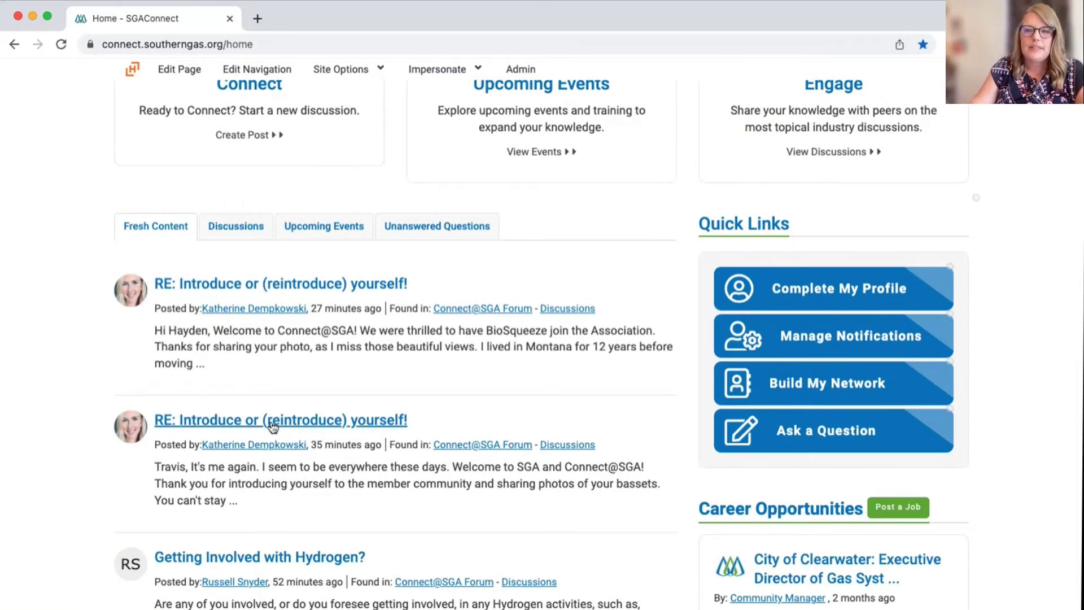
{"action": "scroll", "coordinate": [273, 427], "scroll_direction": "up", "scroll_amount": 8}
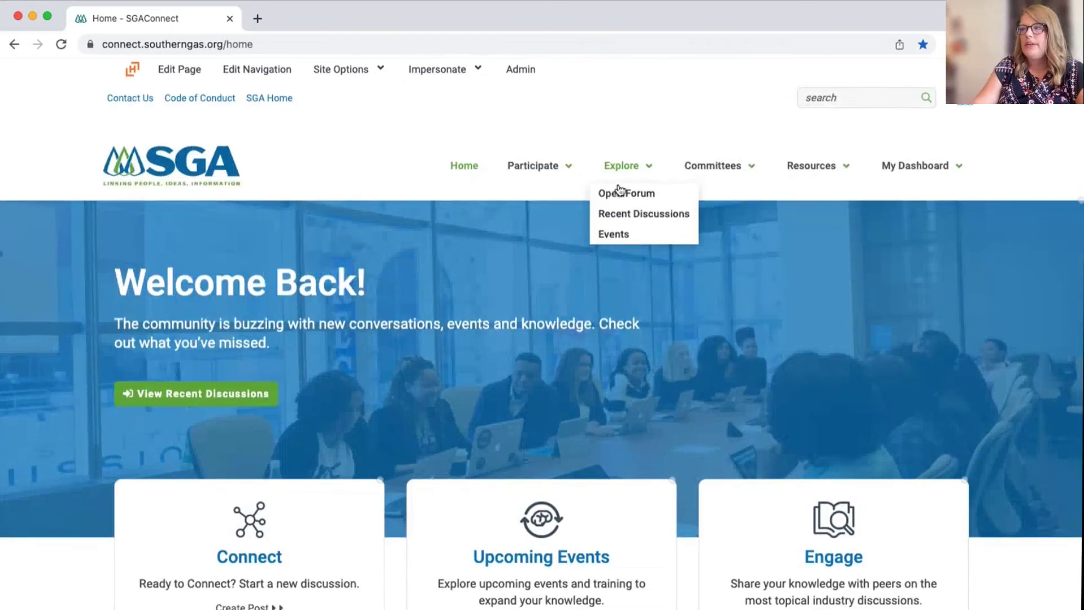
Step: Open the Open Forum community and review its latest discussion posts and announcements
{"action": "left_click", "coordinate": [620, 193]}
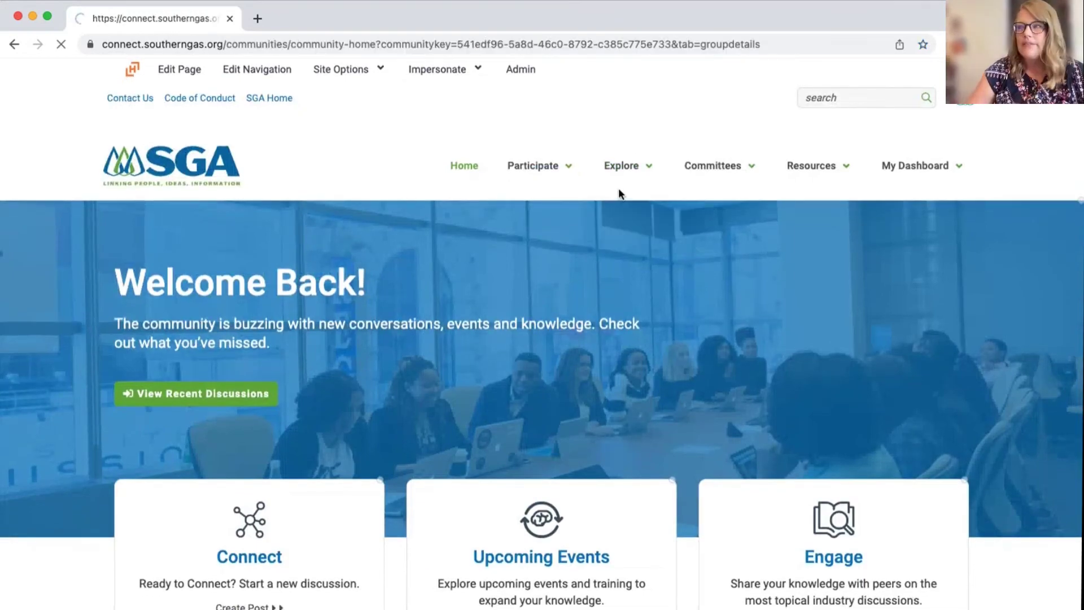
{"action": "scroll", "coordinate": [479, 399], "scroll_direction": "down", "scroll_amount": 6}
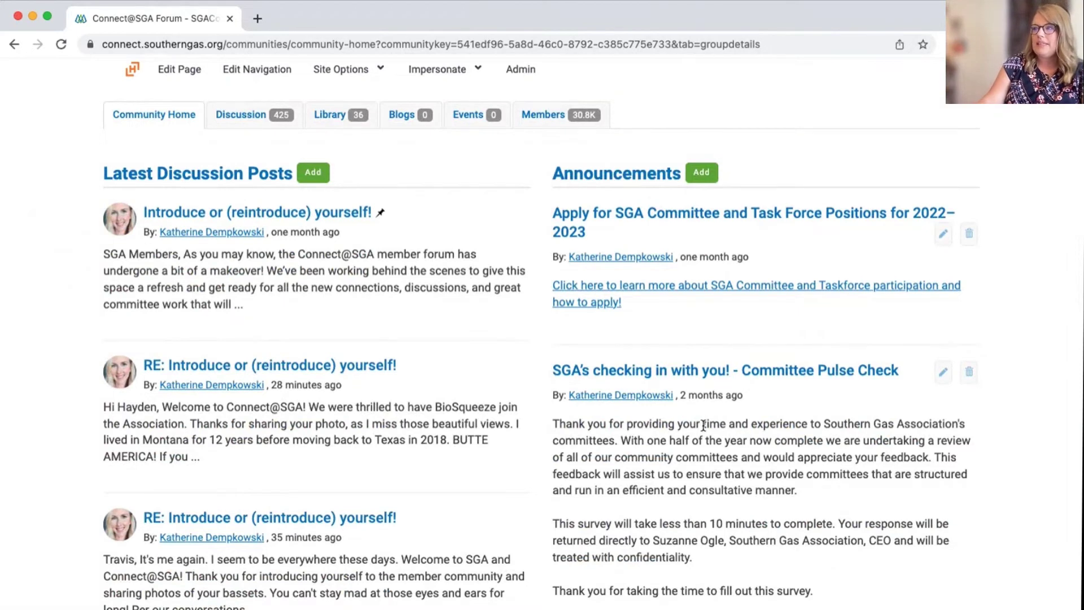
{"action": "scroll", "coordinate": [701, 428], "scroll_direction": "down", "scroll_amount": 5}
{"action": "scroll", "coordinate": [704, 430], "scroll_direction": "down", "scroll_amount": 5}
{"action": "scroll", "coordinate": [723, 536], "scroll_direction": "up", "scroll_amount": 13}
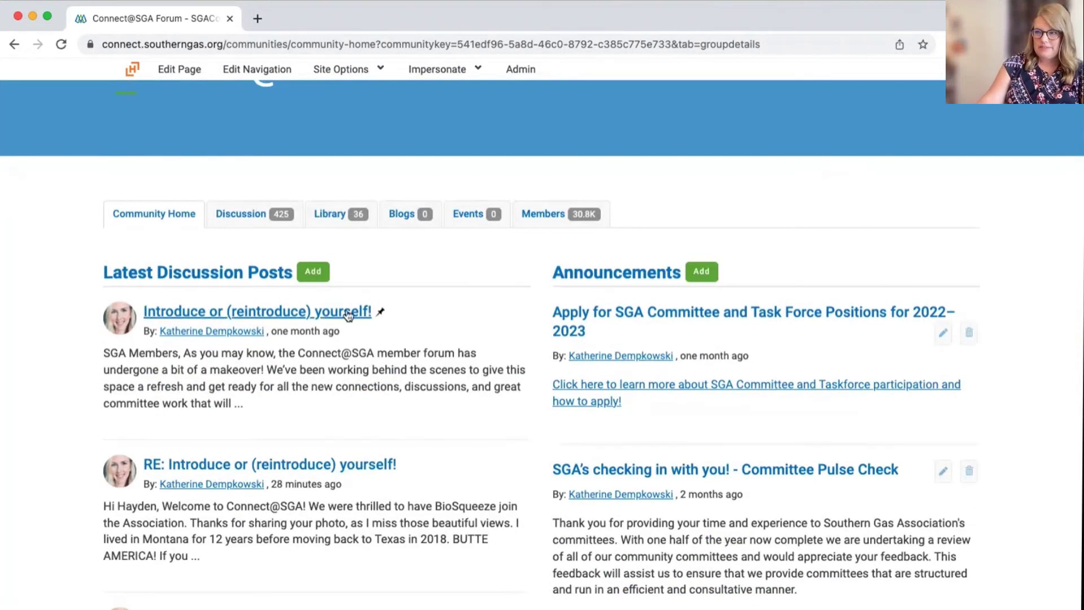
Step: Open the pinned discussion "Introduce or (reintroduce) yourself!" and read its original post
{"action": "left_click", "coordinate": [184, 314]}
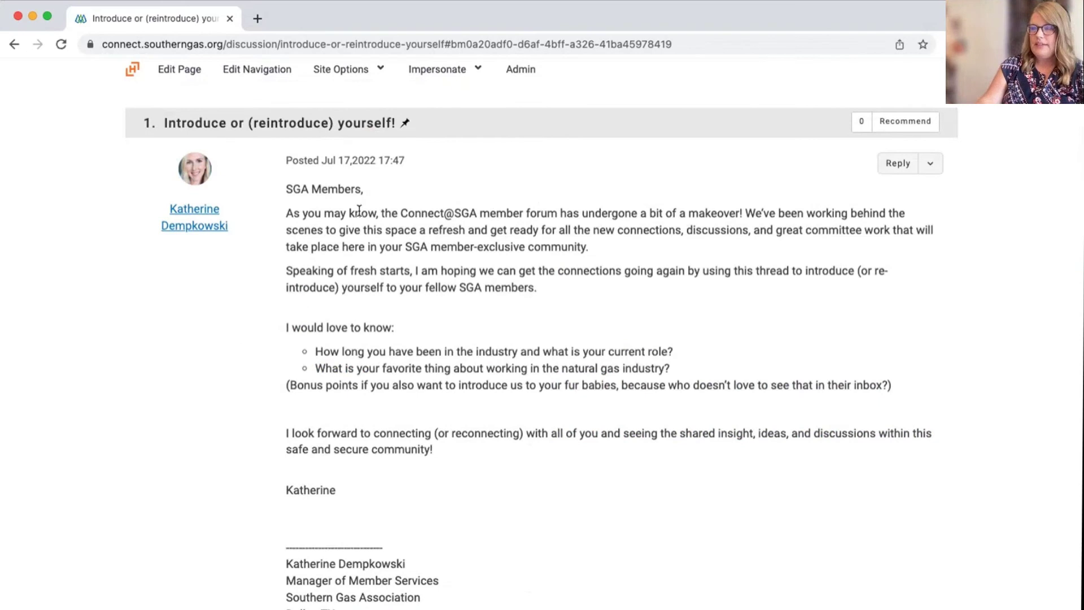
{"action": "scroll", "coordinate": [390, 261], "scroll_direction": "up", "scroll_amount": 3}
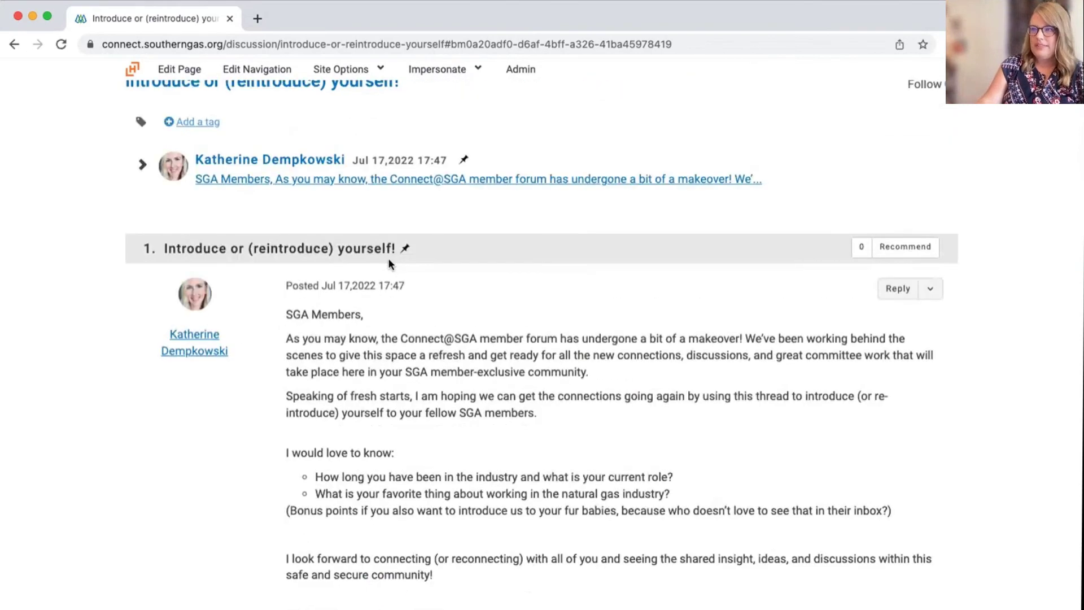
{"action": "scroll", "coordinate": [388, 259], "scroll_direction": "up", "scroll_amount": 2}
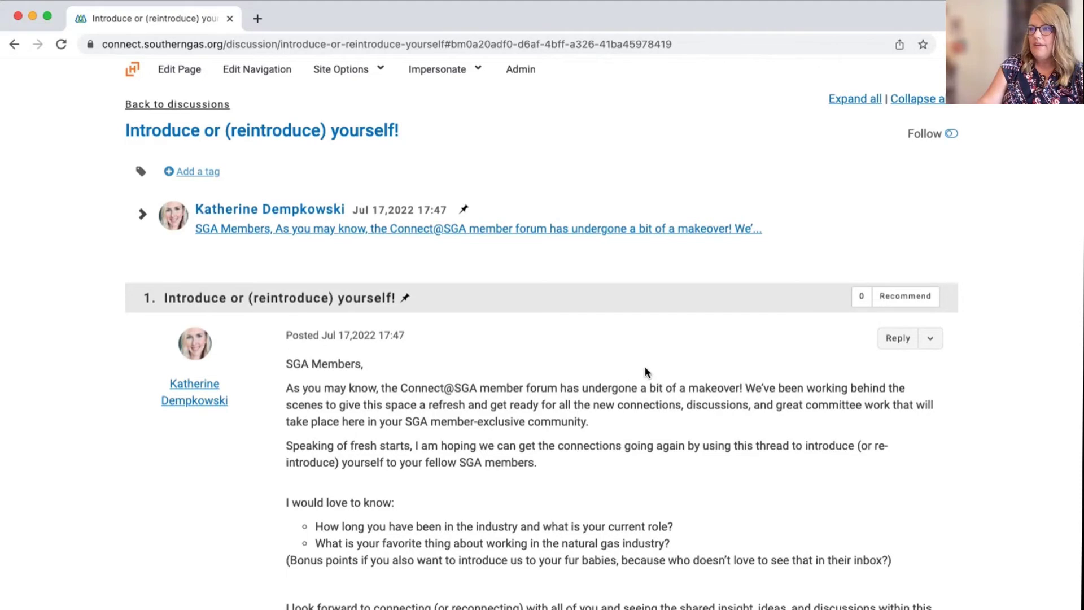
{"action": "scroll", "coordinate": [645, 371], "scroll_direction": "down", "scroll_amount": 1}
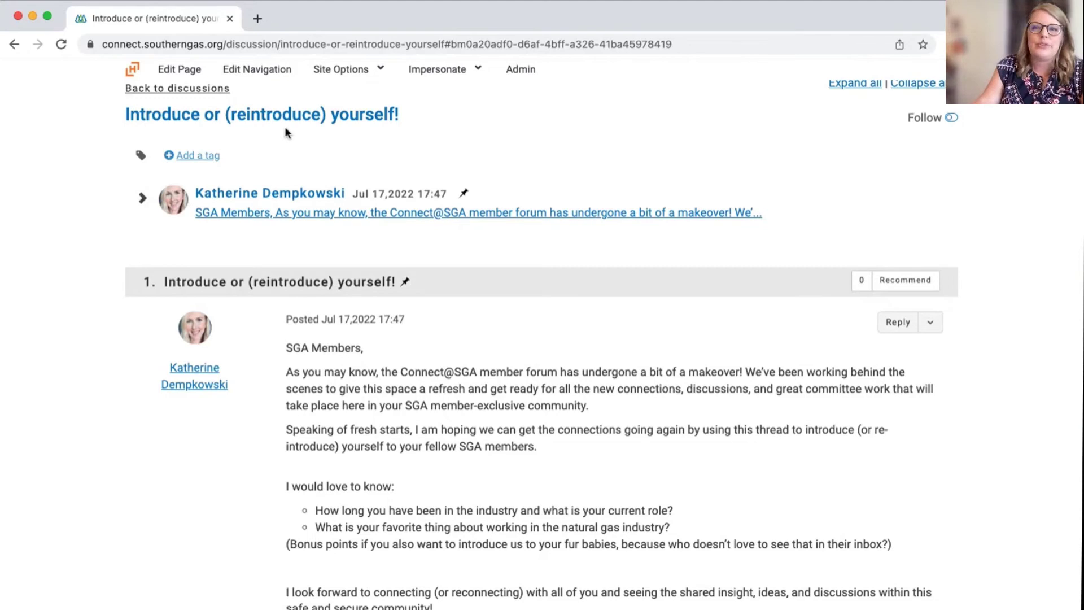
Step: Start a reply to the original post and review its question on industry experience and the reply editor's posting options
{"action": "left_click", "coordinate": [894, 322]}
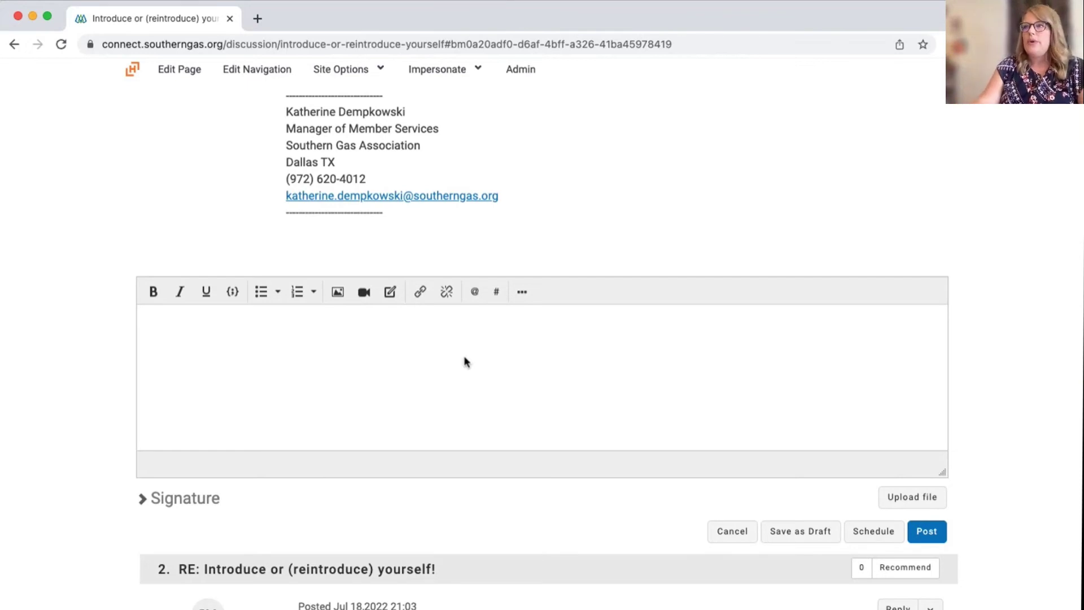
{"action": "scroll", "coordinate": [467, 362], "scroll_direction": "up", "scroll_amount": 6}
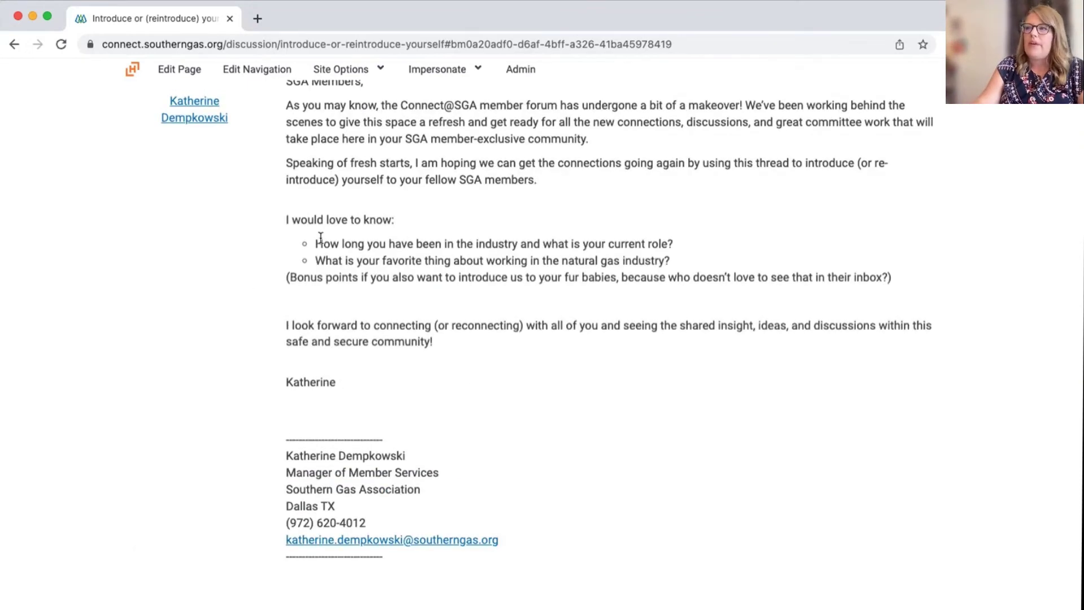
{"action": "left_click_drag", "start_coordinate": [315, 242], "coordinate": [775, 242]}
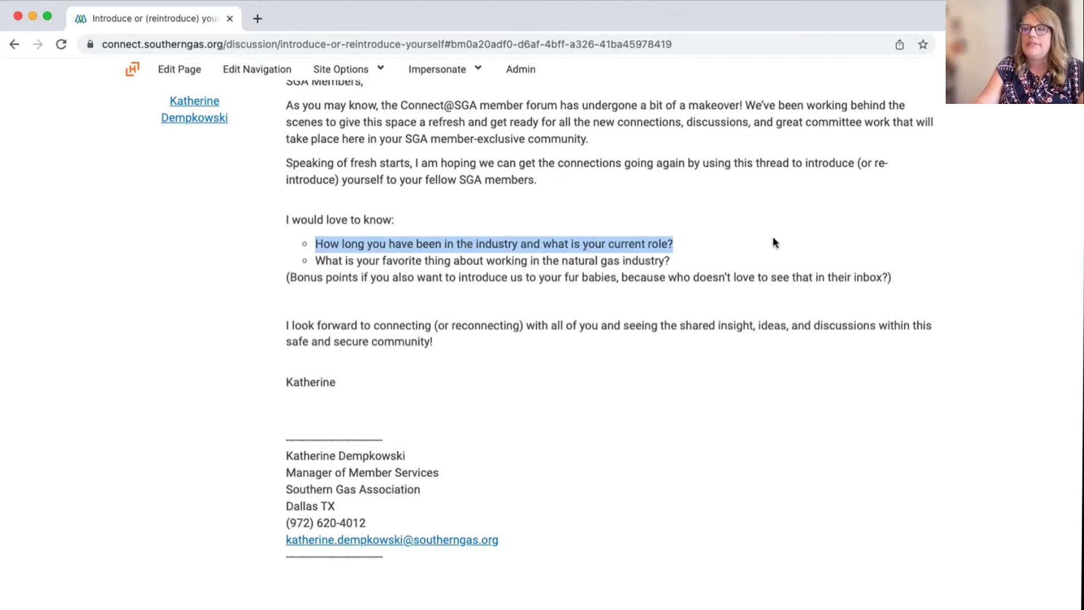
{"action": "left_click", "coordinate": [774, 242]}
{"action": "scroll", "coordinate": [570, 269], "scroll_direction": "down", "scroll_amount": 6}
{"action": "scroll", "coordinate": [425, 348], "scroll_direction": "down", "scroll_amount": 2}
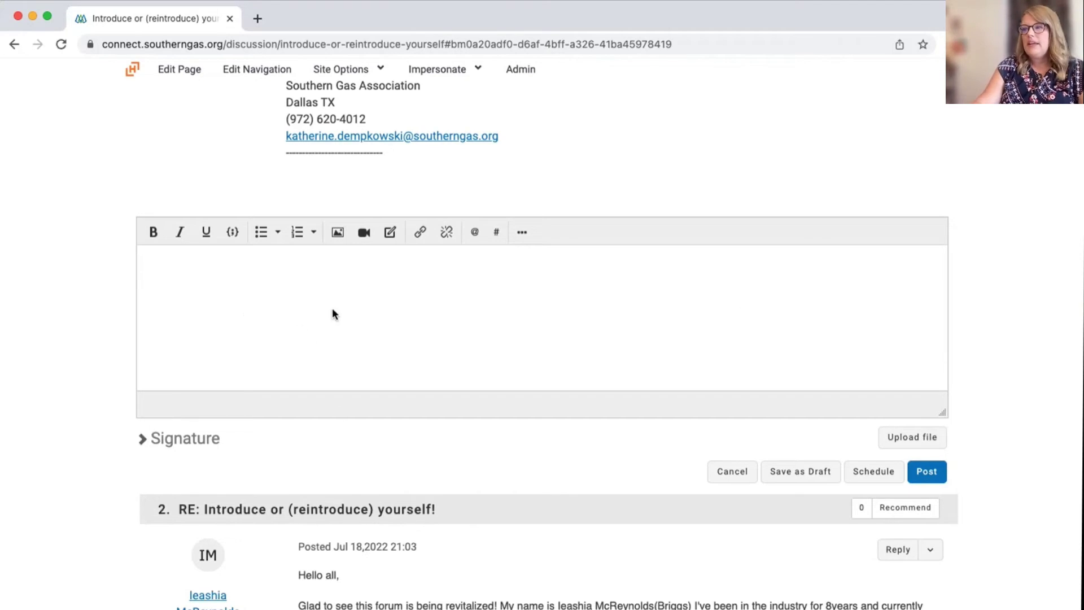
{"action": "scroll", "coordinate": [331, 307], "scroll_direction": "down", "scroll_amount": 2}
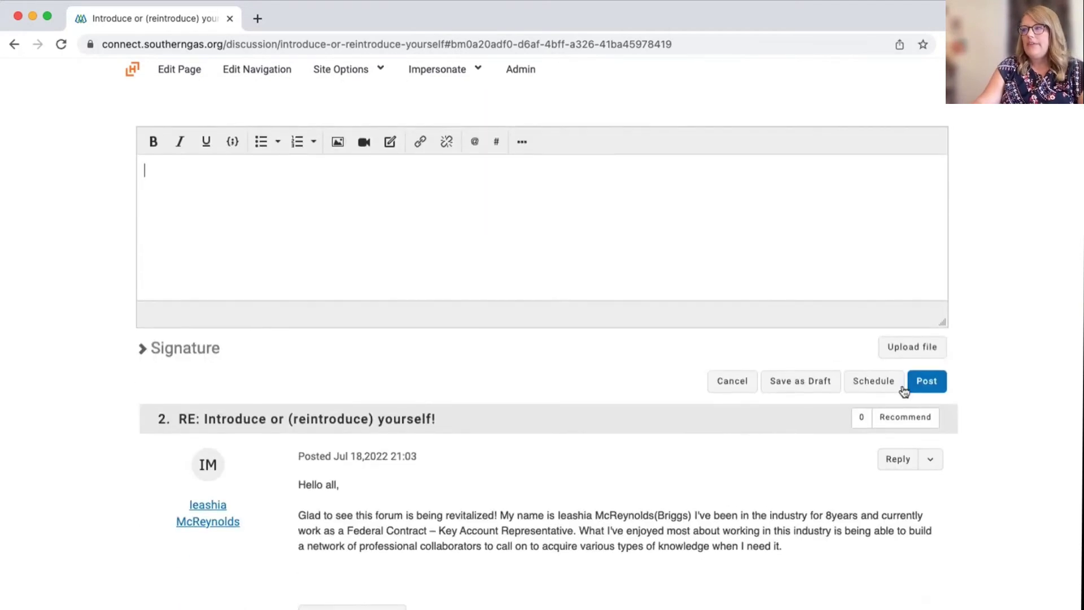
Step: Look through the members' replies in the introduction thread and return to the start of the discussion
{"action": "scroll", "coordinate": [587, 400], "scroll_direction": "down", "scroll_amount": 3}
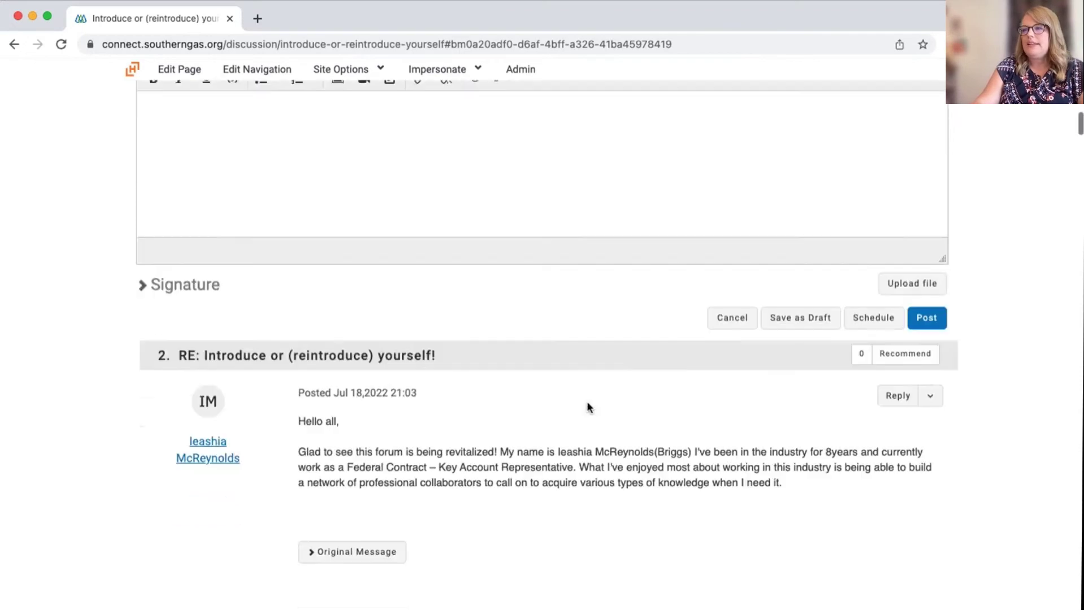
{"action": "scroll", "coordinate": [548, 493], "scroll_direction": "down", "scroll_amount": 14}
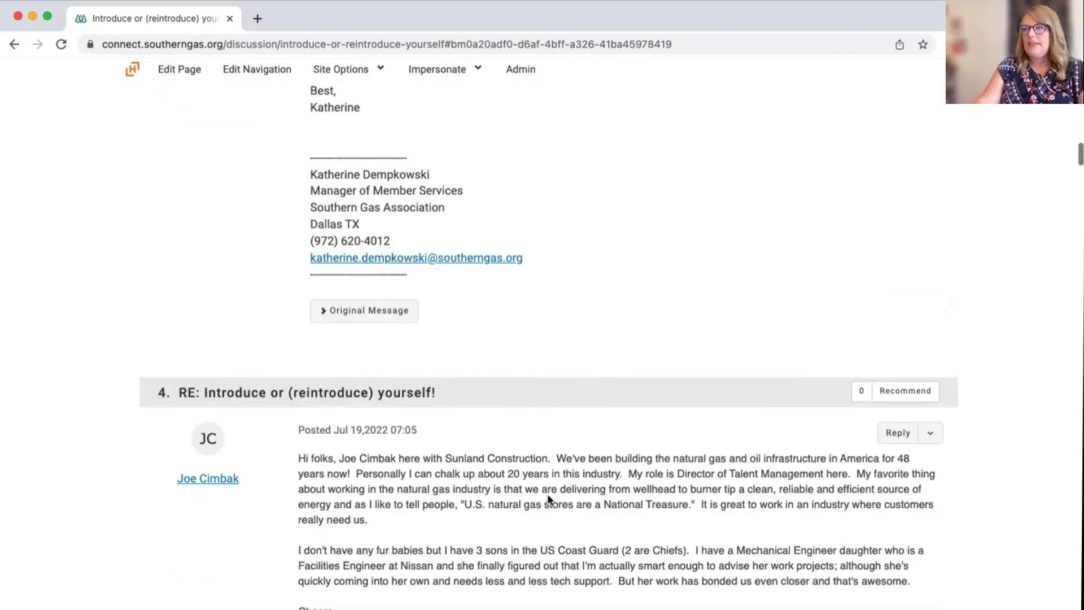
{"action": "scroll", "coordinate": [547, 498], "scroll_direction": "up", "scroll_amount": 12}
{"action": "scroll", "coordinate": [547, 498], "scroll_direction": "up", "scroll_amount": 4}
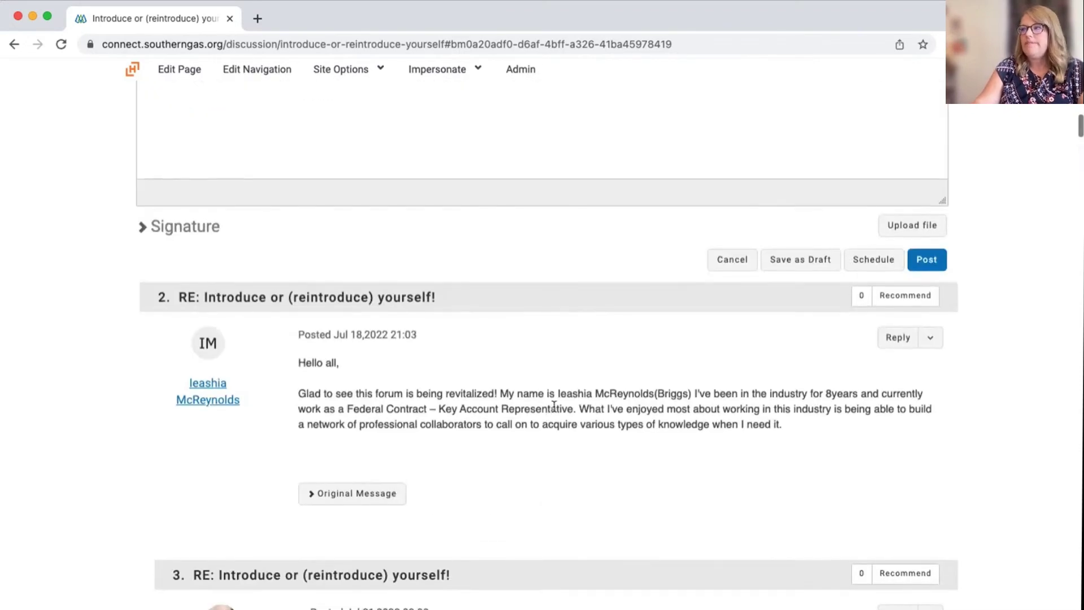
{"action": "scroll", "coordinate": [580, 388], "scroll_direction": "up", "scroll_amount": 15}
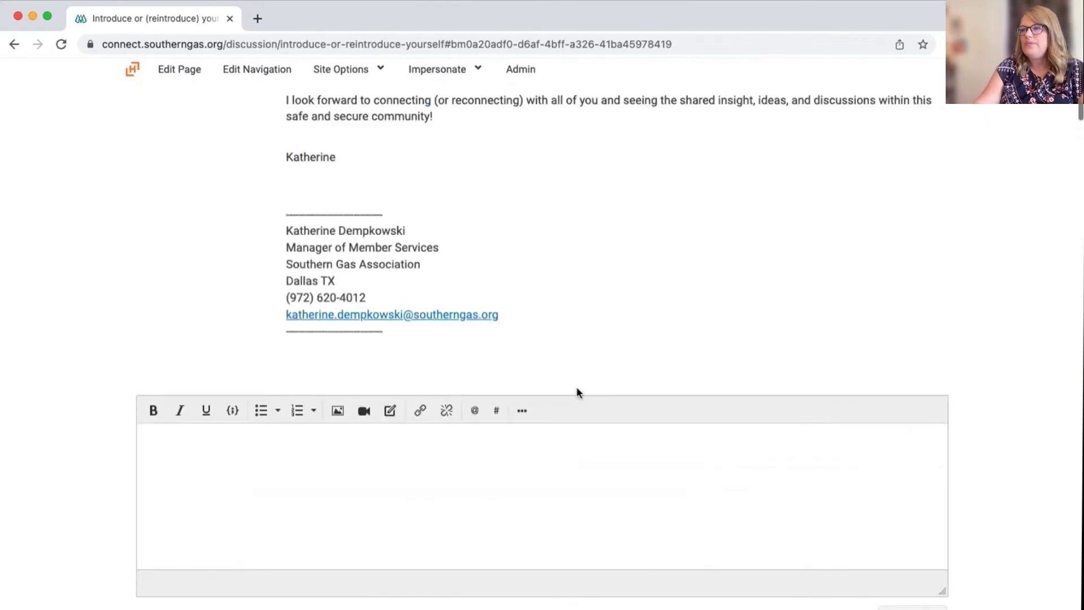
{"action": "scroll", "coordinate": [578, 388], "scroll_direction": "up", "scroll_amount": 5}
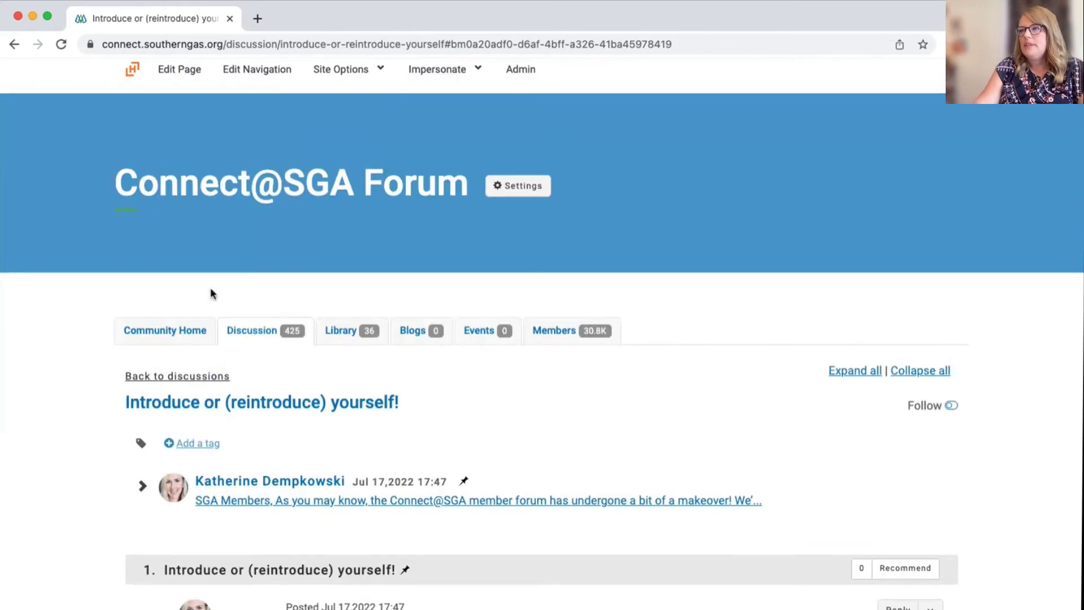
Step: Return to the Connect@SGA Forum's Community Home and open the forum's Library
{"action": "left_click", "coordinate": [165, 331]}
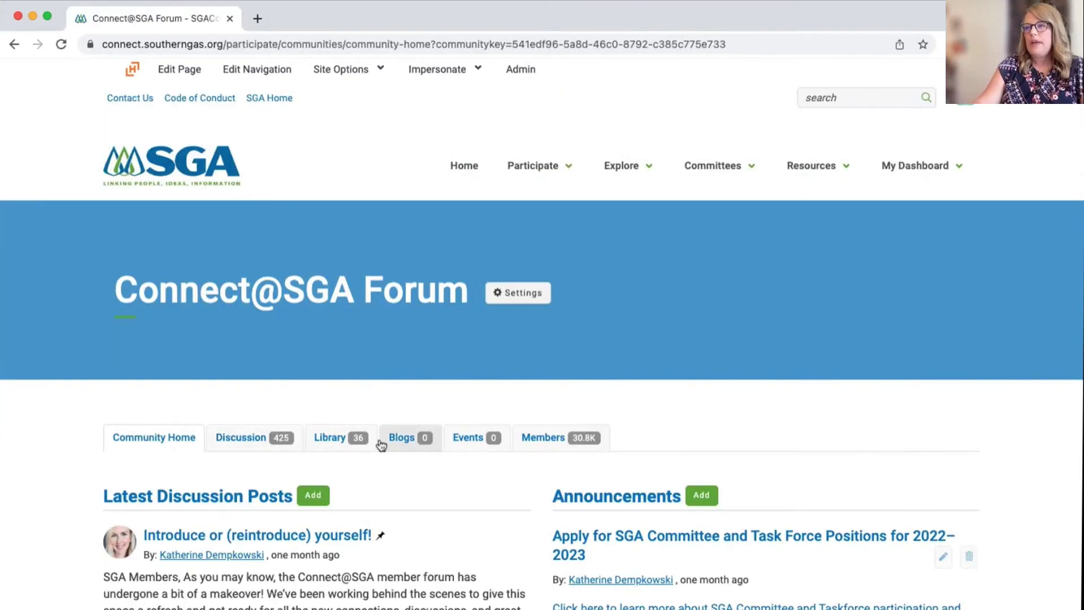
{"action": "scroll", "coordinate": [390, 452], "scroll_direction": "down", "scroll_amount": 3}
{"action": "scroll", "coordinate": [399, 475], "scroll_direction": "down", "scroll_amount": 3}
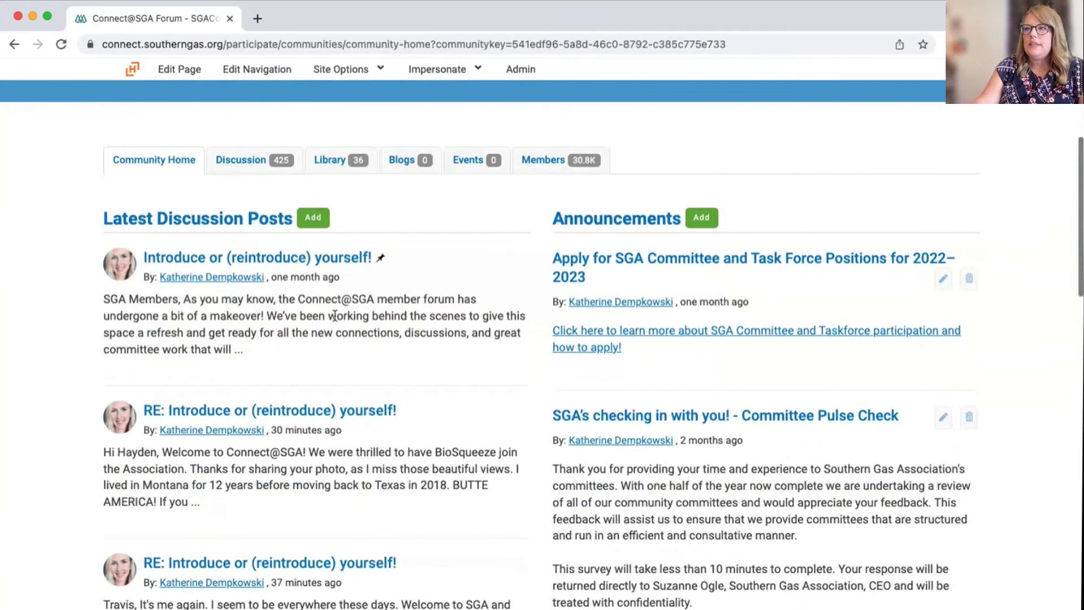
{"action": "left_click", "coordinate": [330, 162]}
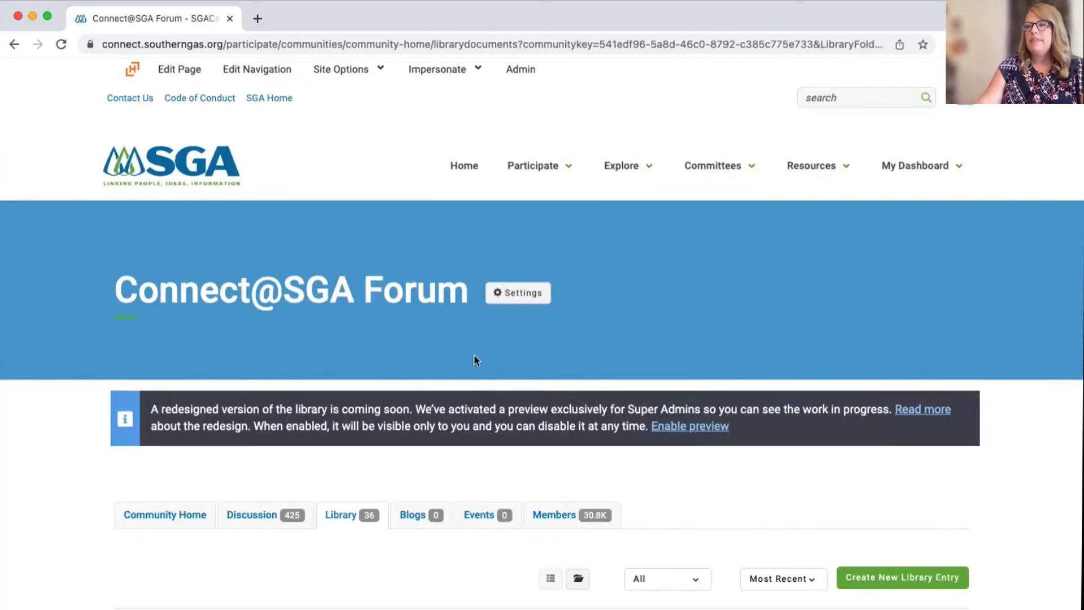
Step: Look through the forum library's entries and open the most recent "RE: Introduce or (reintroduce) yourself!" entry
{"action": "scroll", "coordinate": [474, 356], "scroll_direction": "down", "scroll_amount": 7}
{"action": "scroll", "coordinate": [236, 463], "scroll_direction": "down", "scroll_amount": 2}
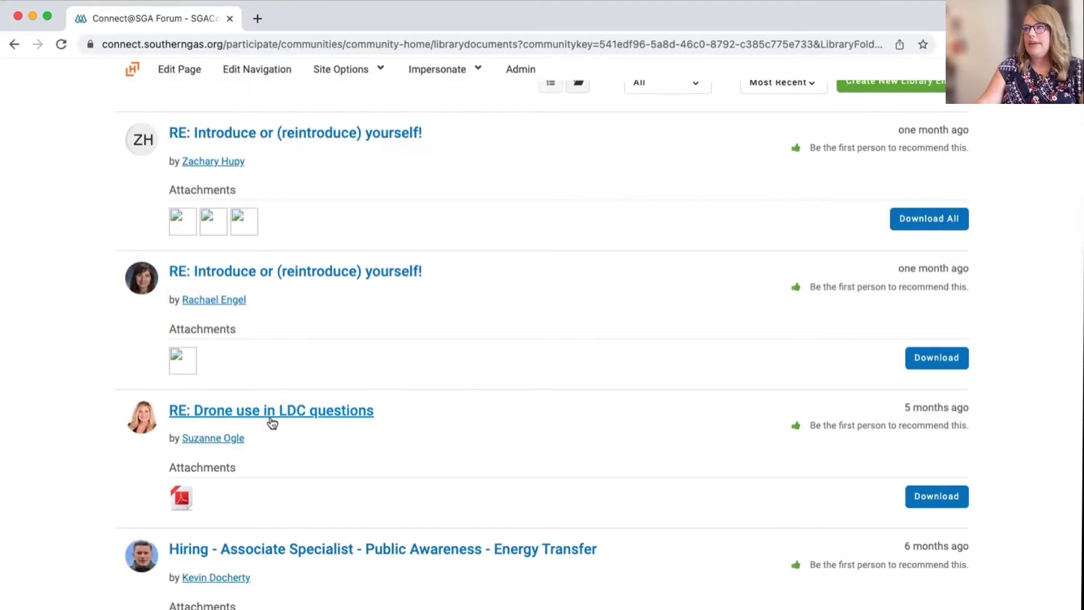
{"action": "scroll", "coordinate": [463, 162], "scroll_direction": "up", "scroll_amount": 3}
{"action": "scroll", "coordinate": [408, 305], "scroll_direction": "down", "scroll_amount": 1}
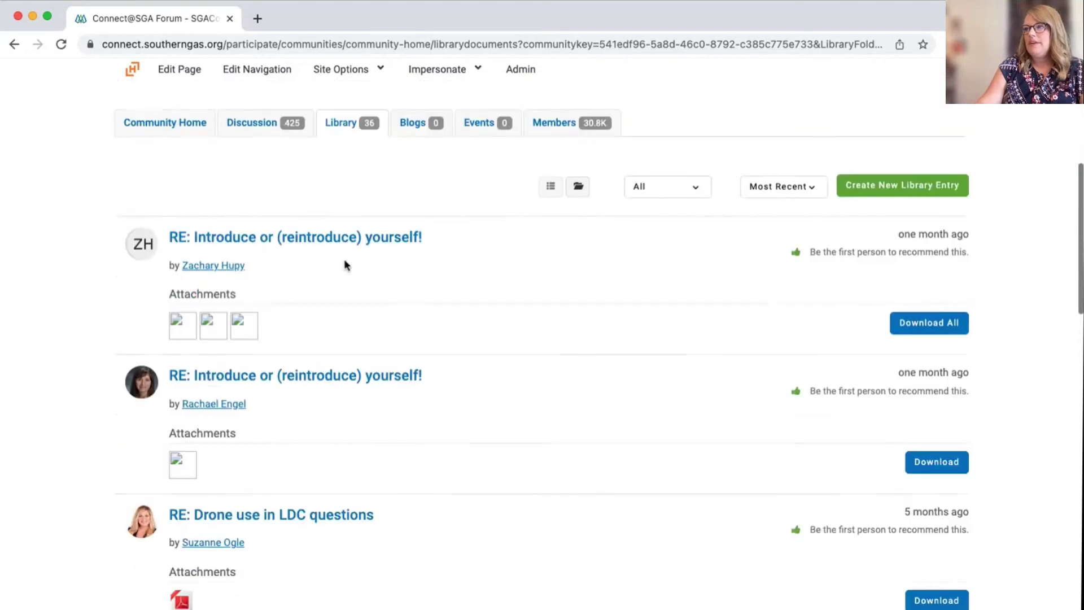
{"action": "left_click", "coordinate": [342, 240]}
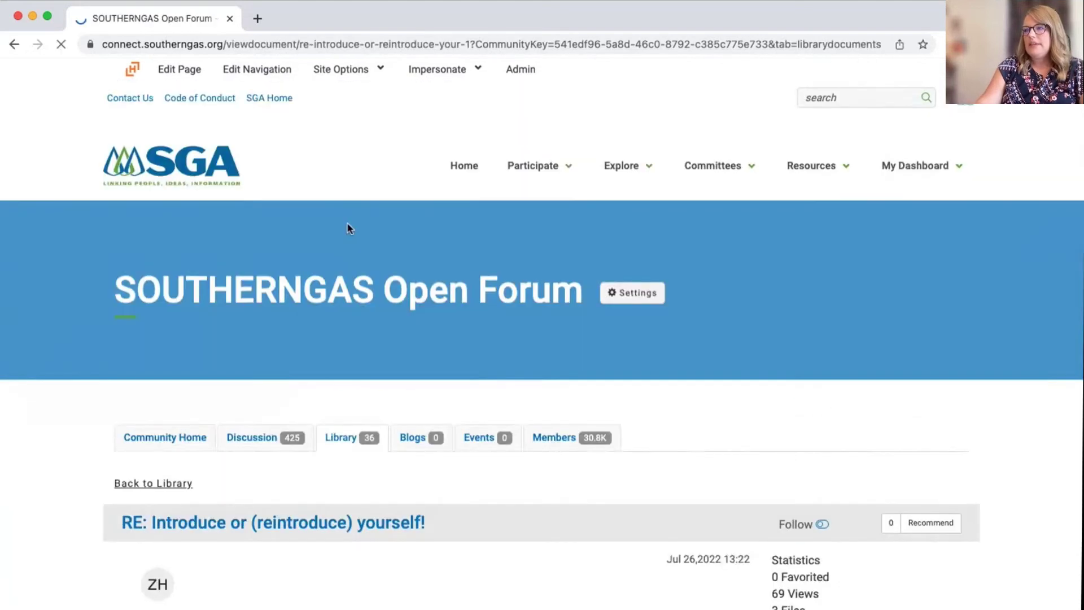
Step: Review the library entry's image preview, statistics, tags and downloadable attachments
{"action": "scroll", "coordinate": [369, 339], "scroll_direction": "down", "scroll_amount": 10}
{"action": "scroll", "coordinate": [170, 275], "scroll_direction": "up", "scroll_amount": 1}
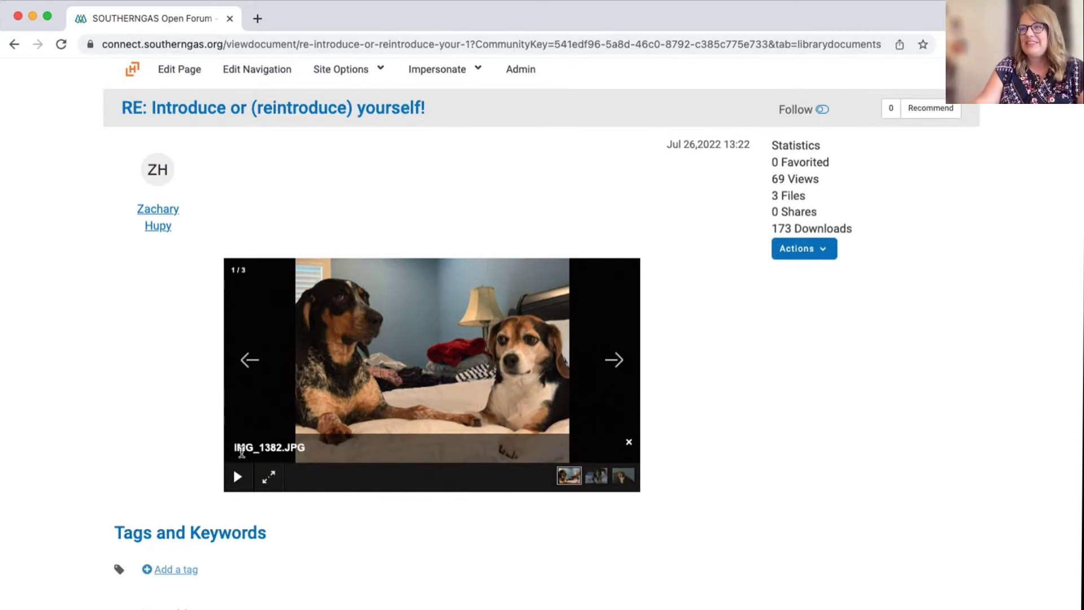
{"action": "scroll", "coordinate": [254, 483], "scroll_direction": "down", "scroll_amount": 3}
{"action": "scroll", "coordinate": [254, 482], "scroll_direction": "down", "scroll_amount": 3}
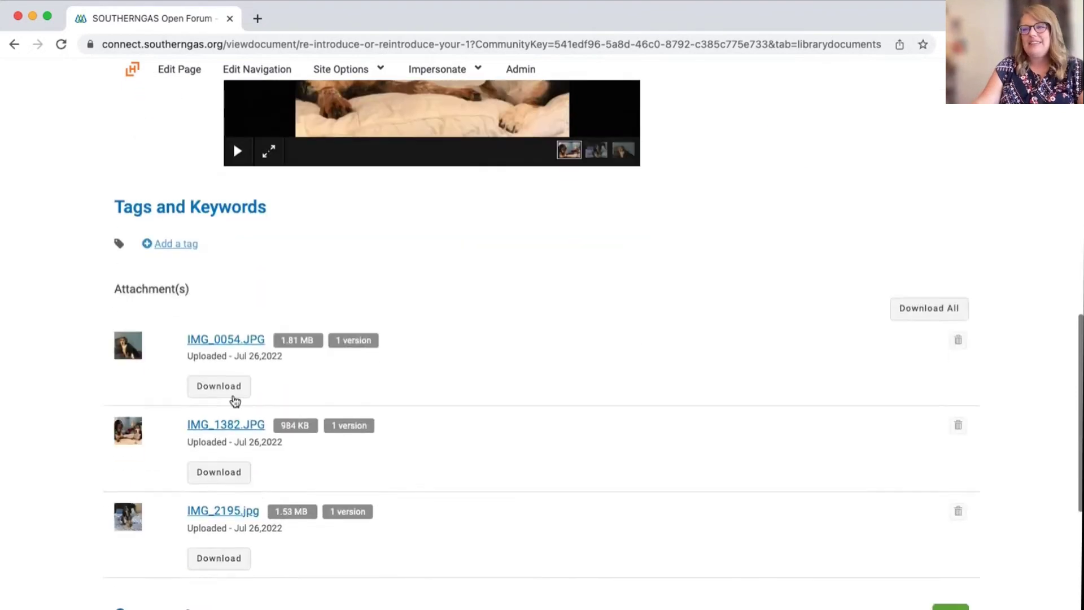
{"action": "scroll", "coordinate": [282, 552], "scroll_direction": "up", "scroll_amount": 10}
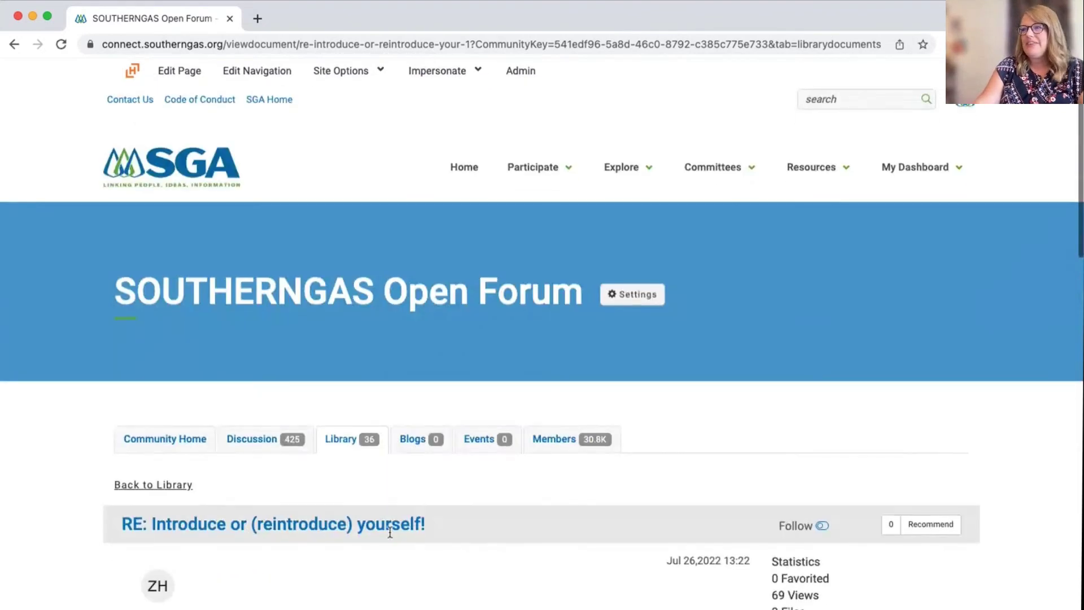
Step: Browse through the remaining photos in the library entry's image slideshow, ending at IMG_0054.JPG
{"action": "scroll", "coordinate": [387, 533], "scroll_direction": "down", "scroll_amount": 6}
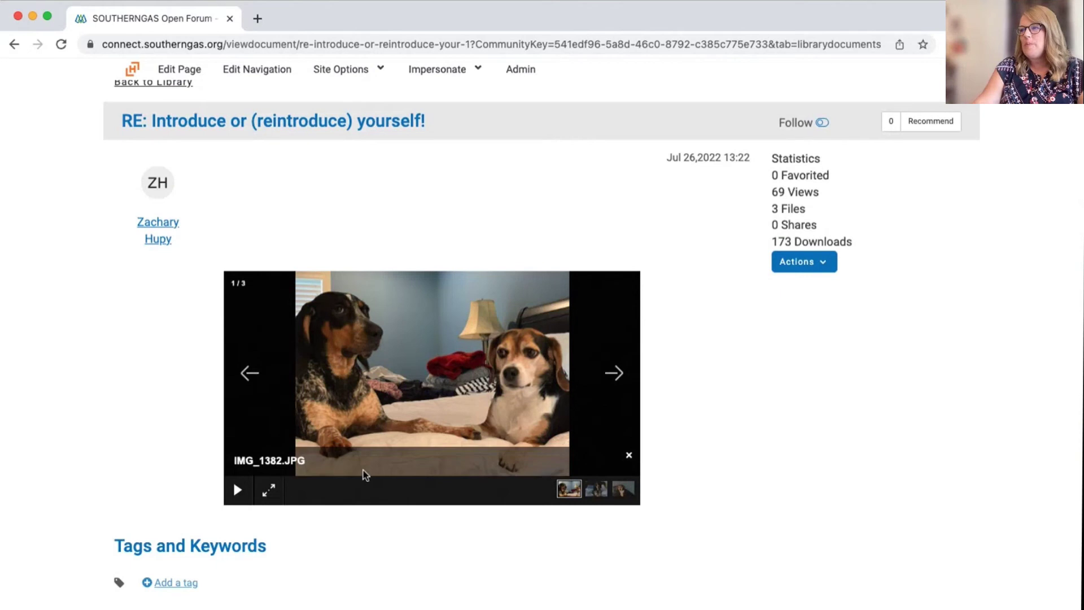
{"action": "left_click", "coordinate": [616, 374]}
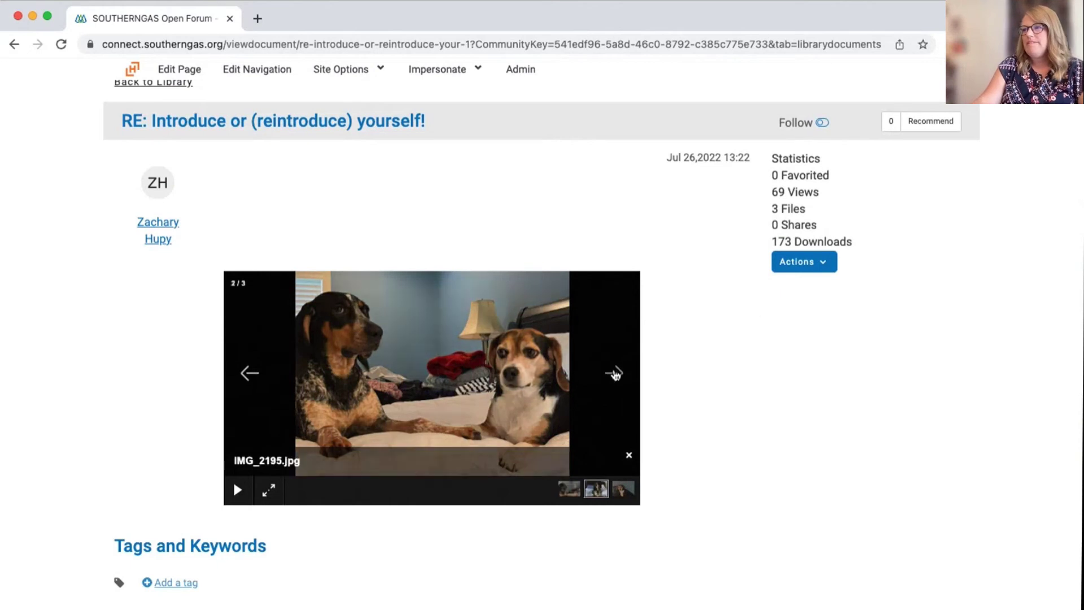
{"action": "left_click", "coordinate": [616, 374]}
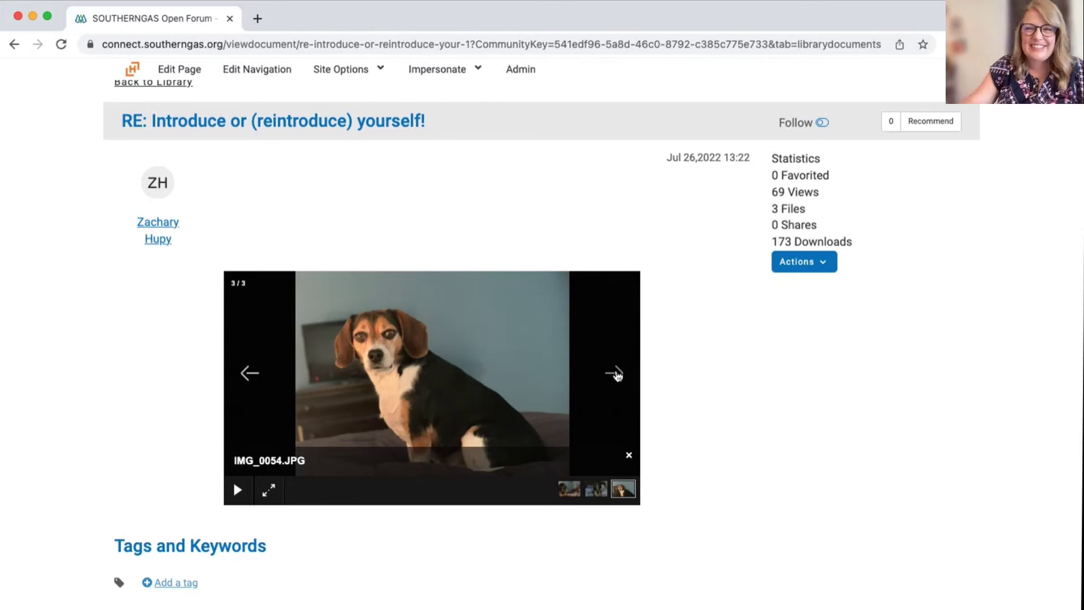
{"action": "scroll", "coordinate": [605, 220], "scroll_direction": "up", "scroll_amount": 5}
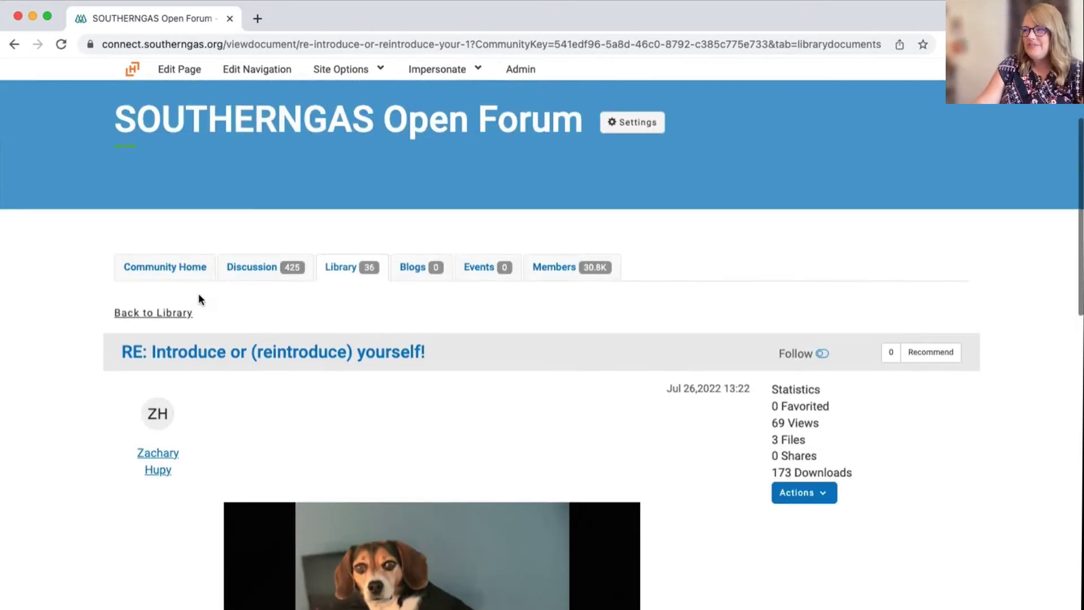
Step: Open the forum's Members directory, look over its search fields and entries, and return to Community Home
{"action": "left_click", "coordinate": [555, 269]}
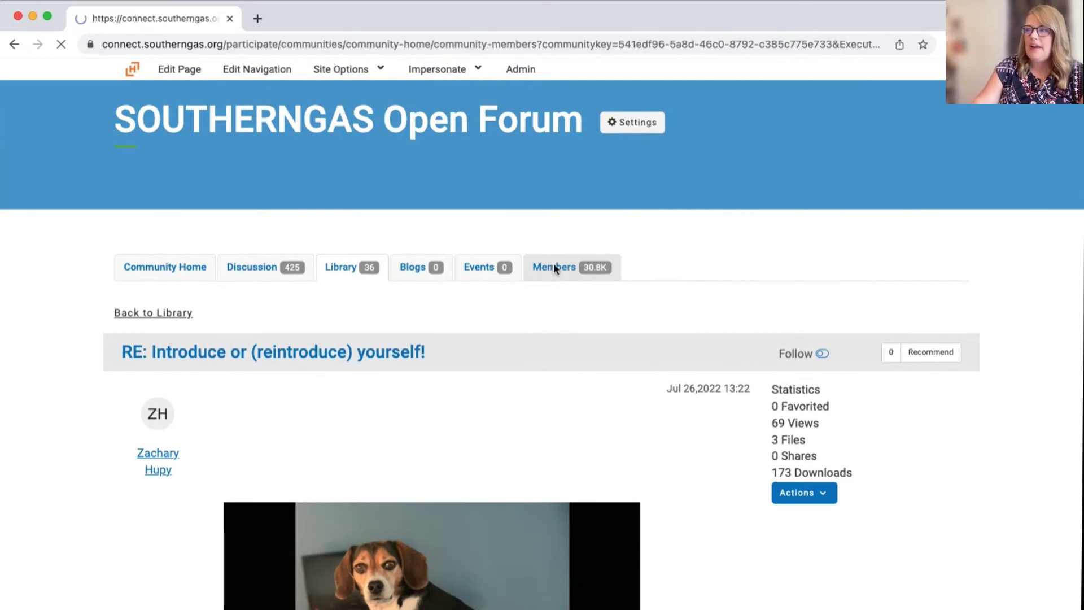
{"action": "scroll", "coordinate": [516, 315], "scroll_direction": "down", "scroll_amount": 6}
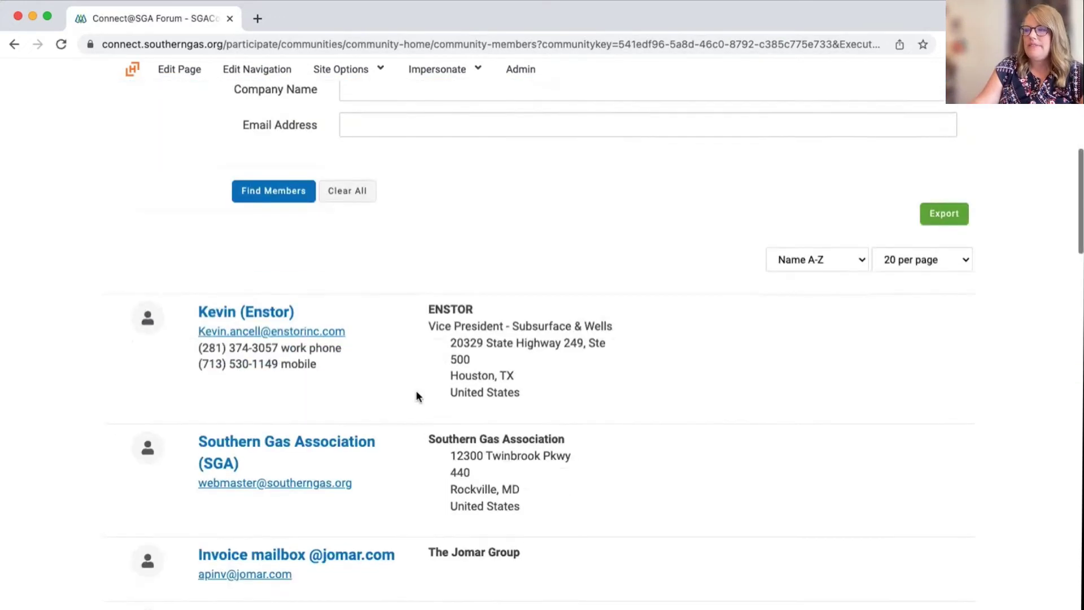
{"action": "scroll", "coordinate": [415, 391], "scroll_direction": "up", "scroll_amount": 6}
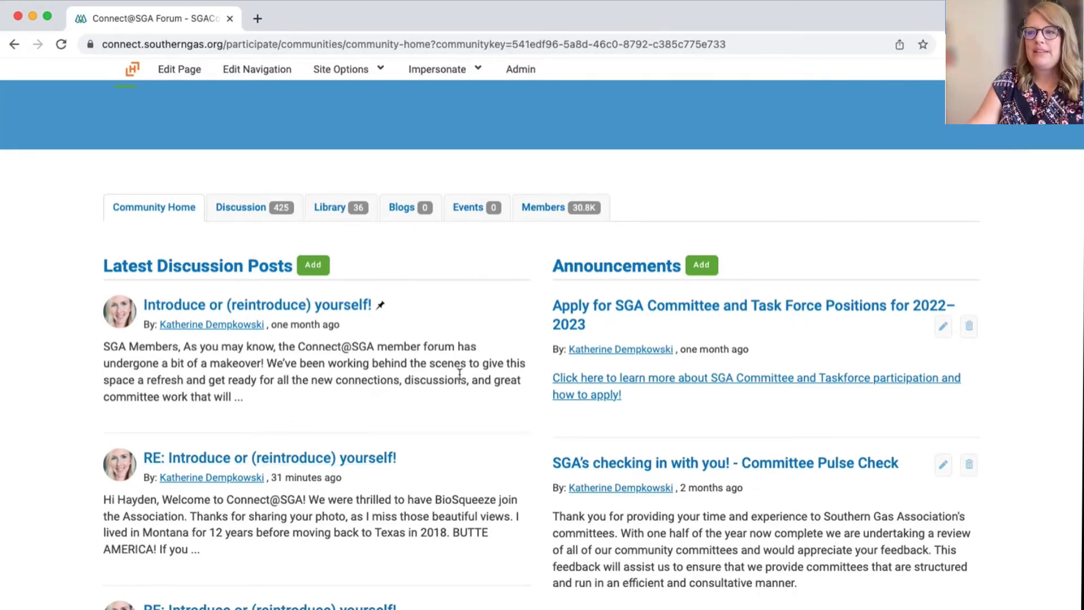
{"action": "scroll", "coordinate": [459, 374], "scroll_direction": "down", "scroll_amount": 2}
{"action": "scroll", "coordinate": [457, 375], "scroll_direction": "up", "scroll_amount": 3}
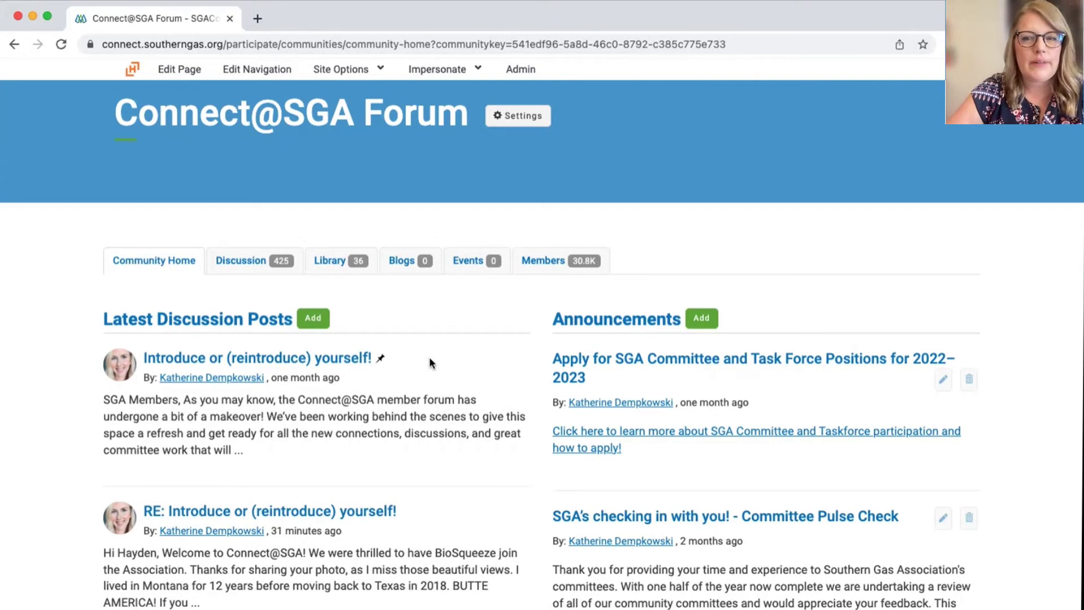
Step: Open the forum's Discussion list and examine its thread subjects, replies, last posts and option for posting a new message
{"action": "left_click", "coordinate": [229, 265]}
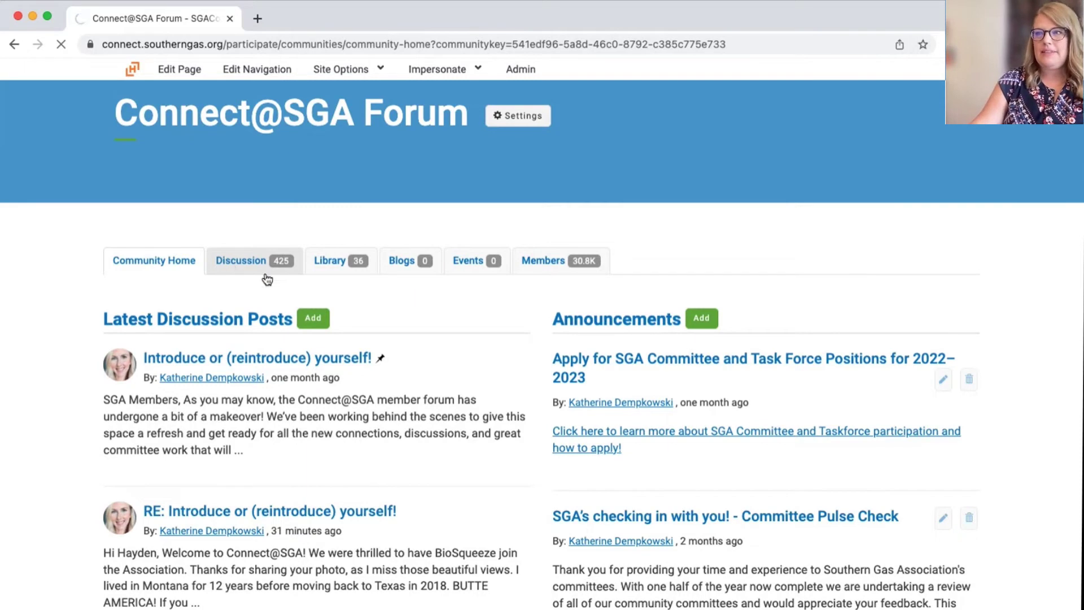
{"action": "left_click", "coordinate": [242, 271]}
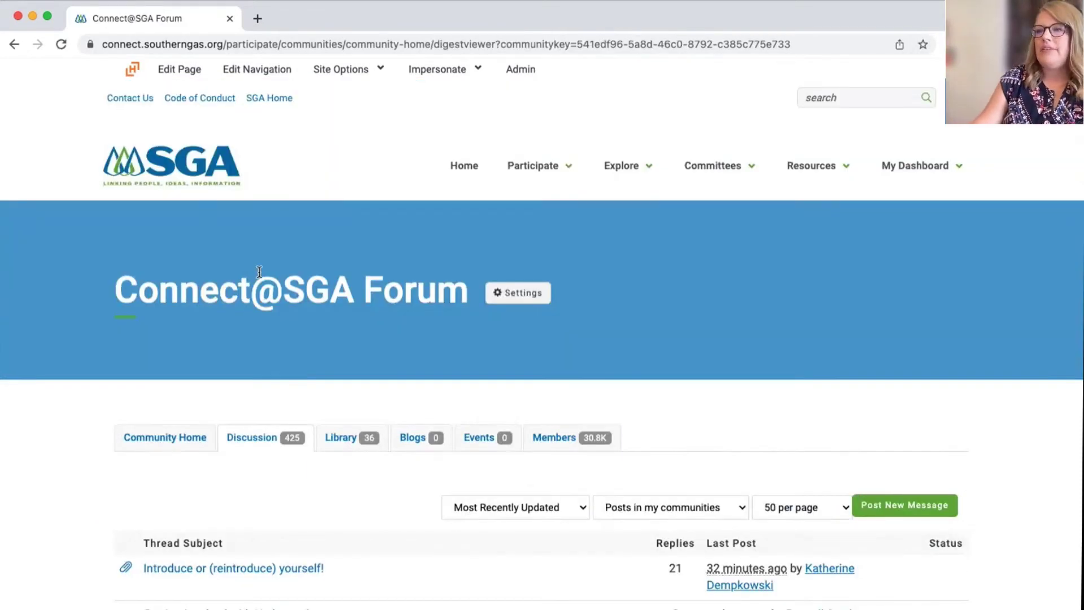
{"action": "scroll", "coordinate": [274, 331], "scroll_direction": "down", "scroll_amount": 6}
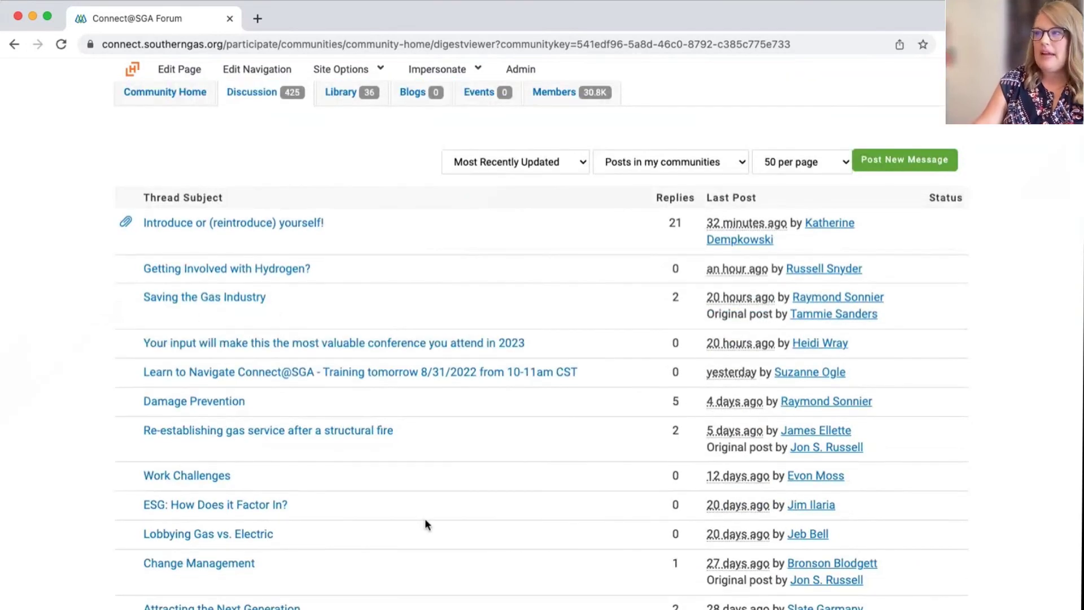
{"action": "scroll", "coordinate": [270, 416], "scroll_direction": "down", "scroll_amount": 2}
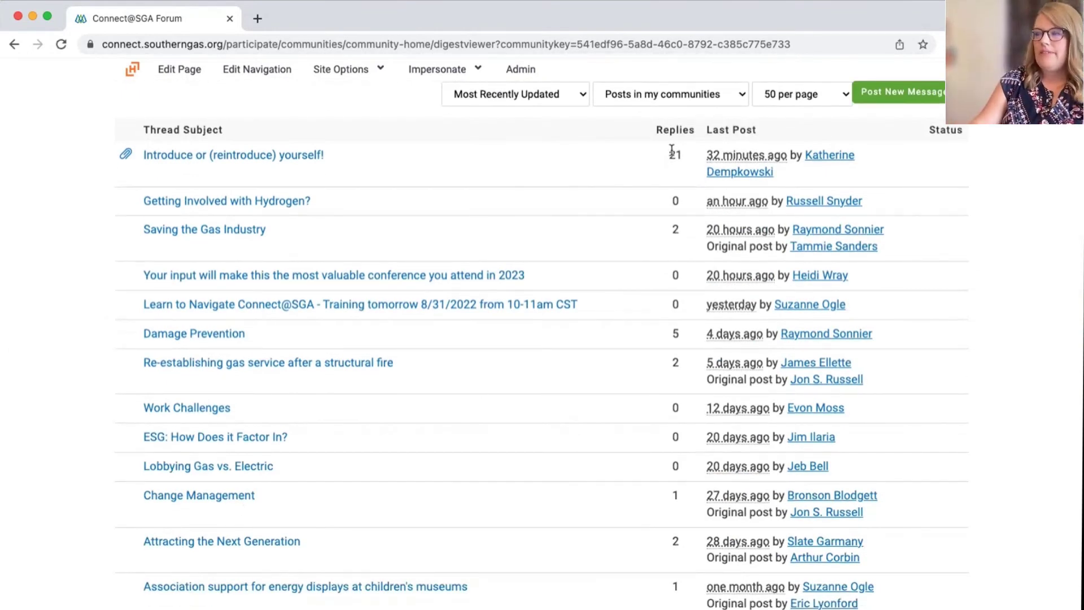
{"action": "scroll", "coordinate": [669, 546], "scroll_direction": "down", "scroll_amount": 3}
{"action": "scroll", "coordinate": [668, 544], "scroll_direction": "down", "scroll_amount": 3}
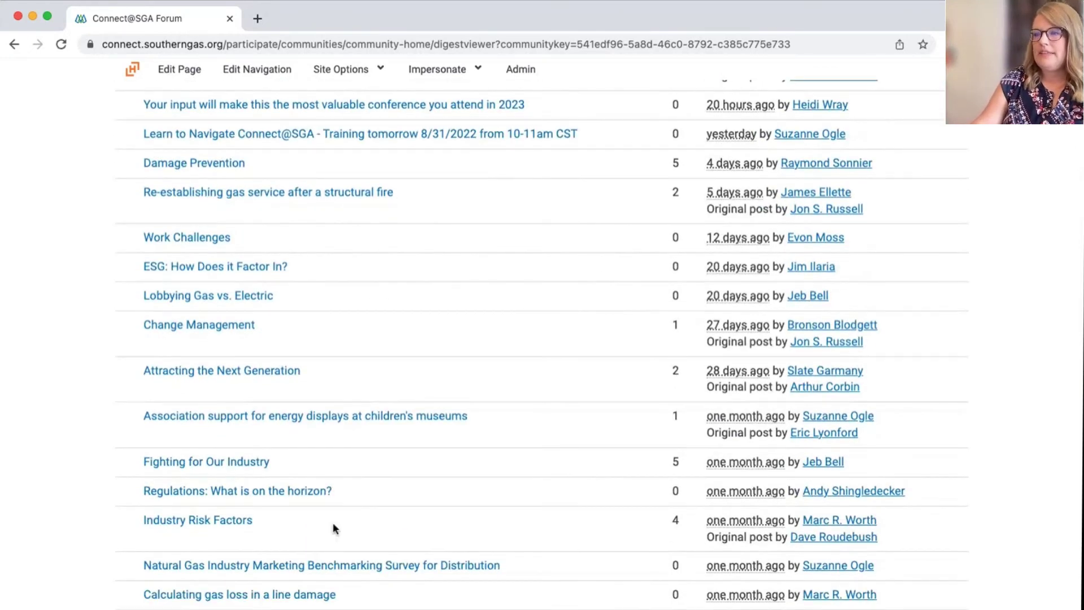
{"action": "scroll", "coordinate": [351, 443], "scroll_direction": "up", "scroll_amount": 3}
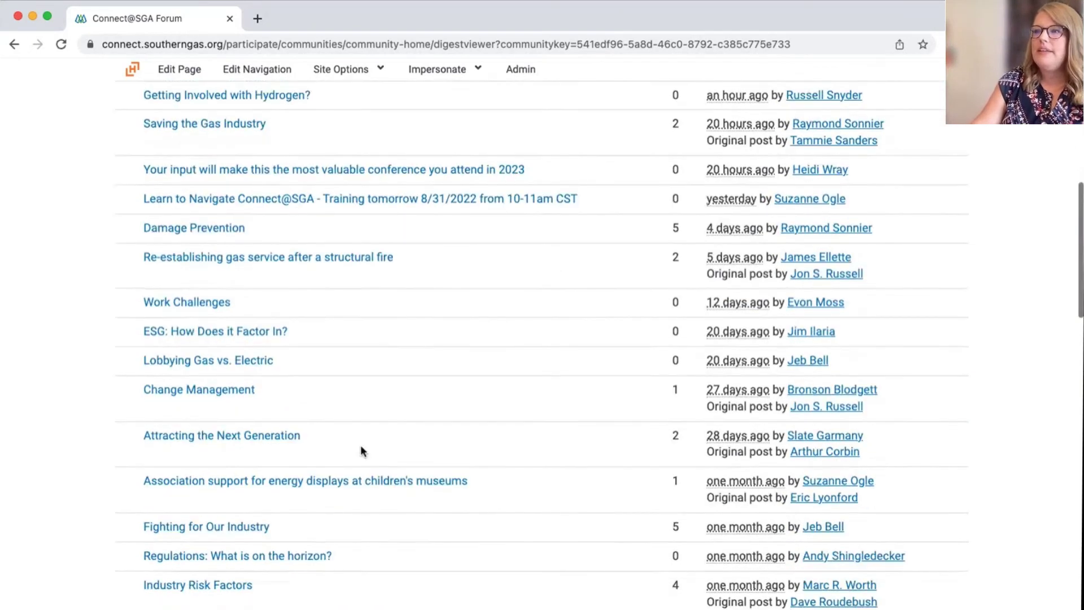
{"action": "scroll", "coordinate": [376, 435], "scroll_direction": "up", "scroll_amount": 2}
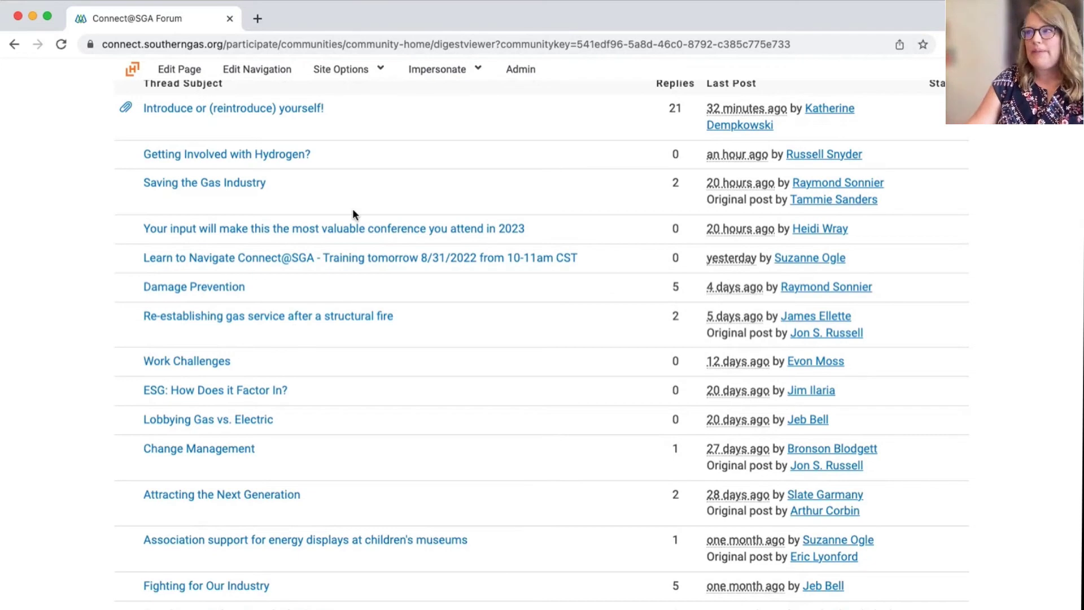
{"action": "scroll", "coordinate": [362, 213], "scroll_direction": "up", "scroll_amount": 4}
{"action": "scroll", "coordinate": [376, 232], "scroll_direction": "up", "scroll_amount": 1}
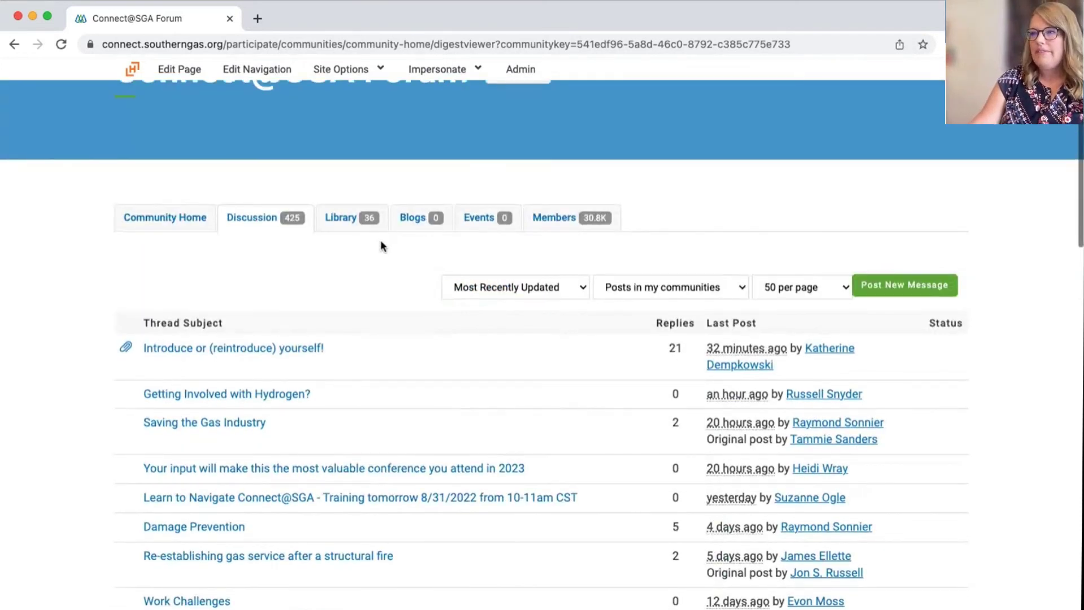
{"action": "scroll", "coordinate": [380, 247], "scroll_direction": "up", "scroll_amount": 2}
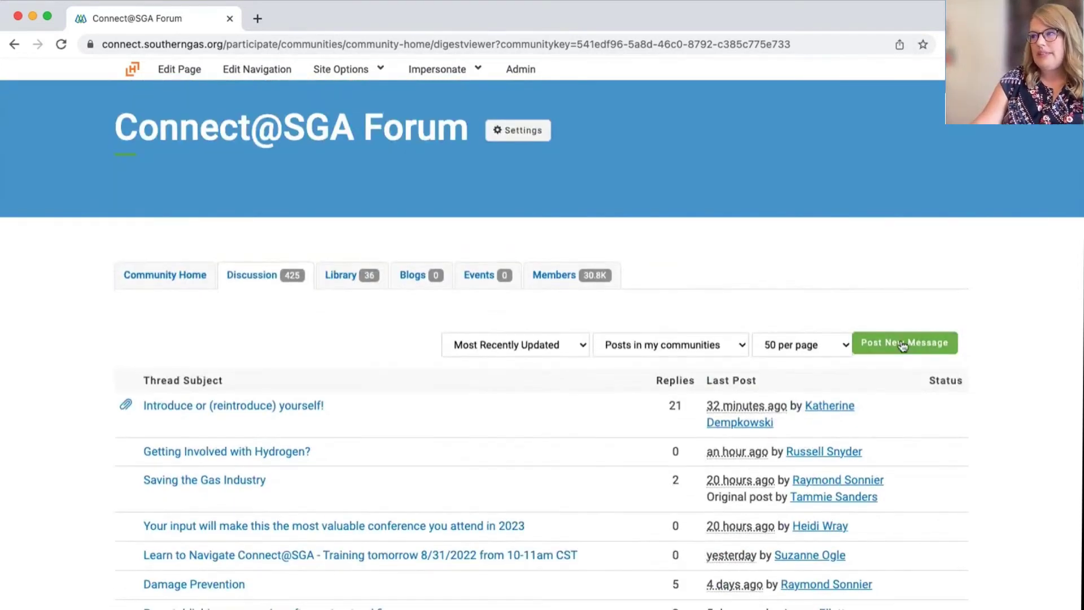
Step: Open the Start a Discussion form and review its community, cross-post, subject, message, signature, attachment and posting options
{"action": "scroll", "coordinate": [899, 344], "scroll_direction": "up", "scroll_amount": 6}
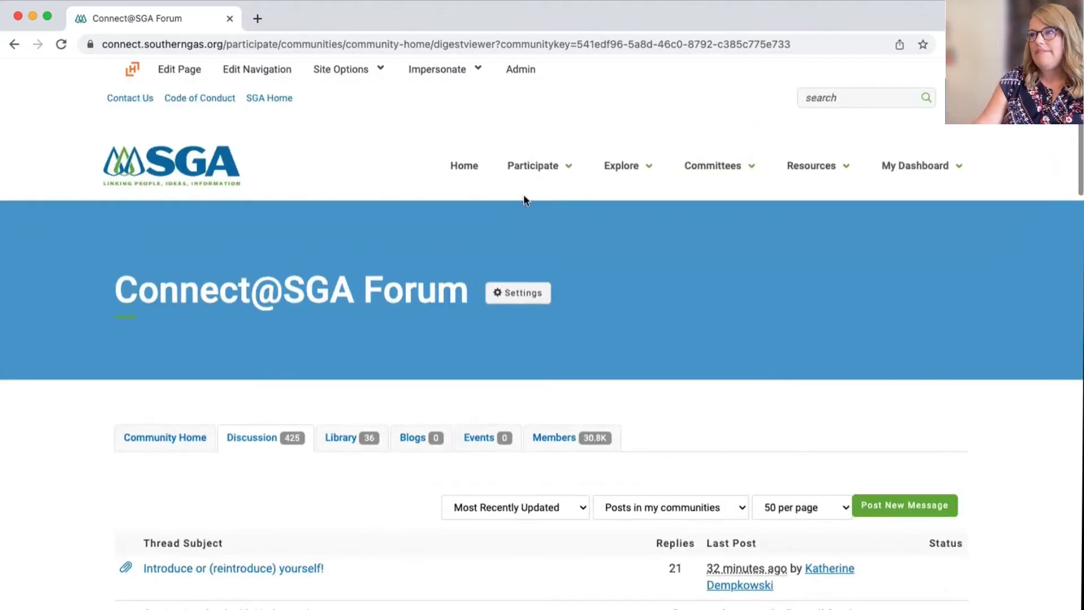
{"action": "mouse_move", "coordinate": [554, 171]}
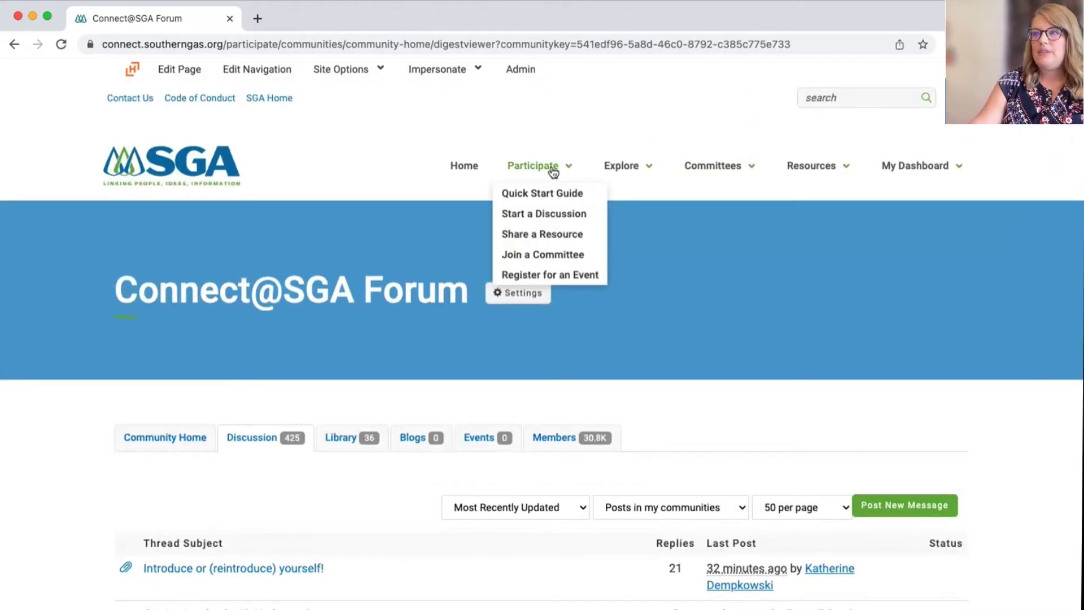
{"action": "left_click", "coordinate": [539, 217]}
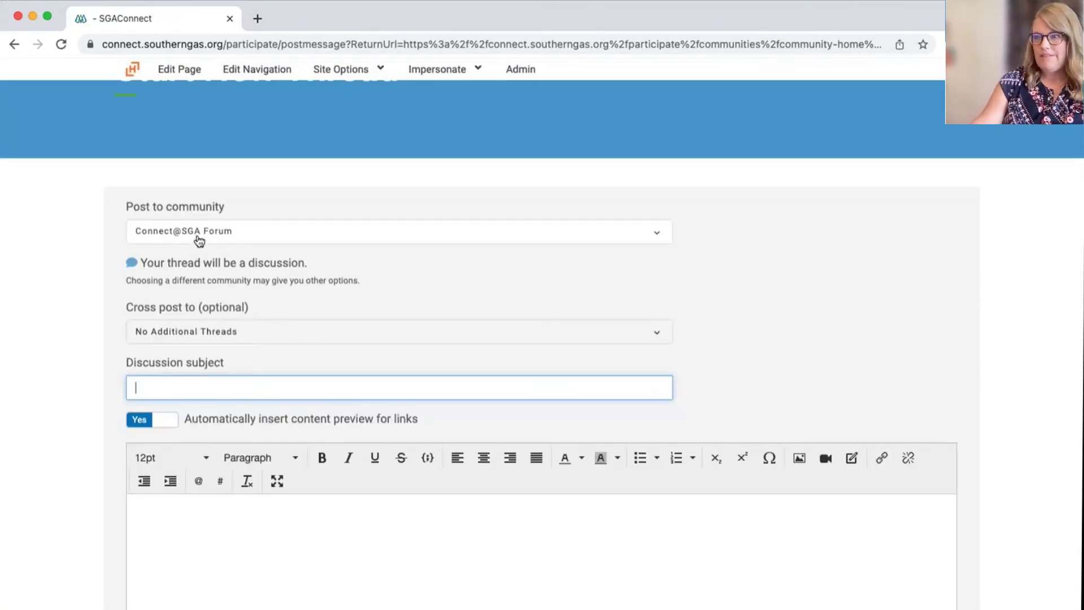
{"action": "scroll", "coordinate": [173, 350], "scroll_direction": "down", "scroll_amount": 2}
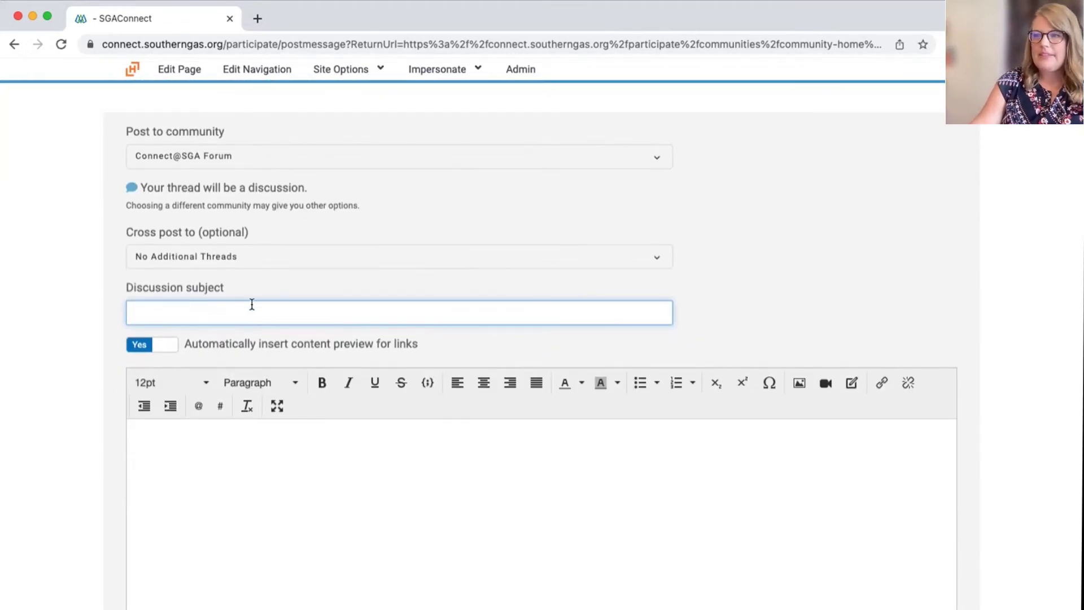
{"action": "left_click", "coordinate": [212, 548]}
{"action": "scroll", "coordinate": [211, 548], "scroll_direction": "down", "scroll_amount": 4}
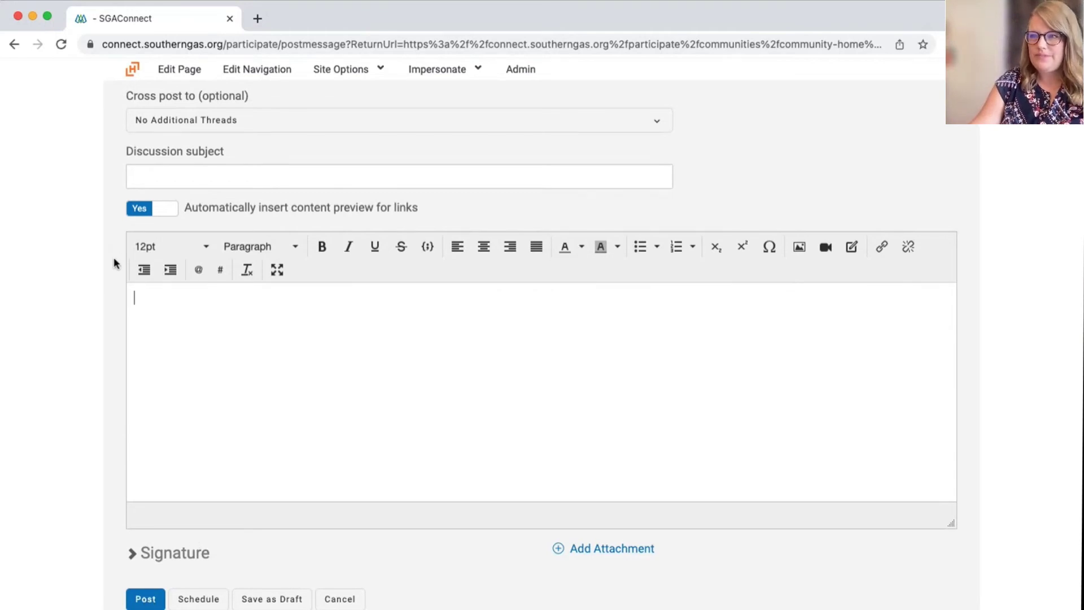
{"action": "scroll", "coordinate": [370, 236], "scroll_direction": "up", "scroll_amount": 8}
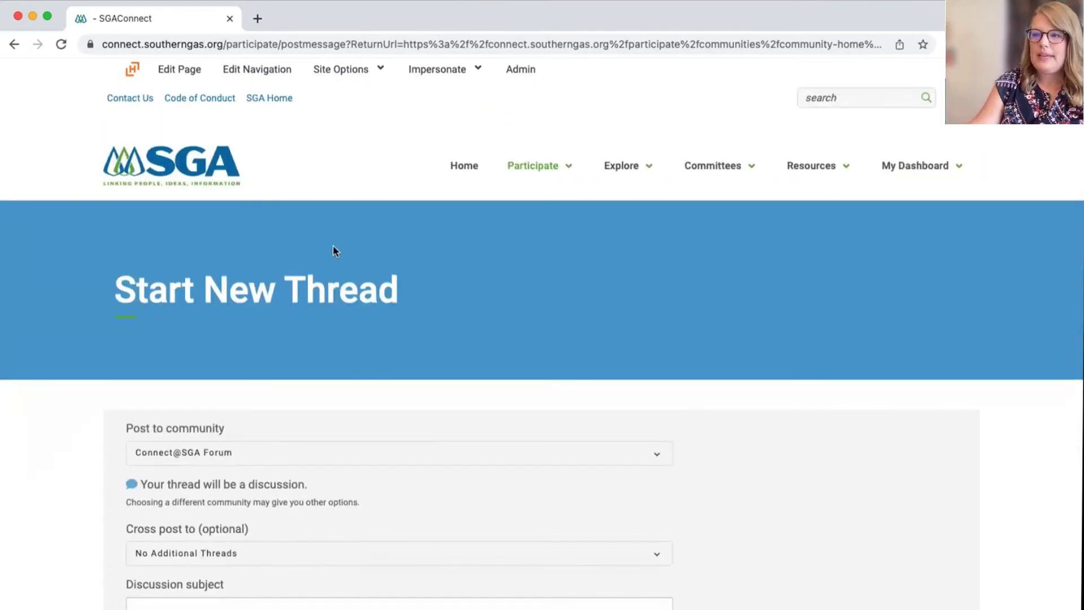
Step: Open the Share a Resource form and review its title, library, description, entry type, owner and custom thumbnail fields
{"action": "left_click", "coordinate": [534, 166]}
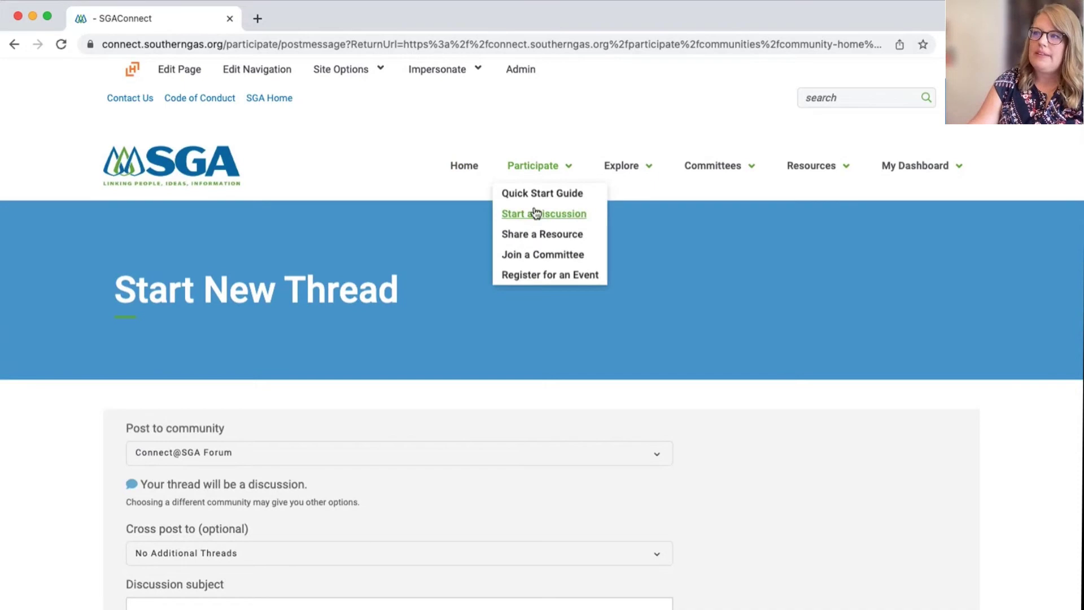
{"action": "left_click", "coordinate": [534, 234]}
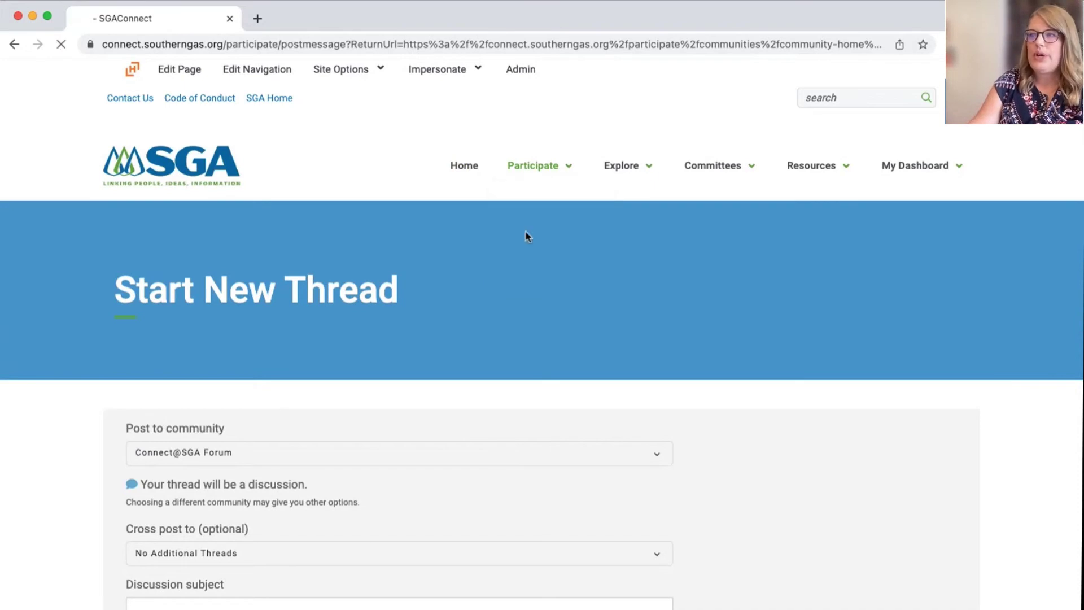
{"action": "scroll", "coordinate": [410, 461], "scroll_direction": "down", "scroll_amount": 3}
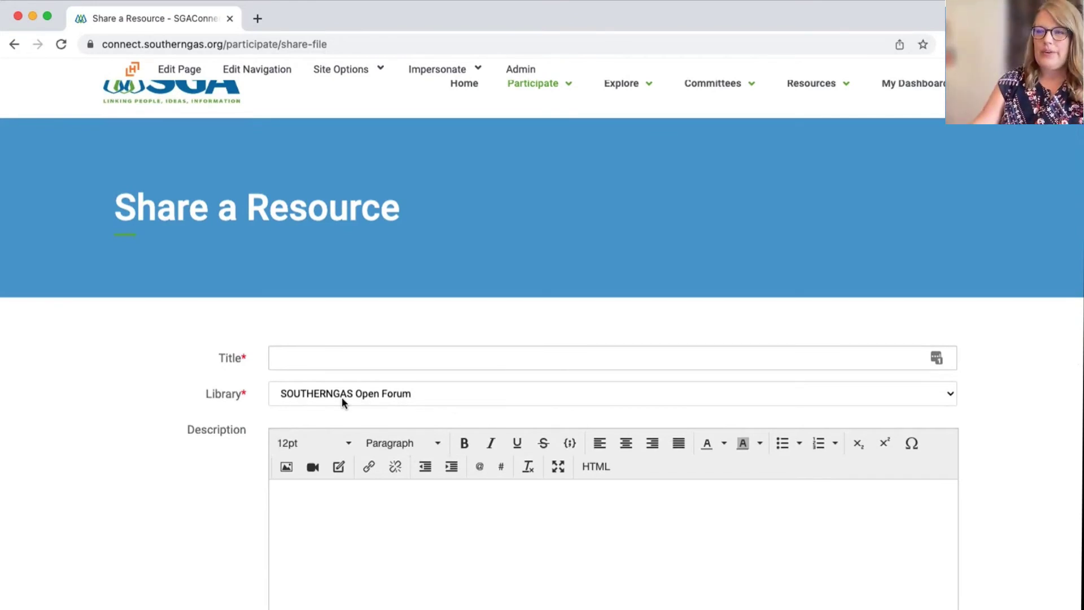
{"action": "scroll", "coordinate": [438, 502], "scroll_direction": "down", "scroll_amount": 3}
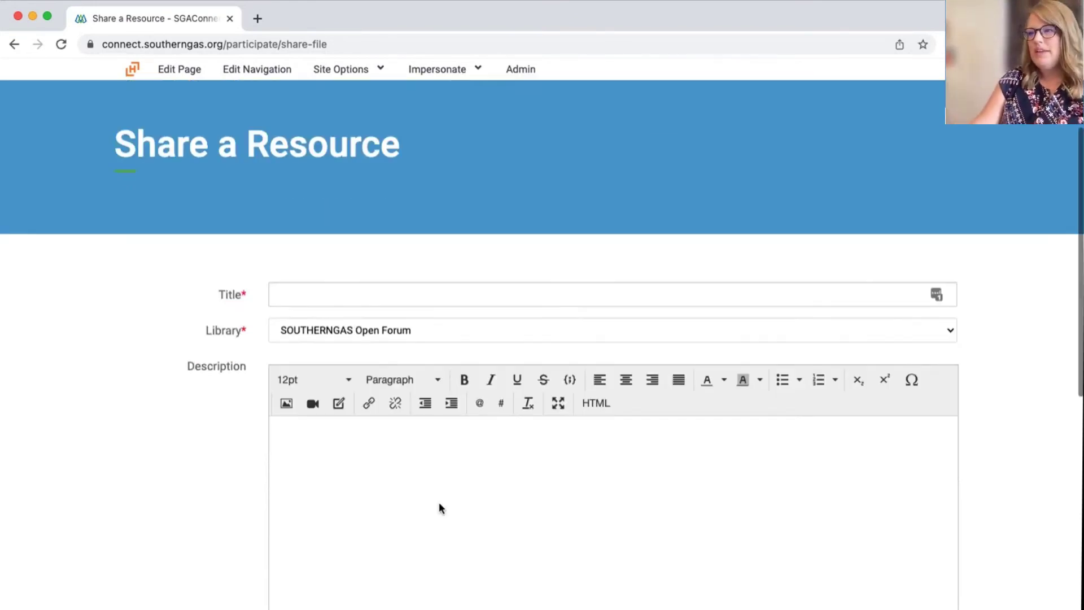
{"action": "scroll", "coordinate": [439, 384], "scroll_direction": "down", "scroll_amount": 3}
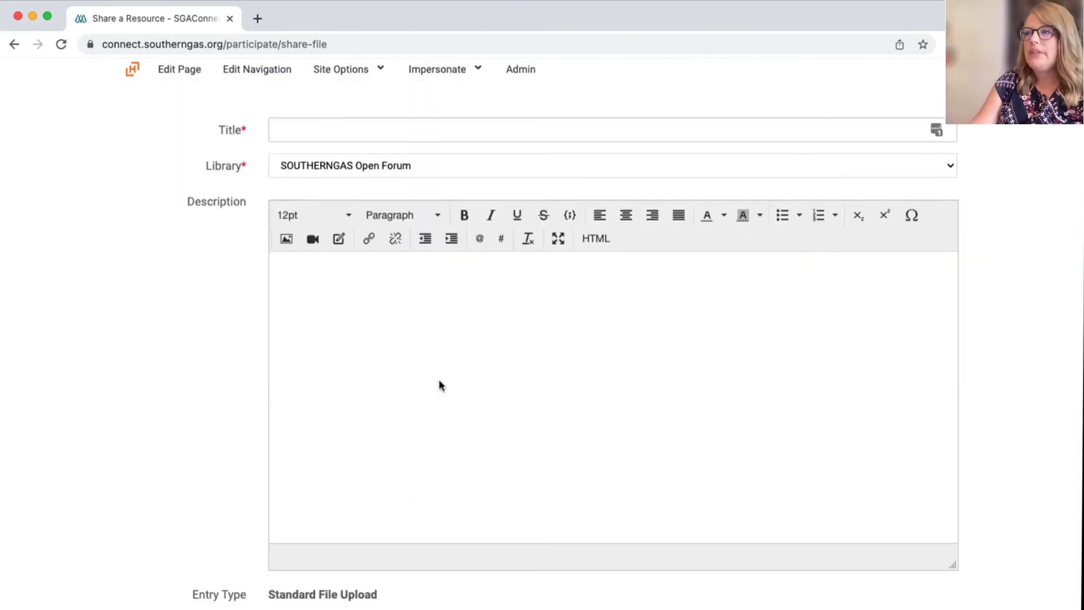
{"action": "scroll", "coordinate": [552, 453], "scroll_direction": "down", "scroll_amount": 4}
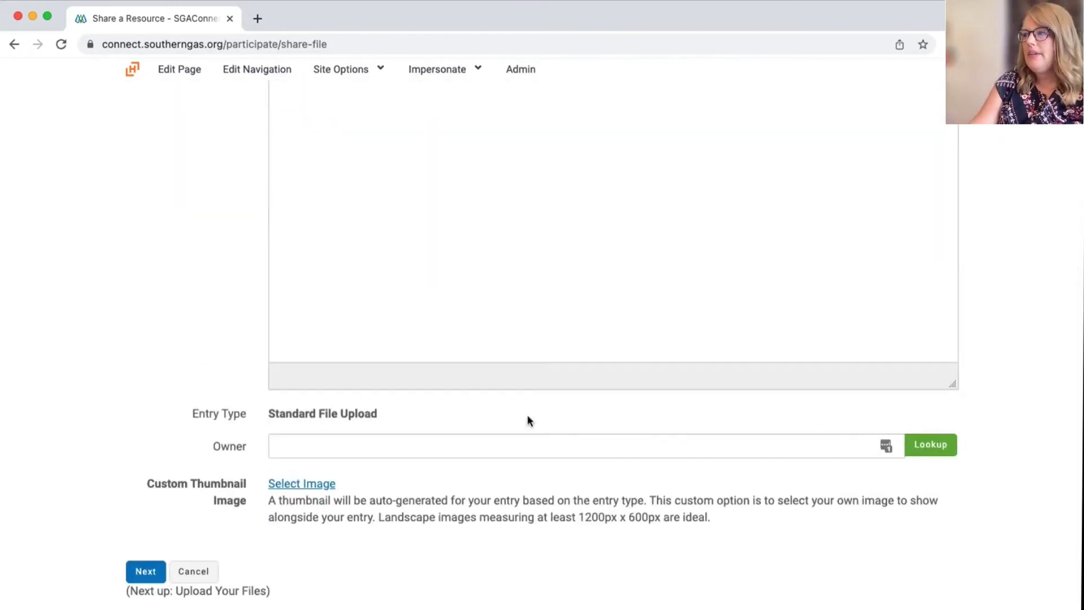
Step: Review the end of the Share a Resource form and try continuing to the file upload stage
{"action": "scroll", "coordinate": [419, 423], "scroll_direction": "up", "scroll_amount": 1}
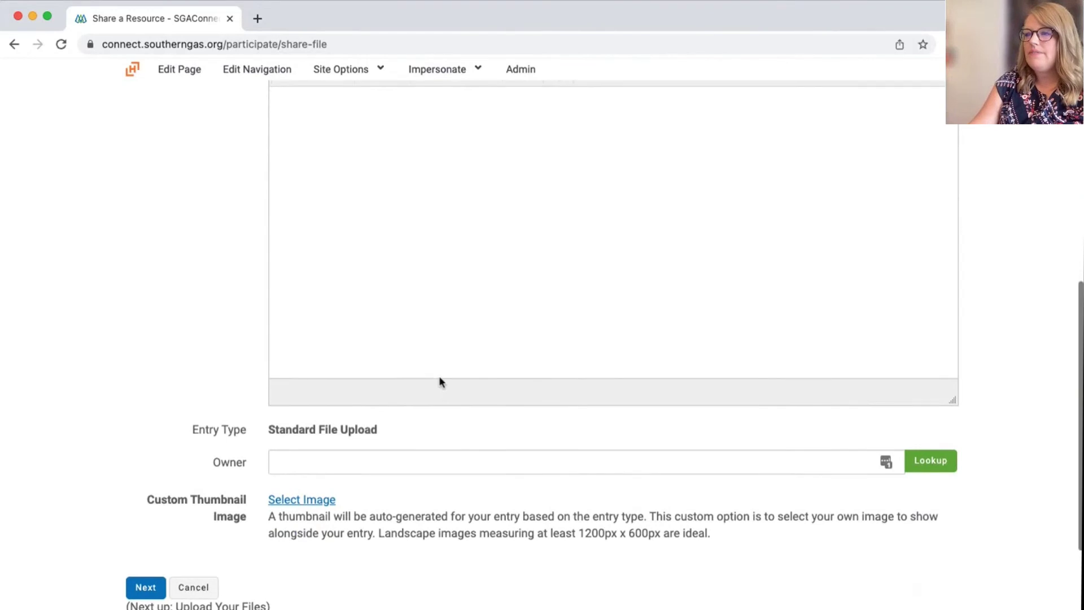
{"action": "scroll", "coordinate": [208, 573], "scroll_direction": "down", "scroll_amount": 1}
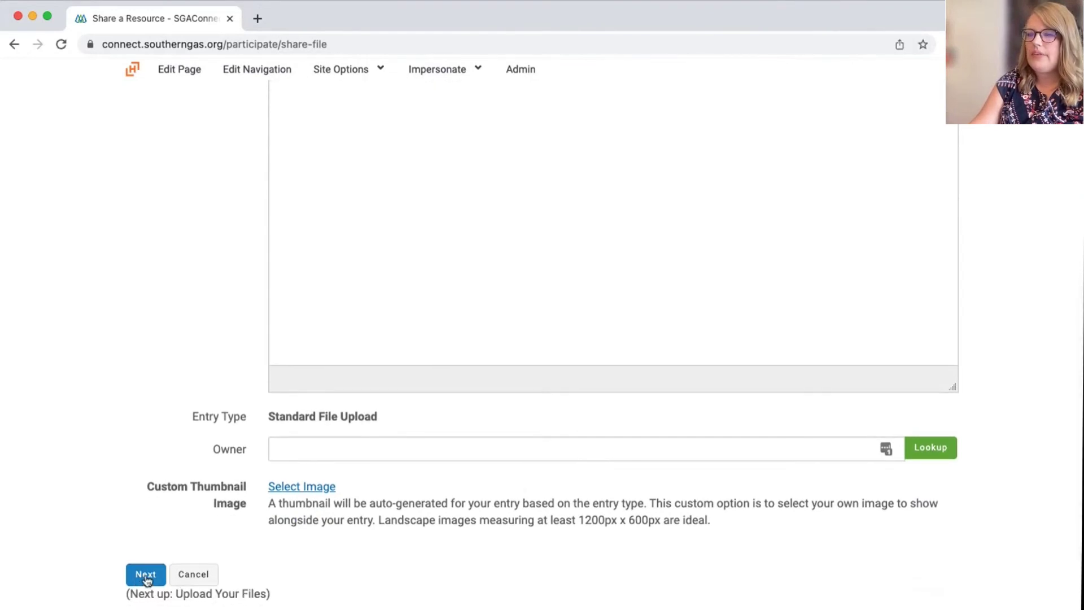
{"action": "left_click", "coordinate": [146, 575]}
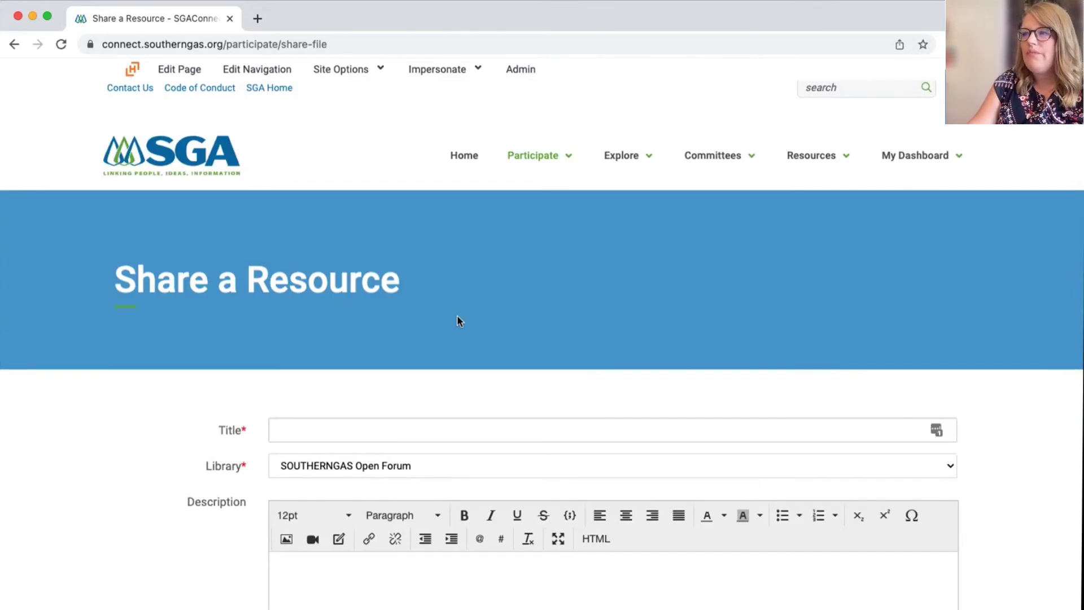
Step: Open the Register for an Event page and look over the upcoming events from September through November 2022
{"action": "mouse_move", "coordinate": [541, 157]}
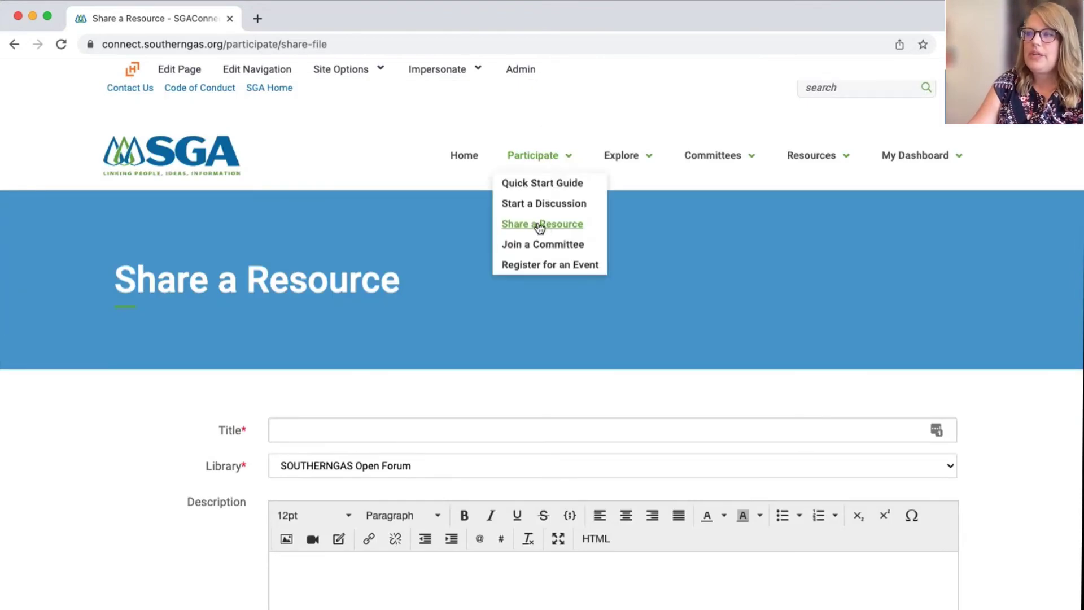
{"action": "left_click", "coordinate": [545, 266]}
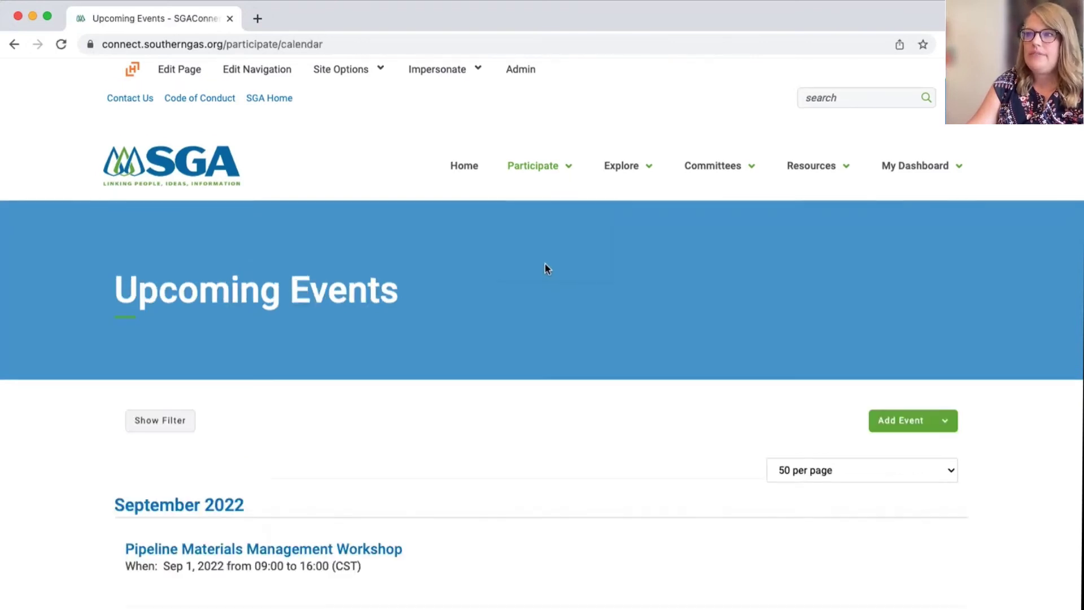
{"action": "scroll", "coordinate": [499, 375], "scroll_direction": "down", "scroll_amount": 5}
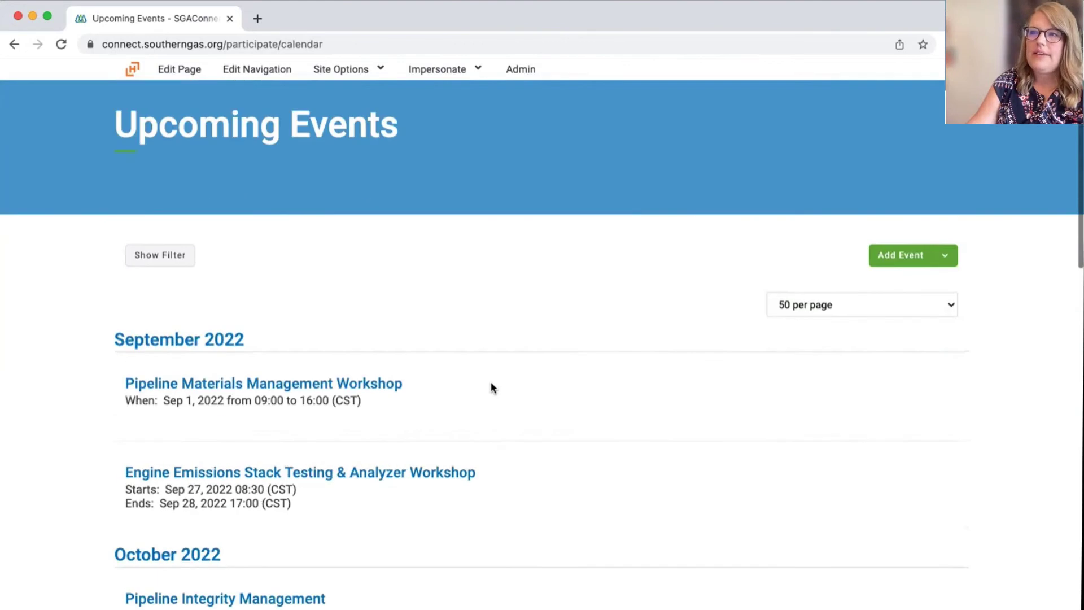
{"action": "scroll", "coordinate": [492, 387], "scroll_direction": "down", "scroll_amount": 5}
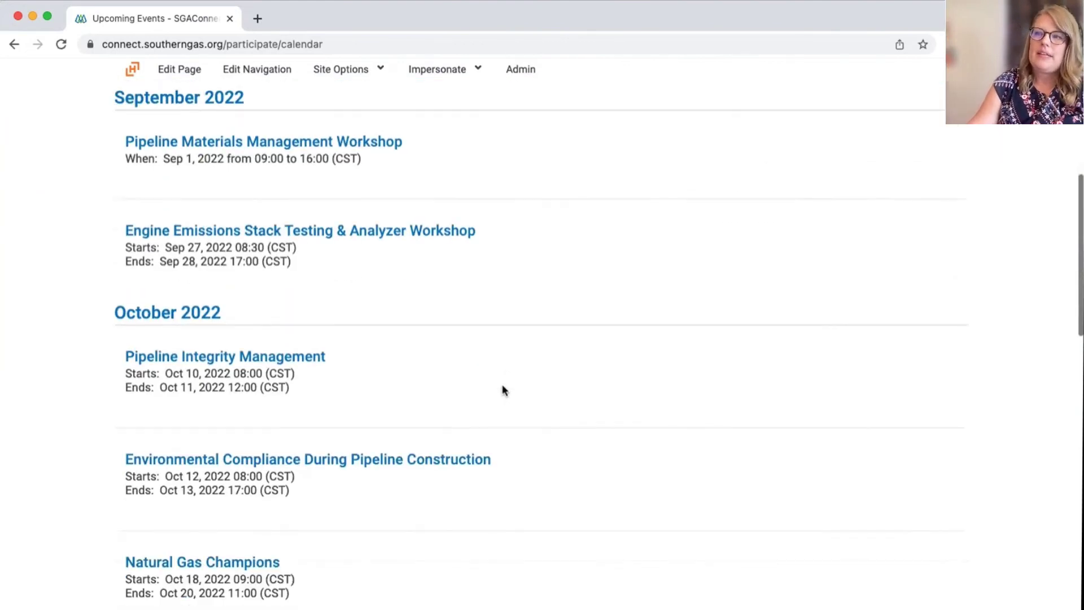
{"action": "scroll", "coordinate": [435, 317], "scroll_direction": "up", "scroll_amount": 2}
{"action": "scroll", "coordinate": [438, 336], "scroll_direction": "down", "scroll_amount": 2}
{"action": "scroll", "coordinate": [446, 354], "scroll_direction": "down", "scroll_amount": 6}
{"action": "scroll", "coordinate": [449, 359], "scroll_direction": "down", "scroll_amount": 1}
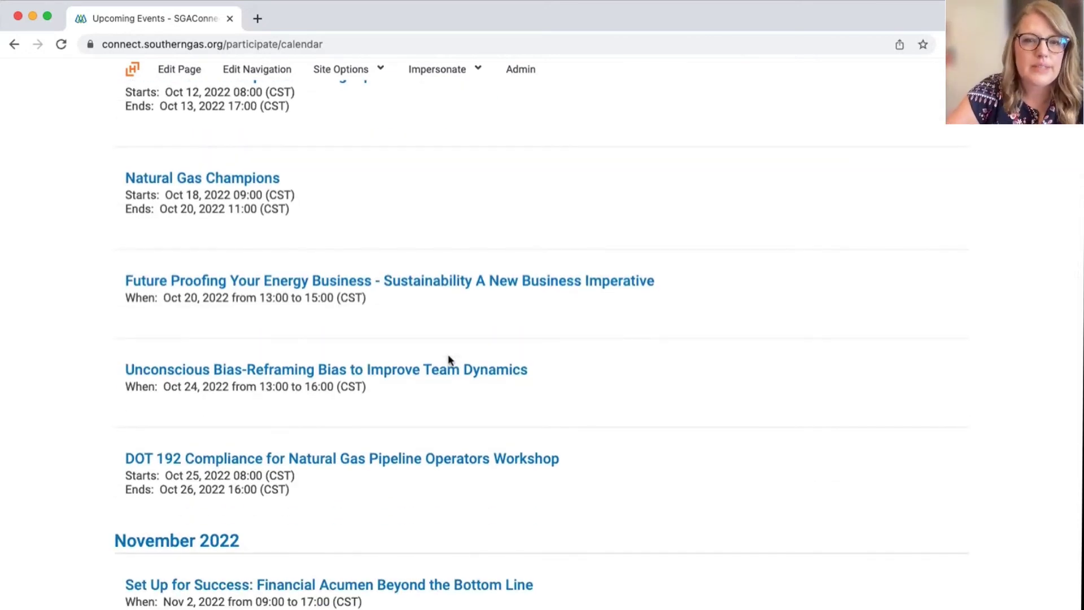
{"action": "scroll", "coordinate": [521, 472], "scroll_direction": "up", "scroll_amount": 14}
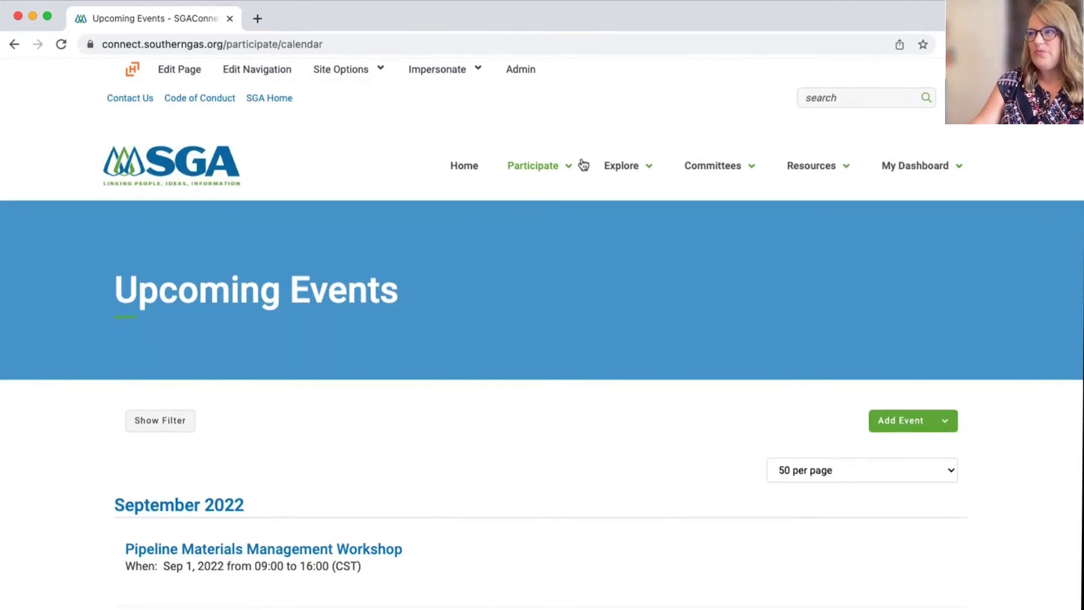
Step: Open the My Committees page and review the listed committee with its thread and member details
{"action": "left_click", "coordinate": [622, 167]}
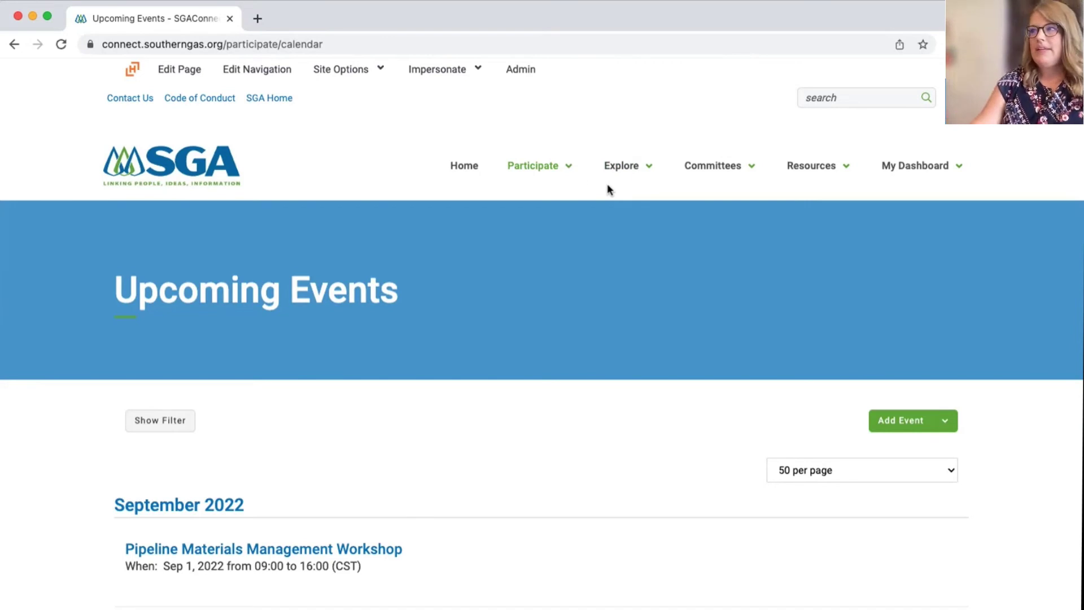
{"action": "left_click", "coordinate": [734, 171]}
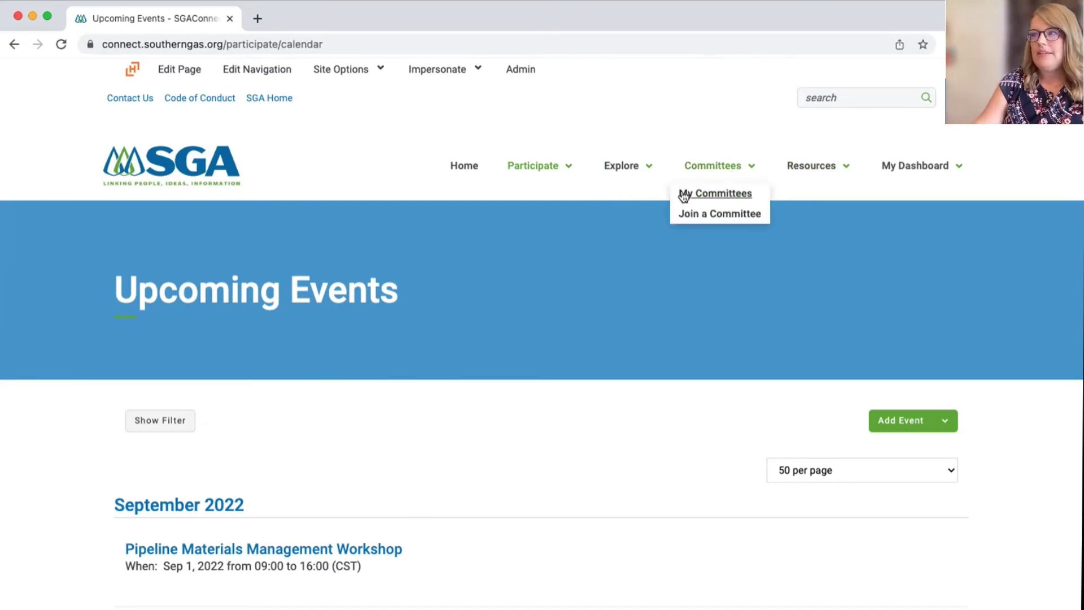
{"action": "left_click", "coordinate": [715, 195]}
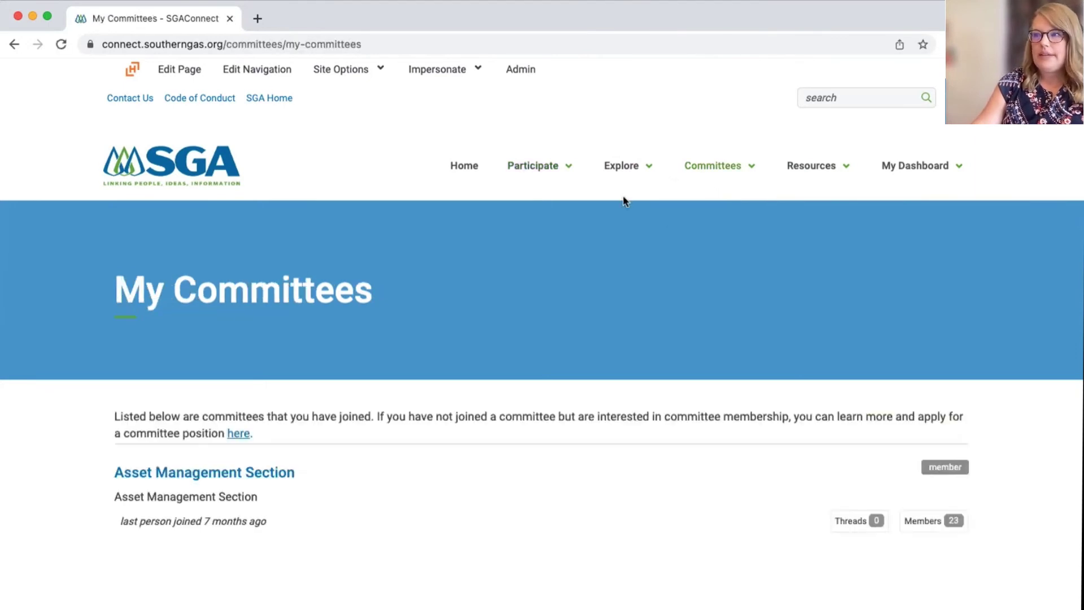
{"action": "scroll", "coordinate": [358, 559], "scroll_direction": "down", "scroll_amount": 3}
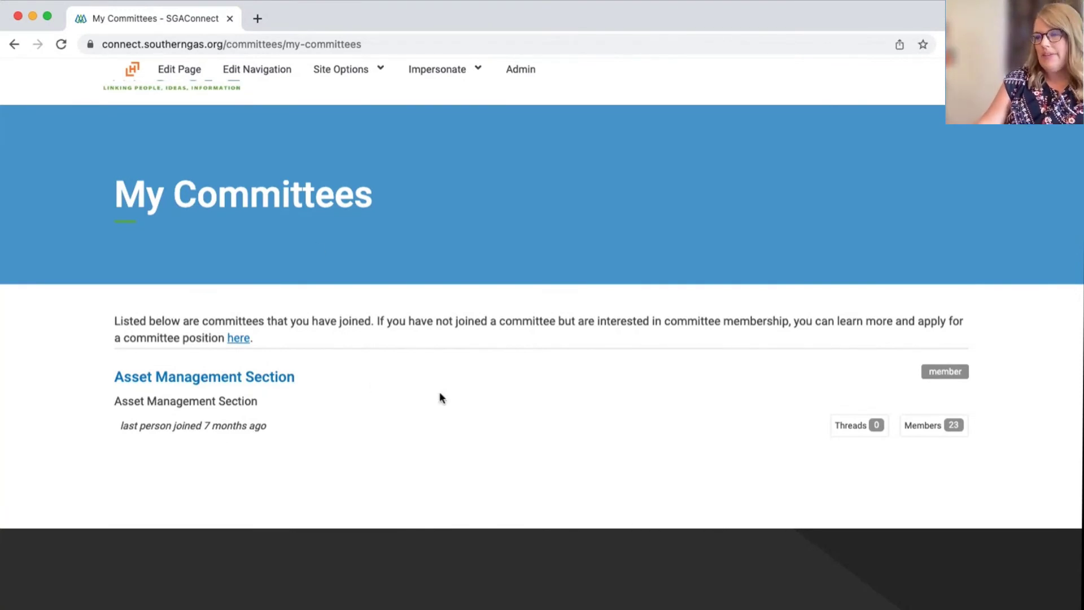
{"action": "scroll", "coordinate": [483, 469], "scroll_direction": "down", "scroll_amount": 1}
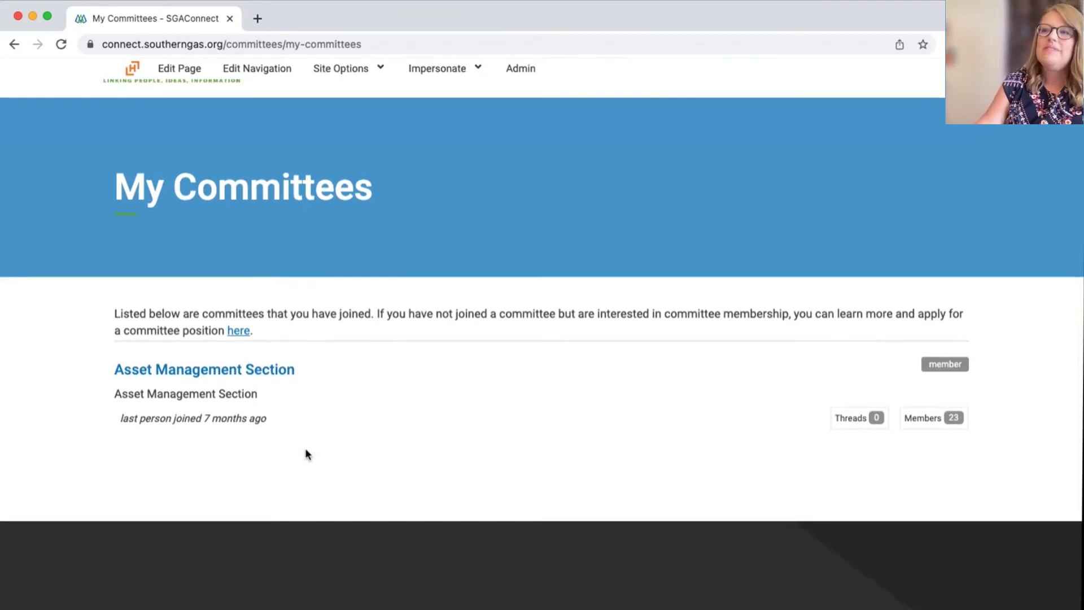
Step: Open the Asset Management Section committee and examine its discussion posts, announcements, shared files and current members
{"action": "left_click", "coordinate": [185, 374]}
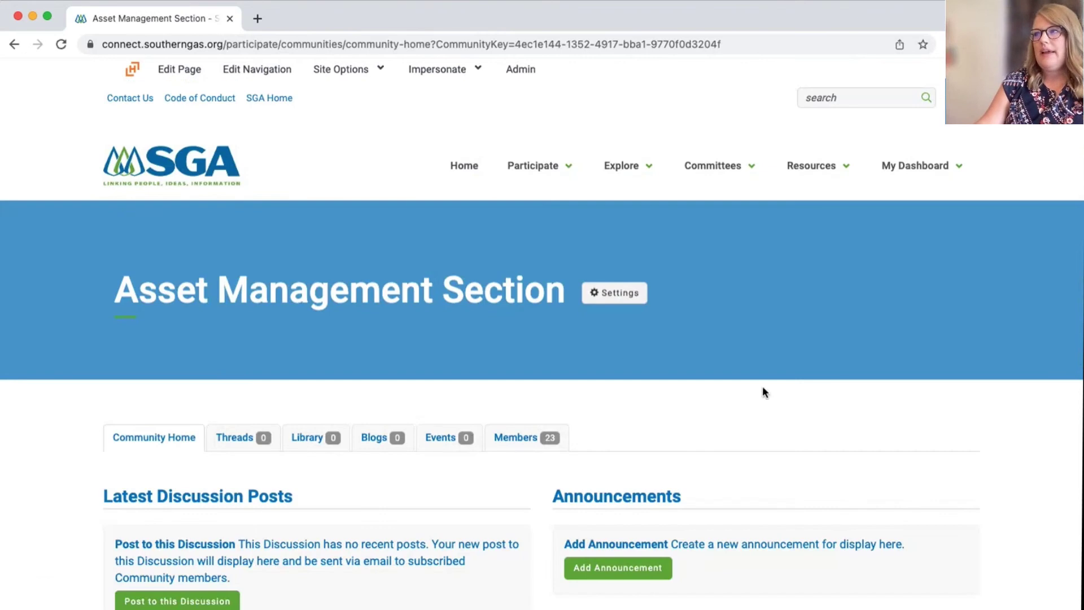
{"action": "scroll", "coordinate": [618, 402], "scroll_direction": "down", "scroll_amount": 5}
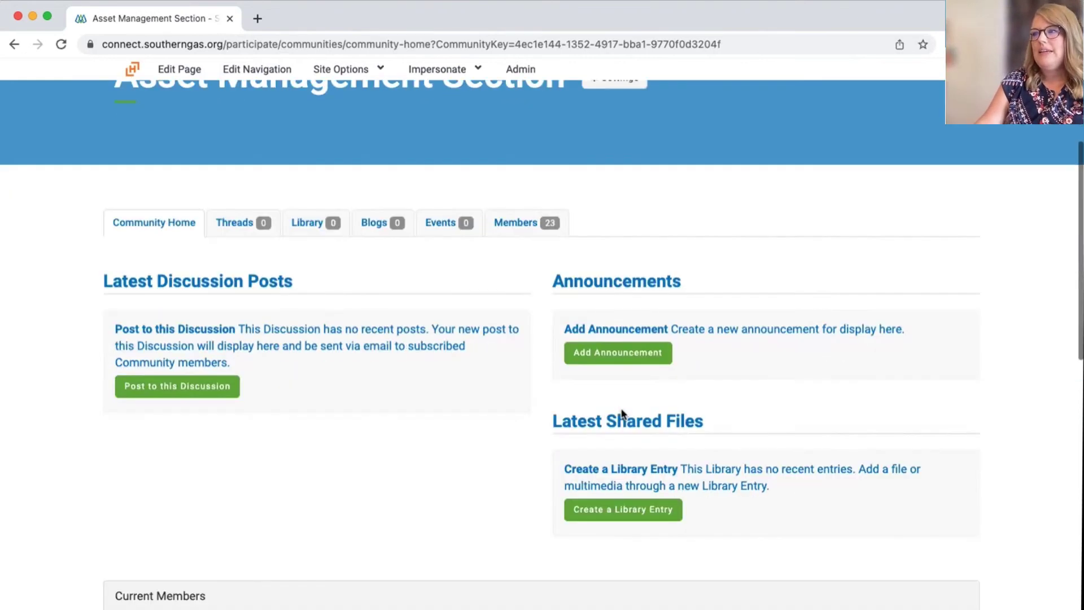
{"action": "scroll", "coordinate": [157, 384], "scroll_direction": "up", "scroll_amount": 2}
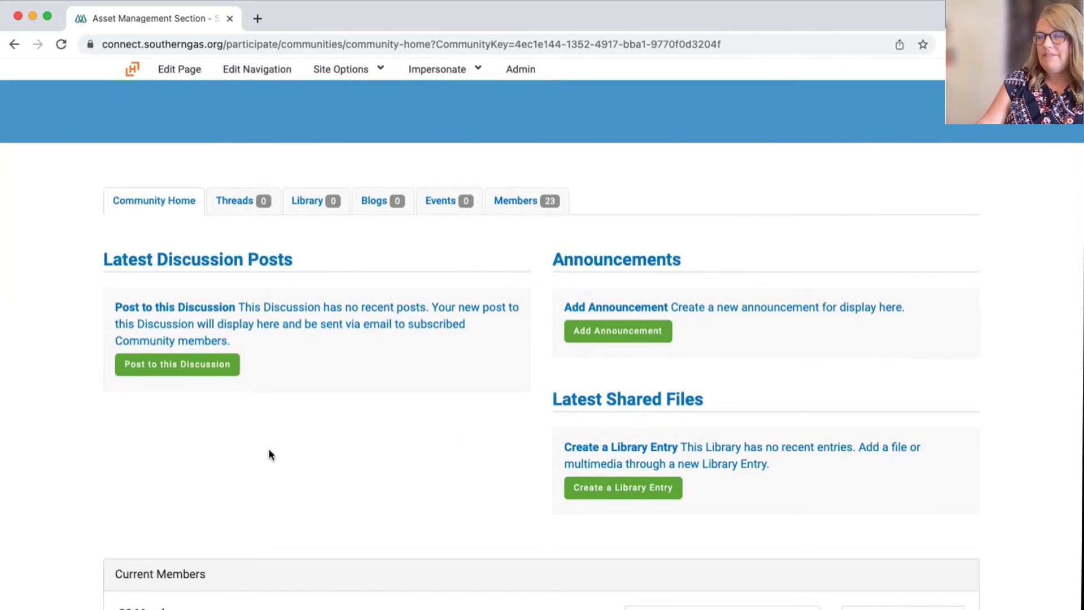
{"action": "scroll", "coordinate": [270, 452], "scroll_direction": "down", "scroll_amount": 1}
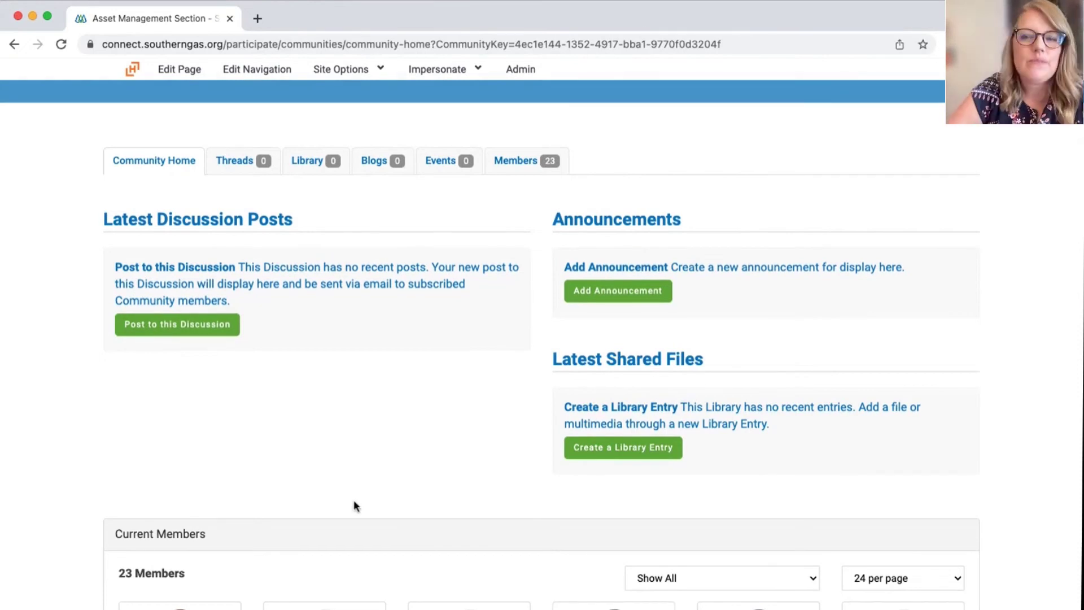
{"action": "scroll", "coordinate": [353, 504], "scroll_direction": "down", "scroll_amount": 5}
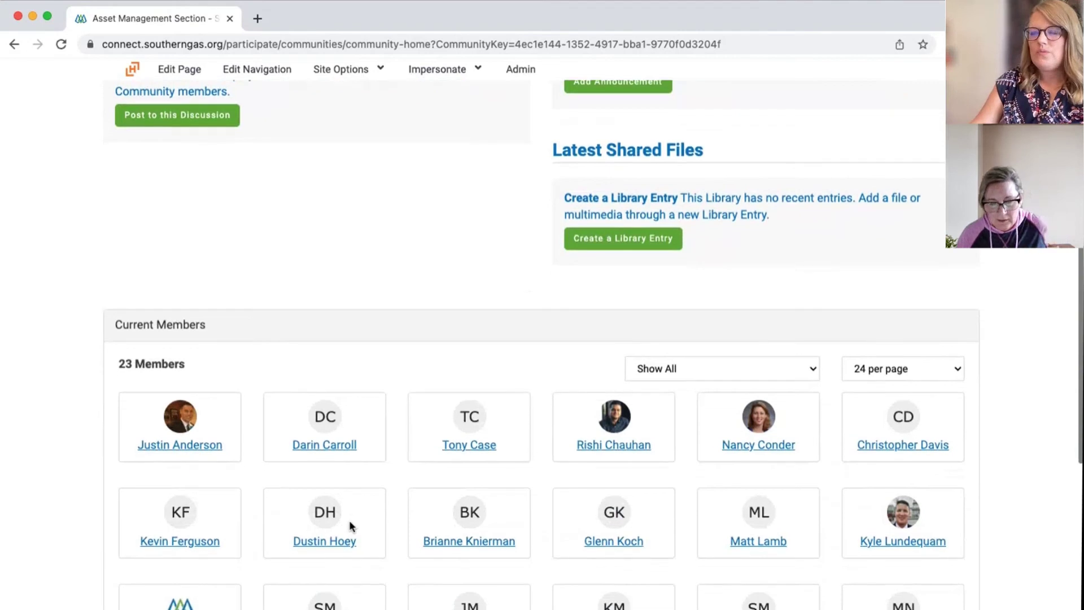
{"action": "scroll", "coordinate": [351, 518], "scroll_direction": "up", "scroll_amount": 5}
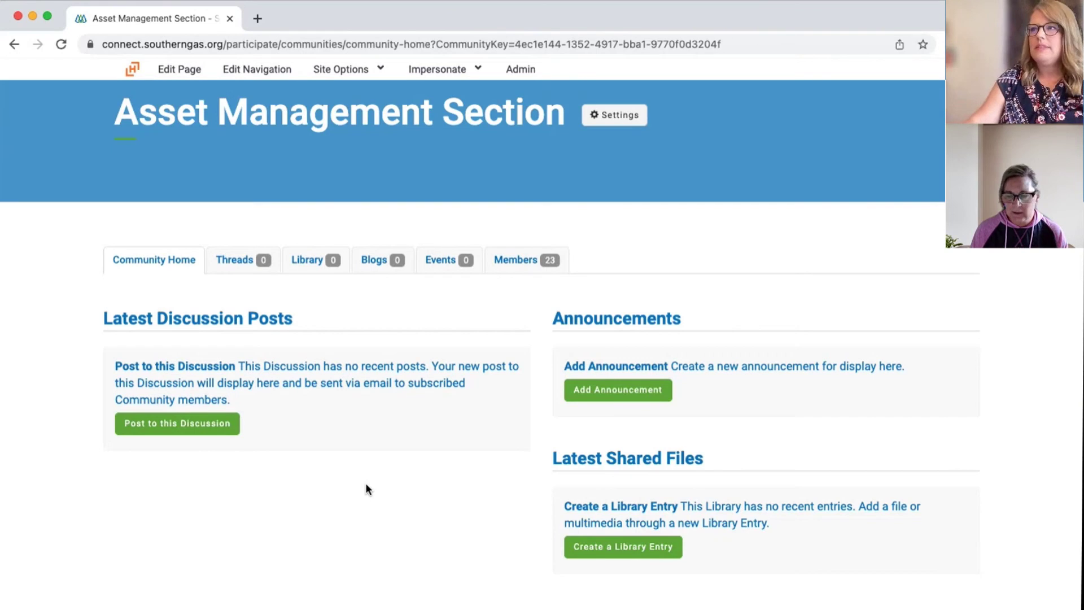
{"action": "scroll", "coordinate": [477, 530], "scroll_direction": "up", "scroll_amount": 2}
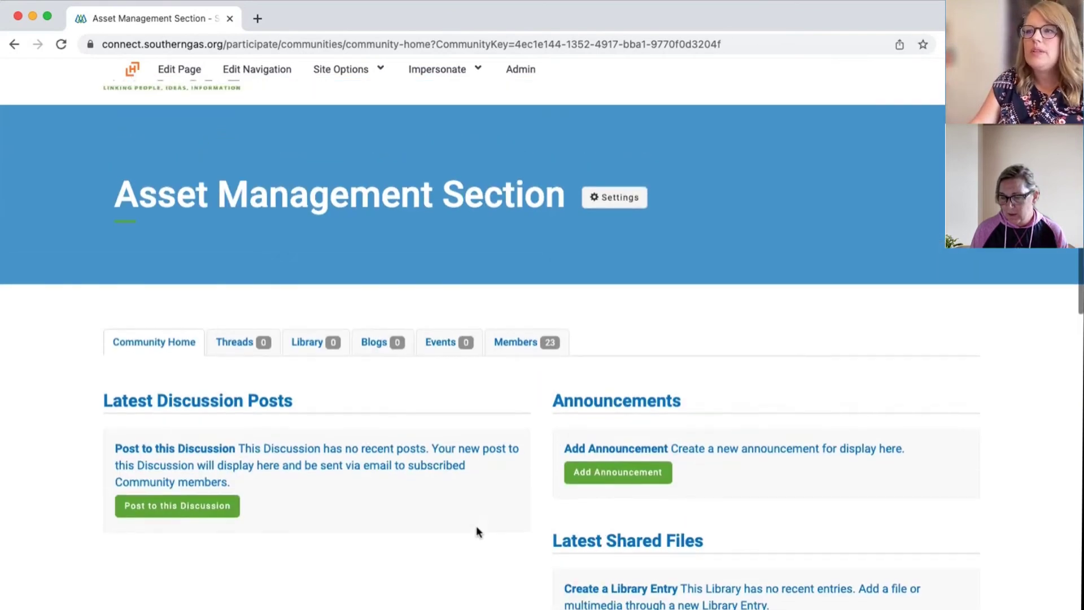
{"action": "scroll", "coordinate": [482, 531], "scroll_direction": "down", "scroll_amount": 1}
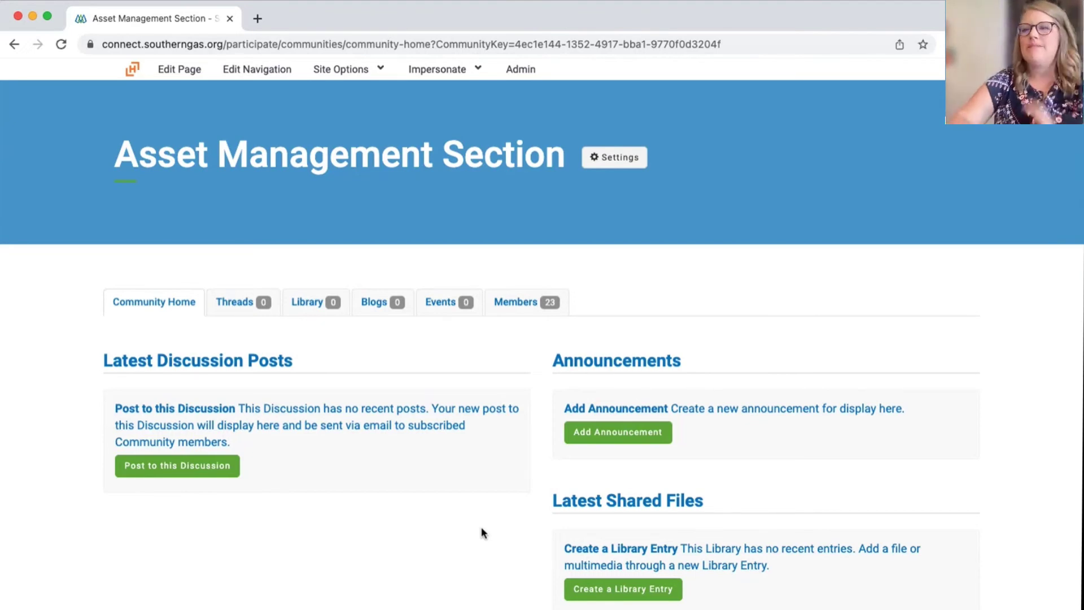
{"action": "scroll", "coordinate": [411, 418], "scroll_direction": "down", "scroll_amount": 3}
{"action": "scroll", "coordinate": [411, 418], "scroll_direction": "up", "scroll_amount": 5}
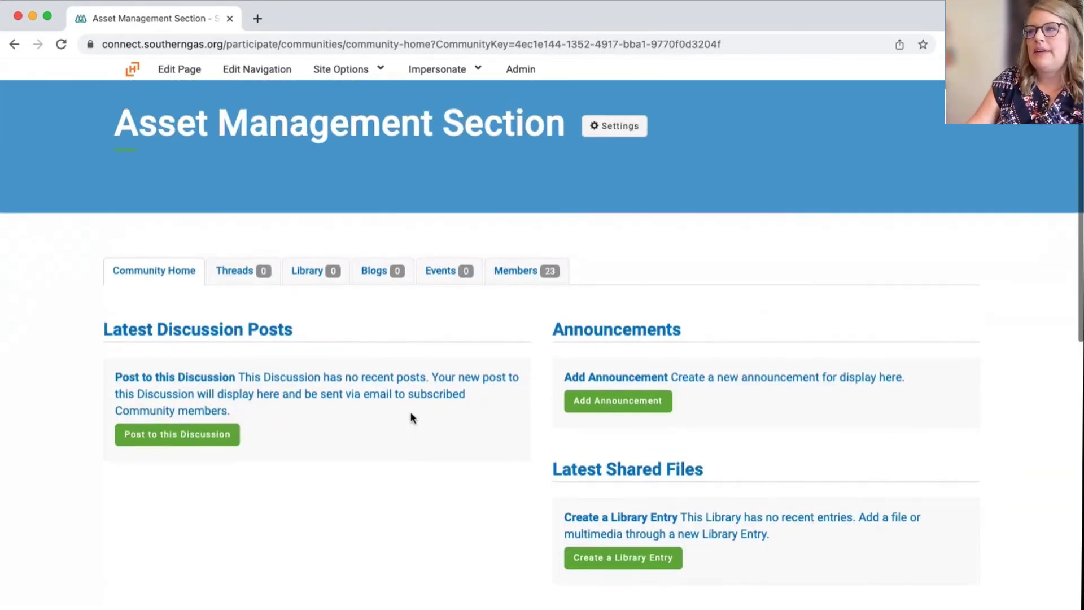
{"action": "scroll", "coordinate": [346, 393], "scroll_direction": "down", "scroll_amount": 2}
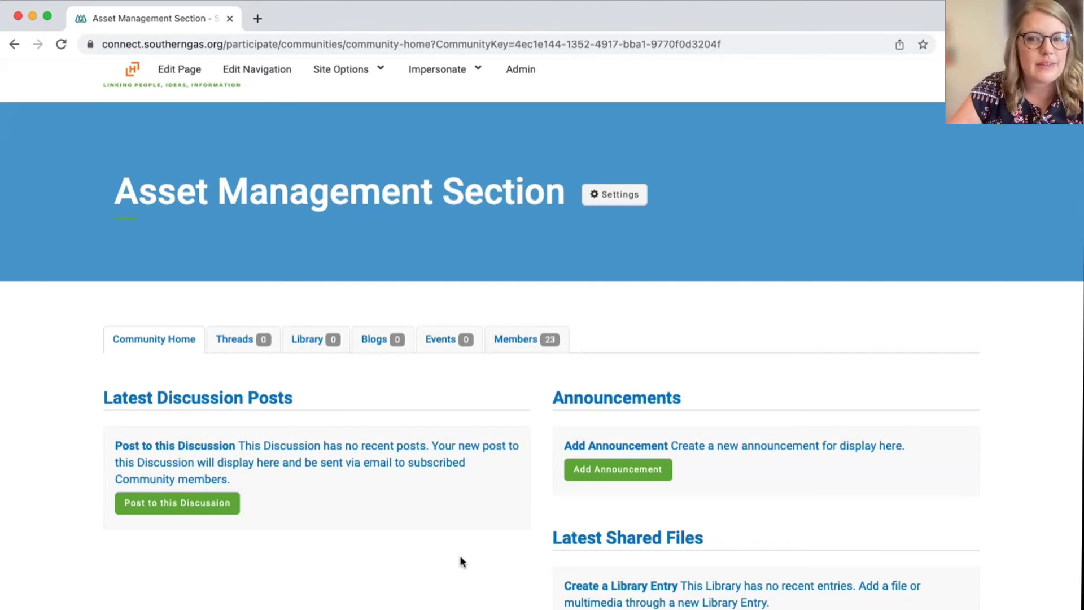
Step: Open the committee's Members directory and look over its search fields and the members' contact and company details
{"action": "left_click", "coordinate": [525, 341]}
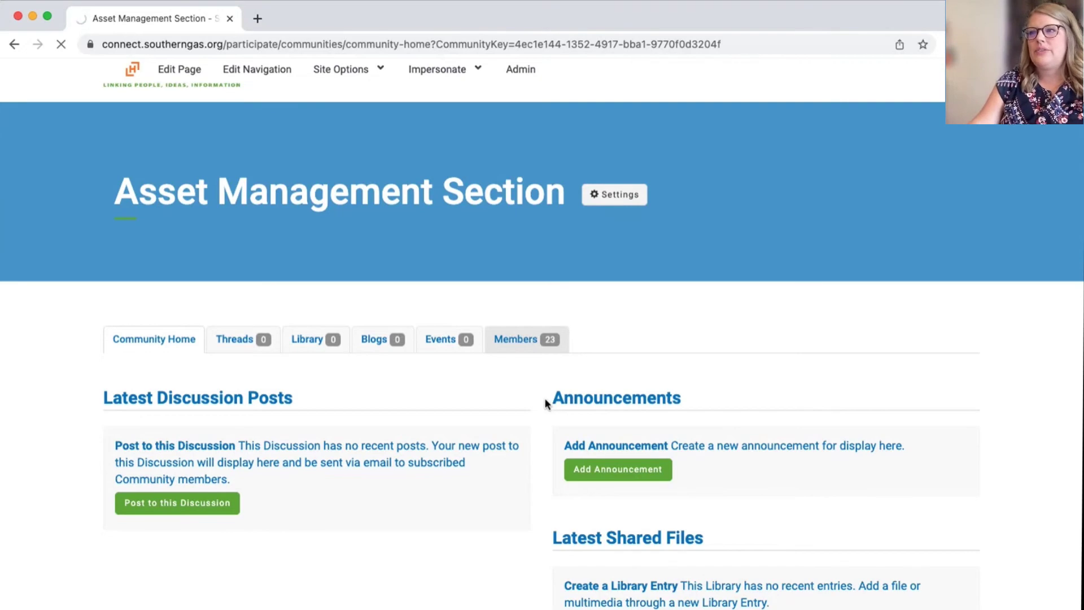
{"action": "scroll", "coordinate": [561, 461], "scroll_direction": "down", "scroll_amount": 5}
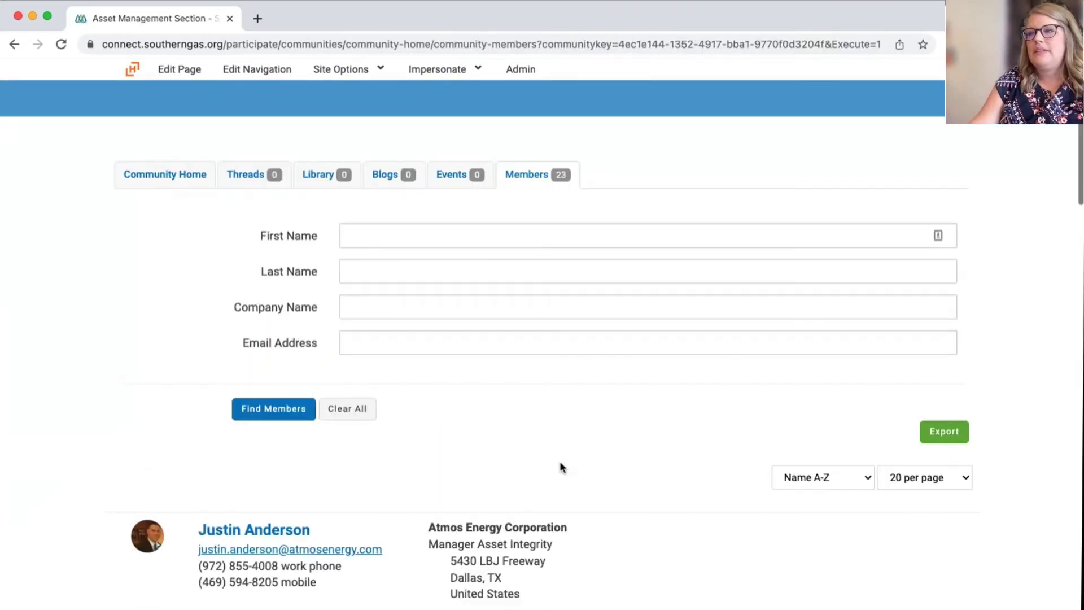
{"action": "scroll", "coordinate": [560, 461], "scroll_direction": "down", "scroll_amount": 7}
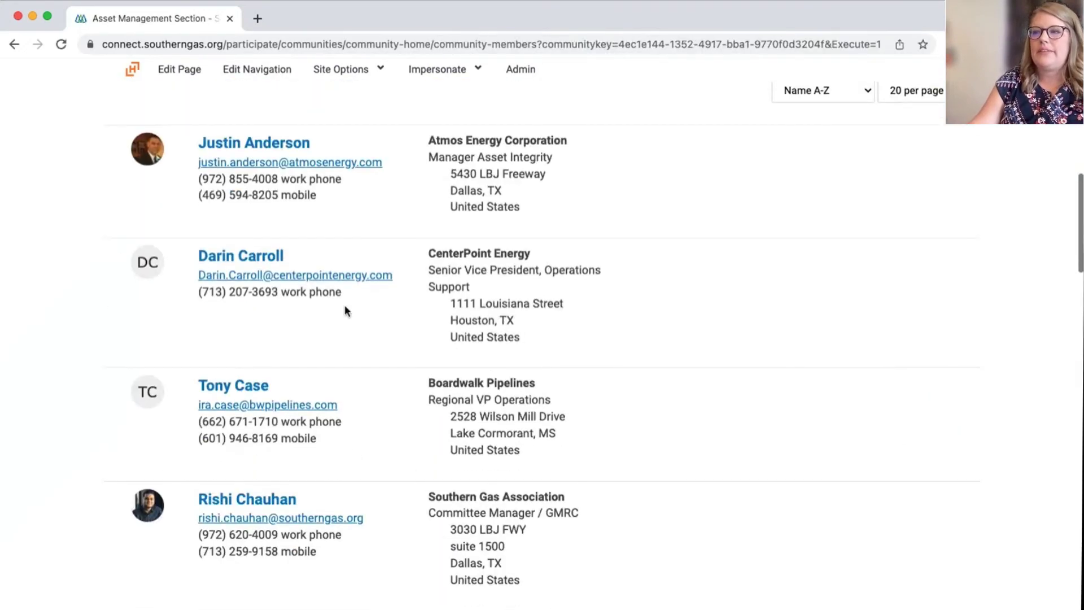
{"action": "scroll", "coordinate": [309, 550], "scroll_direction": "down", "scroll_amount": 3}
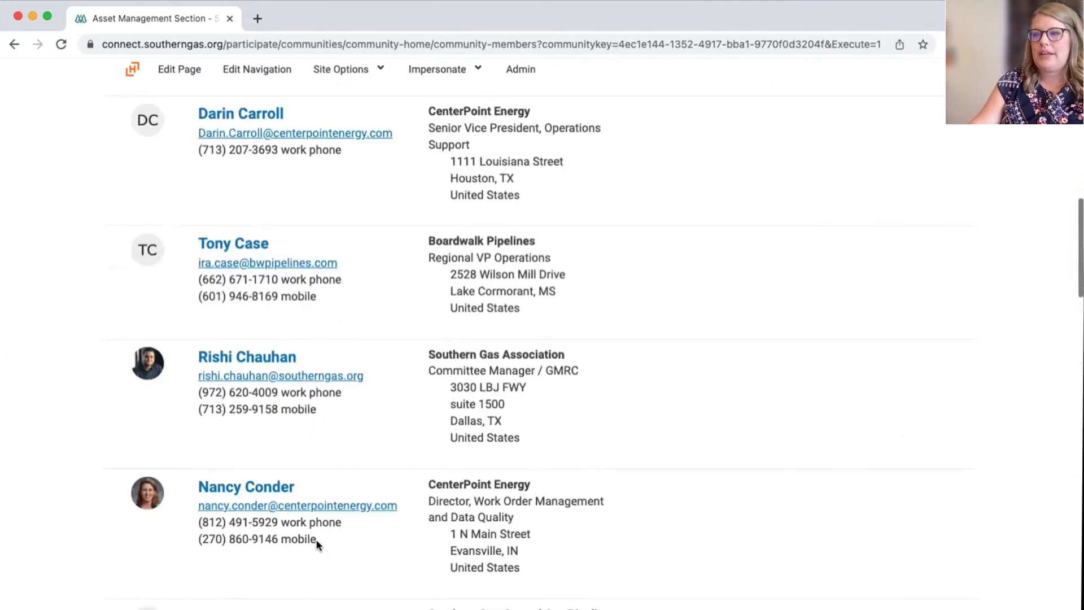
{"action": "scroll", "coordinate": [330, 505], "scroll_direction": "up", "scroll_amount": 15}
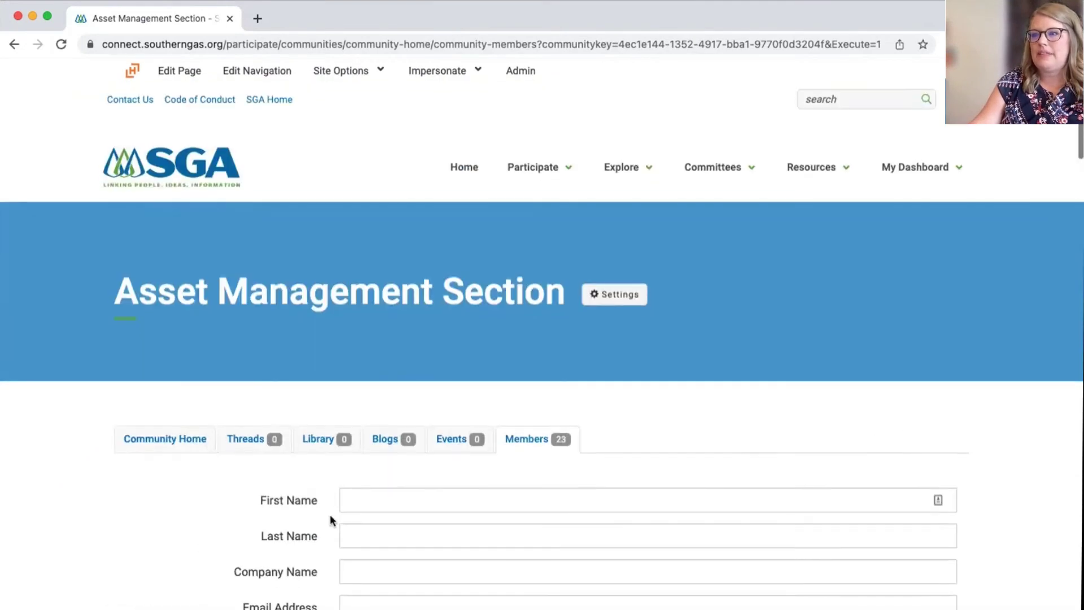
Step: Return to the committee's Community Home and review its section tabs and its discussion, announcement and library options
{"action": "left_click", "coordinate": [151, 442]}
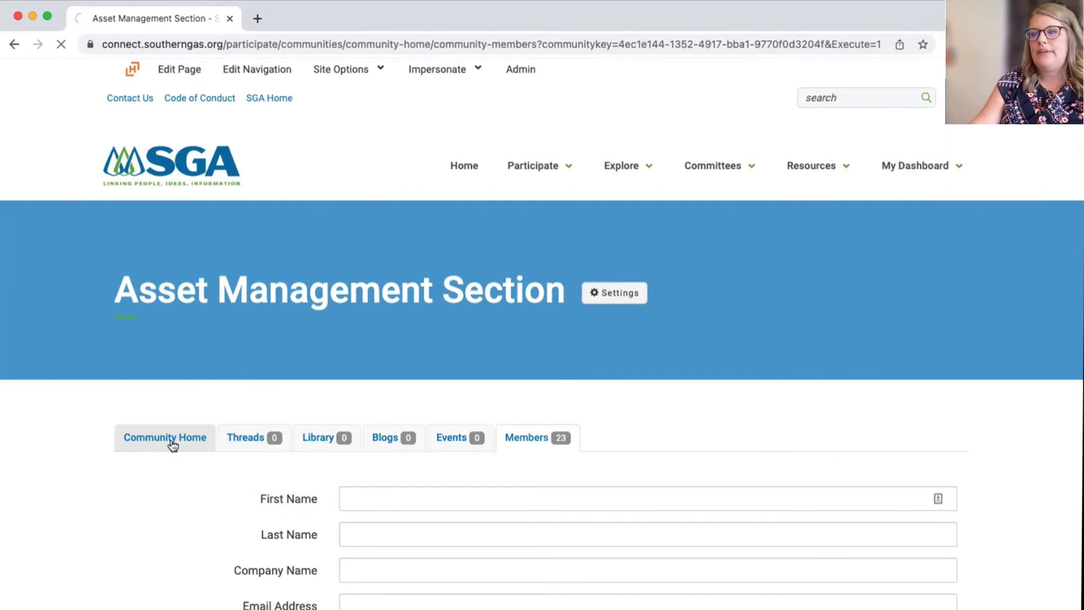
{"action": "scroll", "coordinate": [251, 506], "scroll_direction": "down", "scroll_amount": 2}
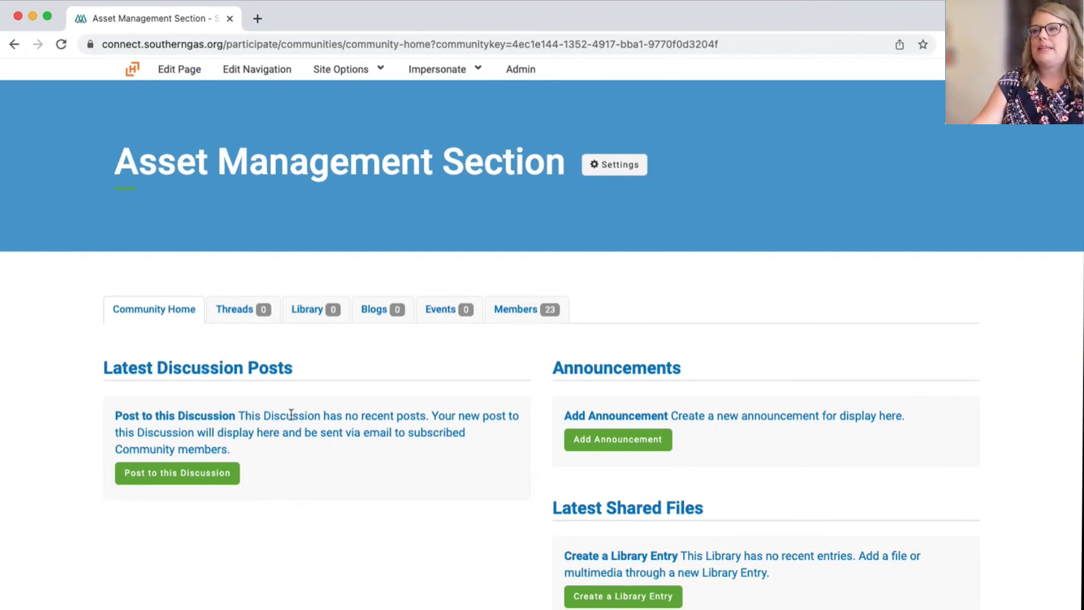
{"action": "scroll", "coordinate": [291, 419], "scroll_direction": "up", "scroll_amount": 3}
{"action": "scroll", "coordinate": [289, 438], "scroll_direction": "down", "scroll_amount": 2}
{"action": "scroll", "coordinate": [288, 438], "scroll_direction": "down", "scroll_amount": 1}
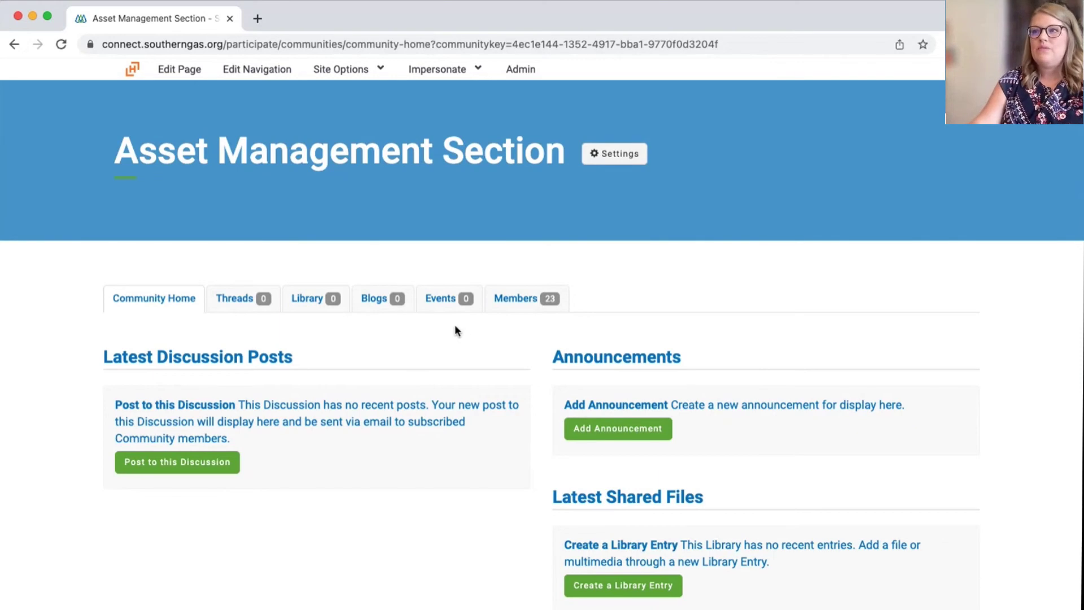
Step: Open the Join a Committee page and review the All Committees introduction, mission statement and committee structure description
{"action": "scroll", "coordinate": [465, 334], "scroll_direction": "up", "scroll_amount": 2}
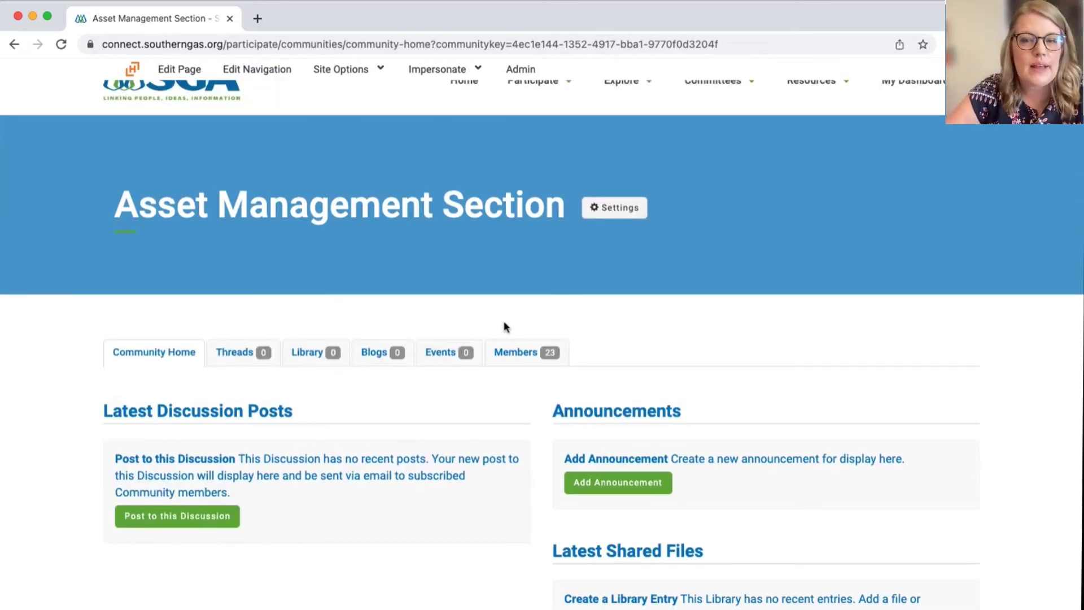
{"action": "scroll", "coordinate": [508, 327], "scroll_direction": "up", "scroll_amount": 3}
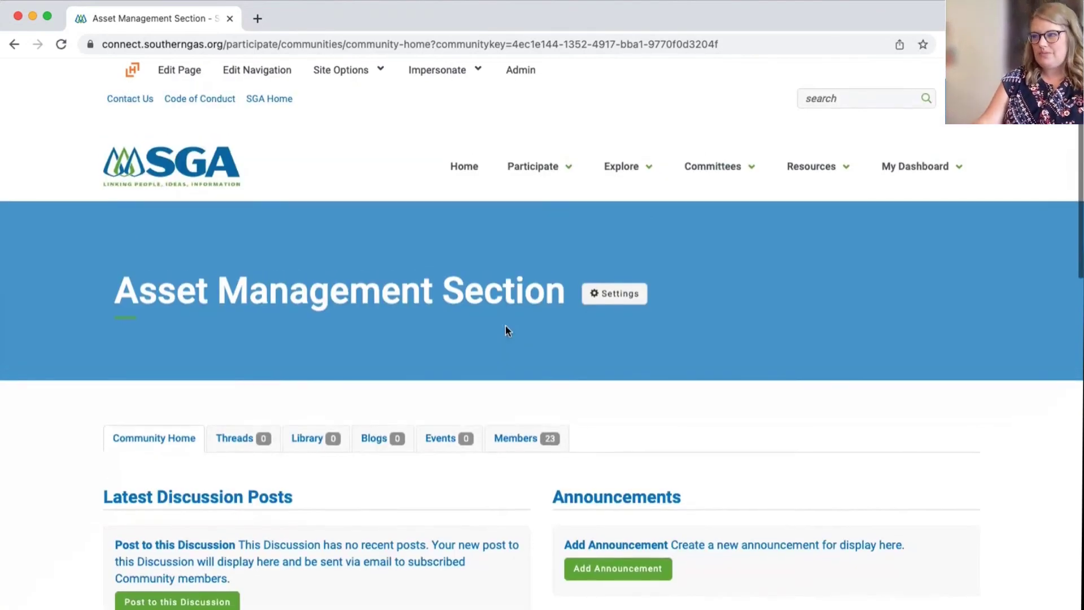
{"action": "mouse_move", "coordinate": [712, 168]}
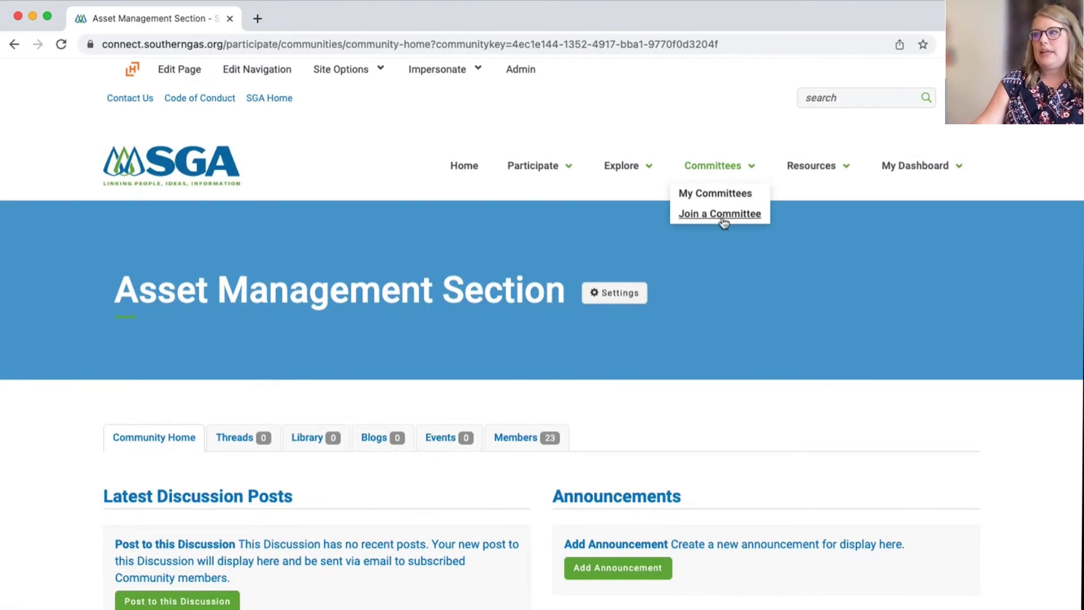
{"action": "left_click", "coordinate": [723, 217]}
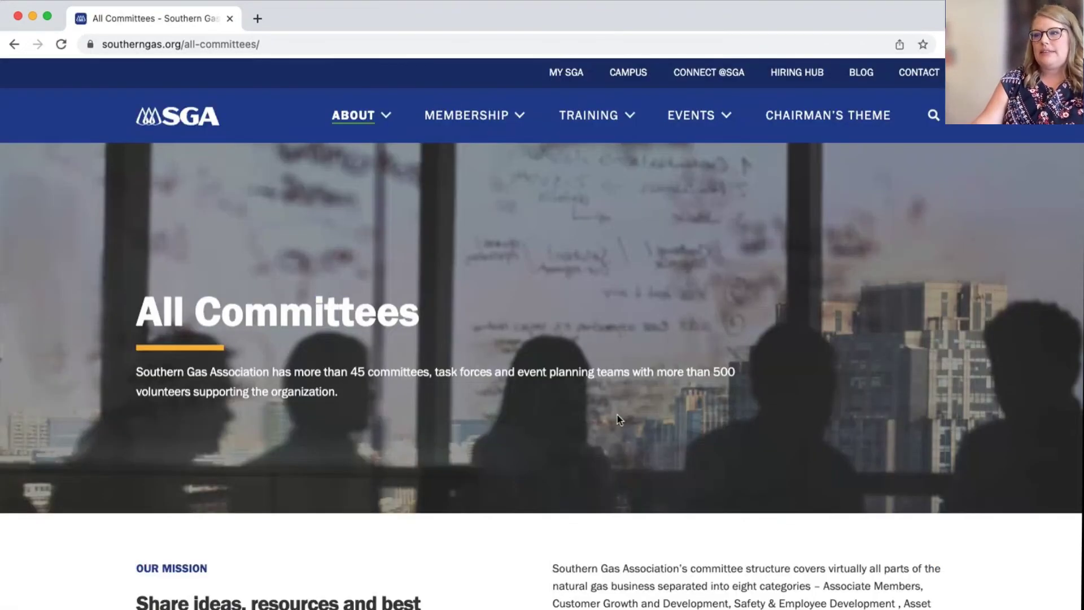
{"action": "scroll", "coordinate": [618, 419], "scroll_direction": "down", "scroll_amount": 3}
{"action": "scroll", "coordinate": [623, 422], "scroll_direction": "down", "scroll_amount": 4}
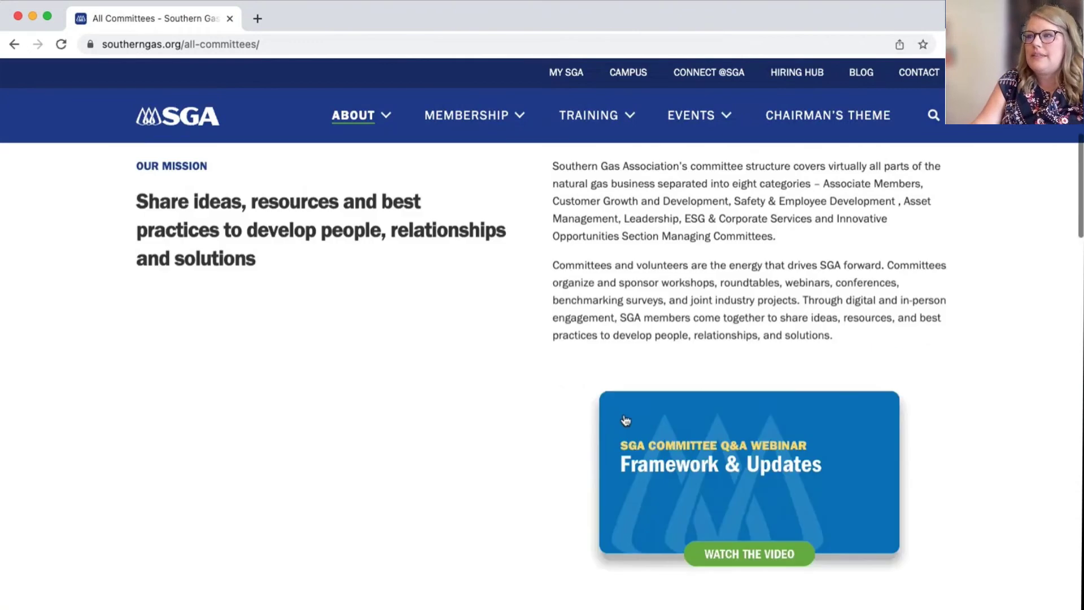
{"action": "scroll", "coordinate": [623, 421], "scroll_direction": "down", "scroll_amount": 1}
{"action": "scroll", "coordinate": [623, 418], "scroll_direction": "up", "scroll_amount": 3}
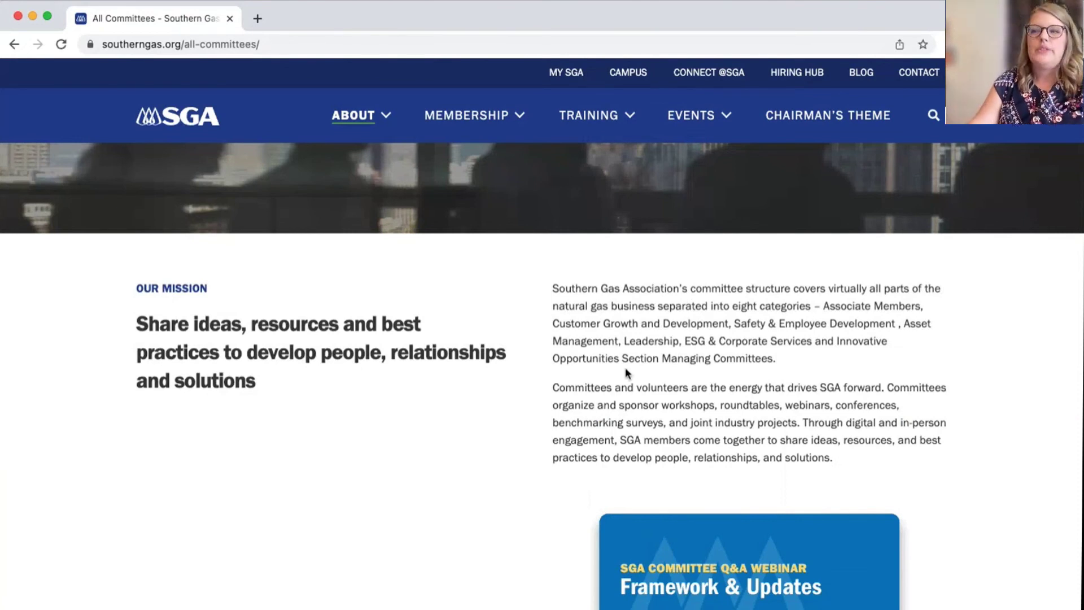
{"action": "scroll", "coordinate": [546, 404], "scroll_direction": "up", "scroll_amount": 1}
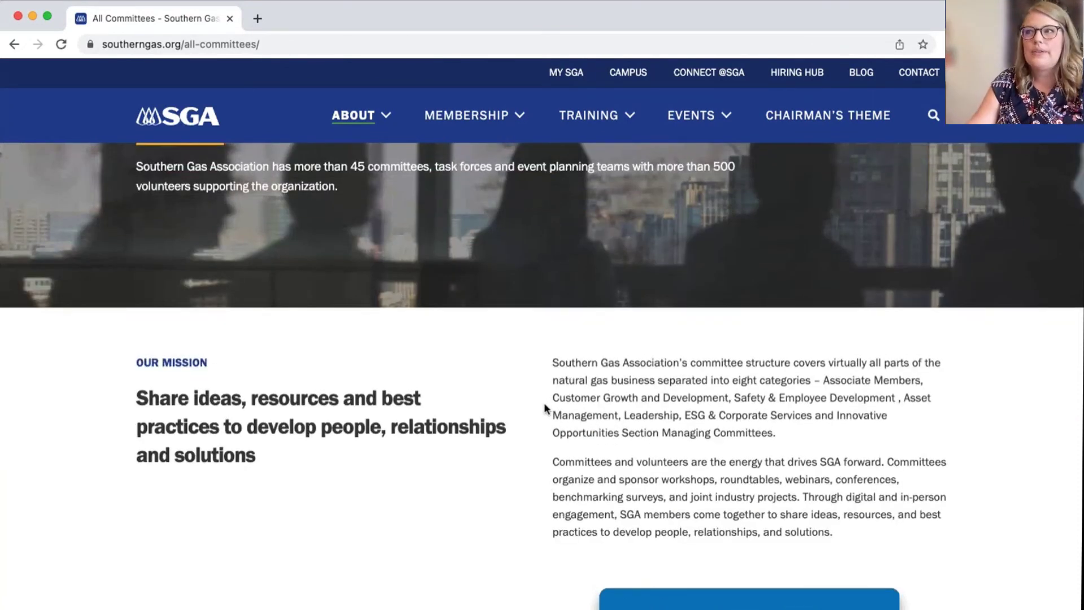
{"action": "scroll", "coordinate": [491, 353], "scroll_direction": "up", "scroll_amount": 3}
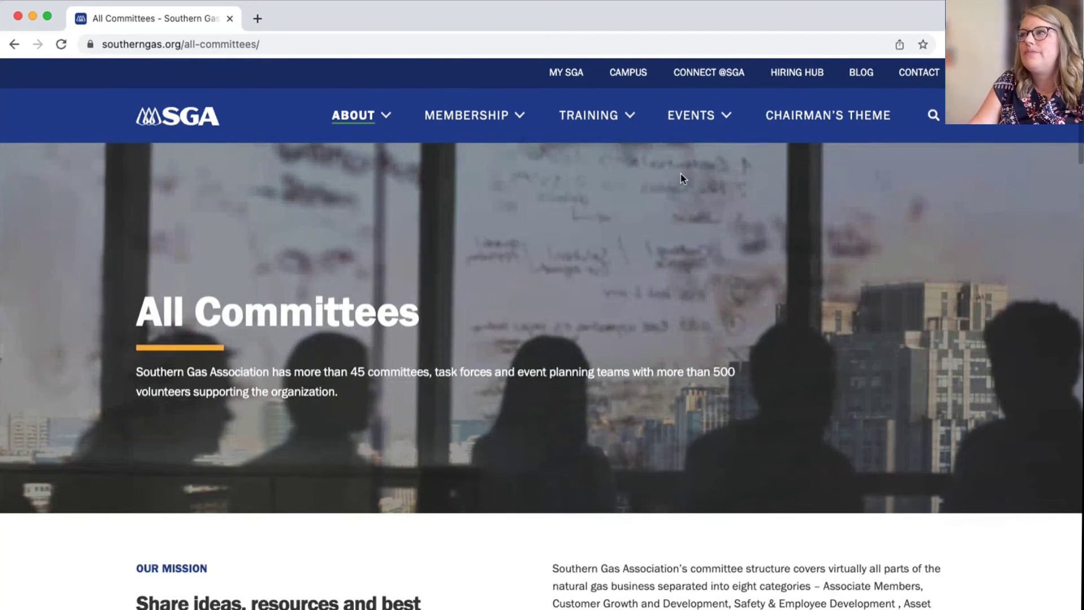
Step: Return to the Connect@SGA community home page and look over its welcome banner and Connect, Upcoming Events and Engage cards
{"action": "left_click", "coordinate": [722, 78]}
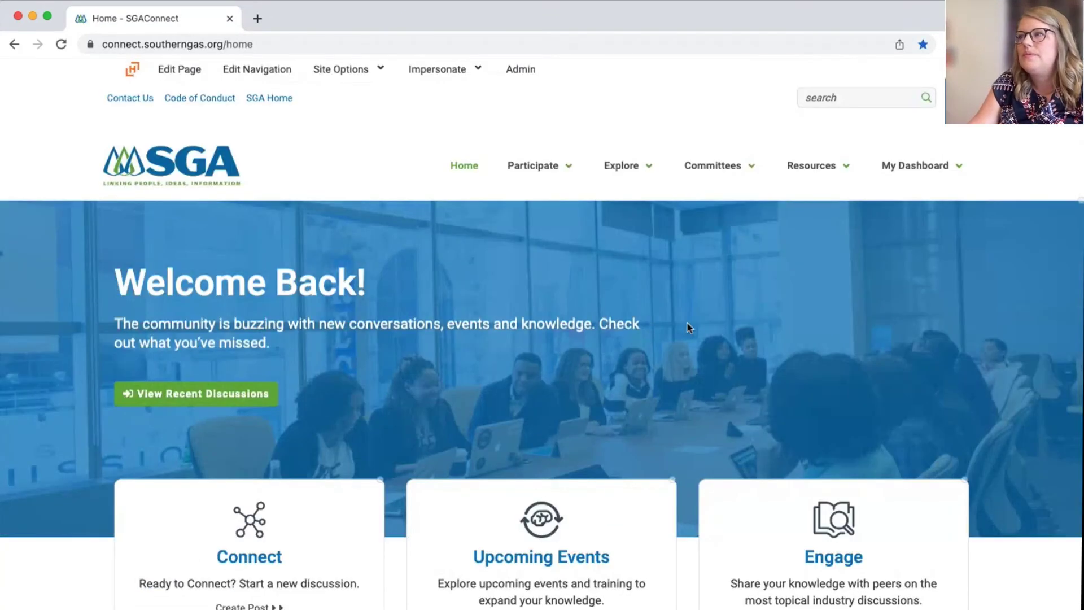
{"action": "scroll", "coordinate": [684, 327], "scroll_direction": "down", "scroll_amount": 3}
{"action": "scroll", "coordinate": [690, 220], "scroll_direction": "down", "scroll_amount": 2}
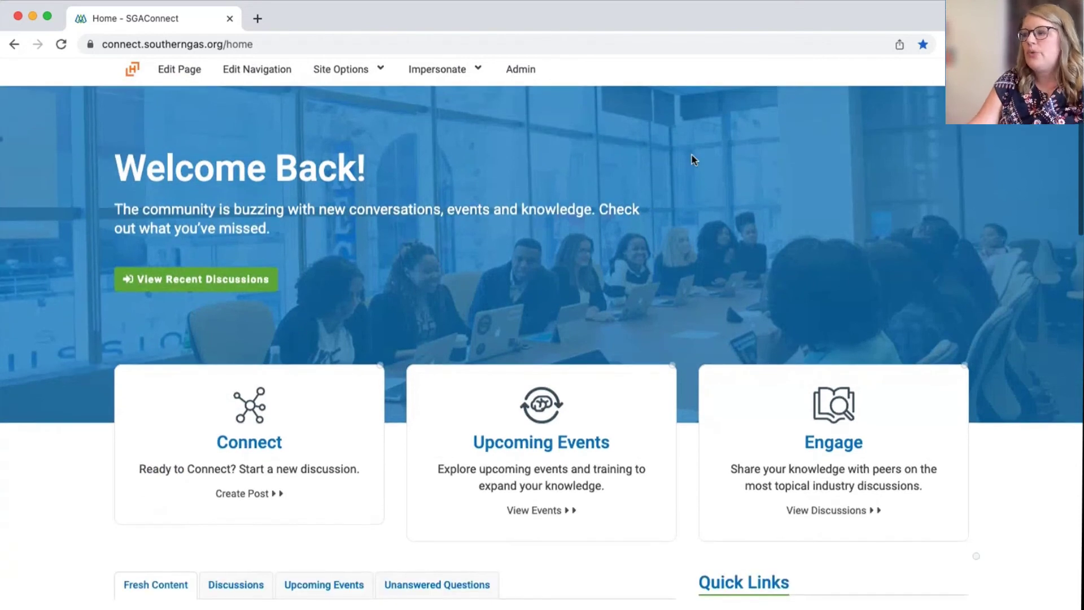
{"action": "scroll", "coordinate": [648, 265], "scroll_direction": "up", "scroll_amount": 3}
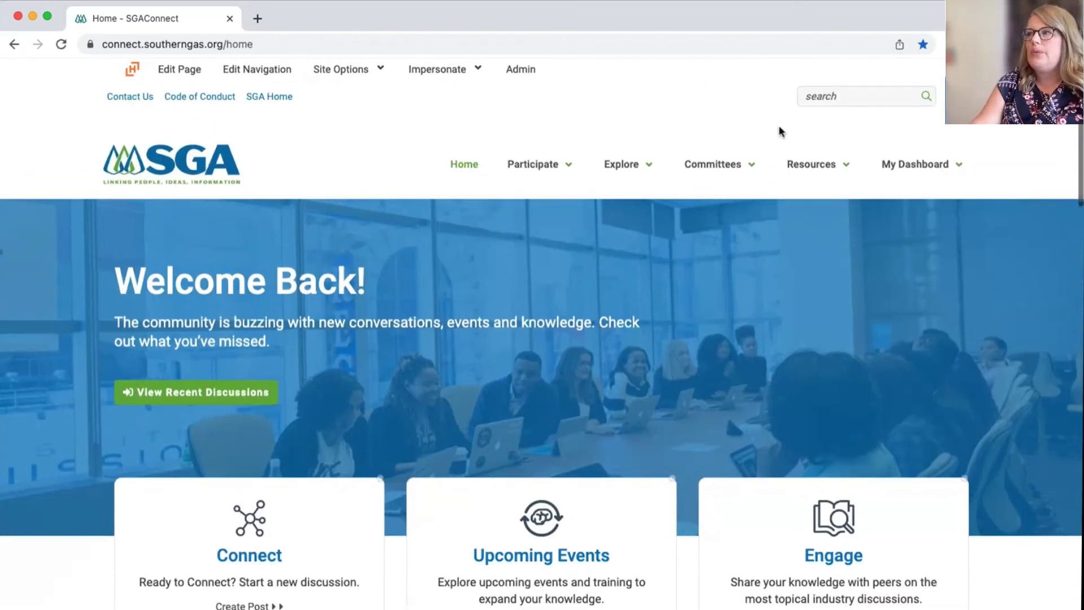
Step: Open the Help & FAQs resource page and look over the questions listed under each topic
{"action": "mouse_move", "coordinate": [811, 166]}
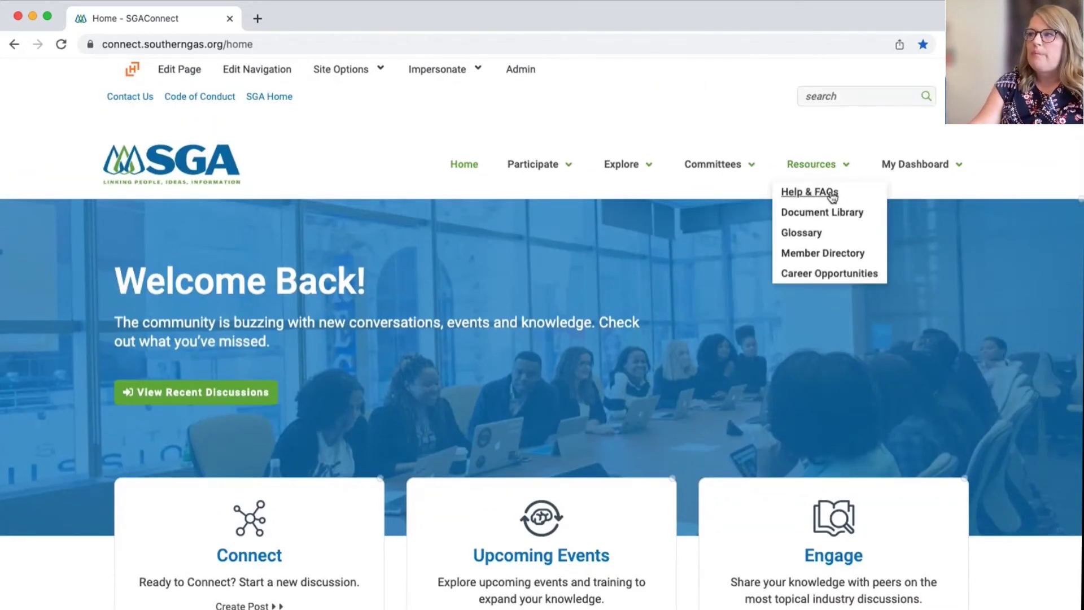
{"action": "left_click", "coordinate": [802, 193]}
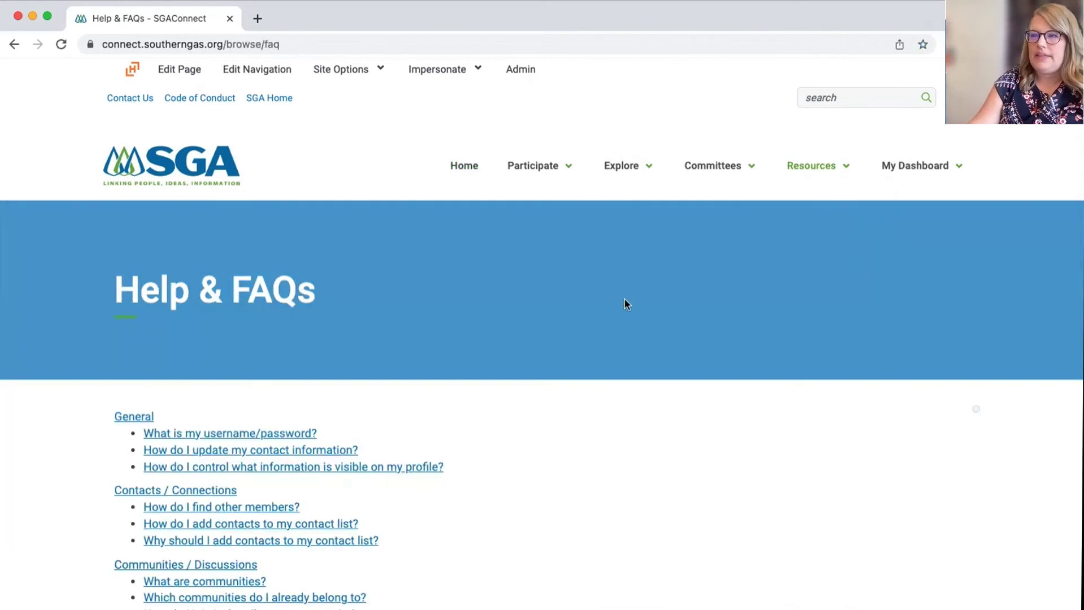
{"action": "scroll", "coordinate": [623, 308], "scroll_direction": "down", "scroll_amount": 3}
{"action": "scroll", "coordinate": [622, 308], "scroll_direction": "down", "scroll_amount": 2}
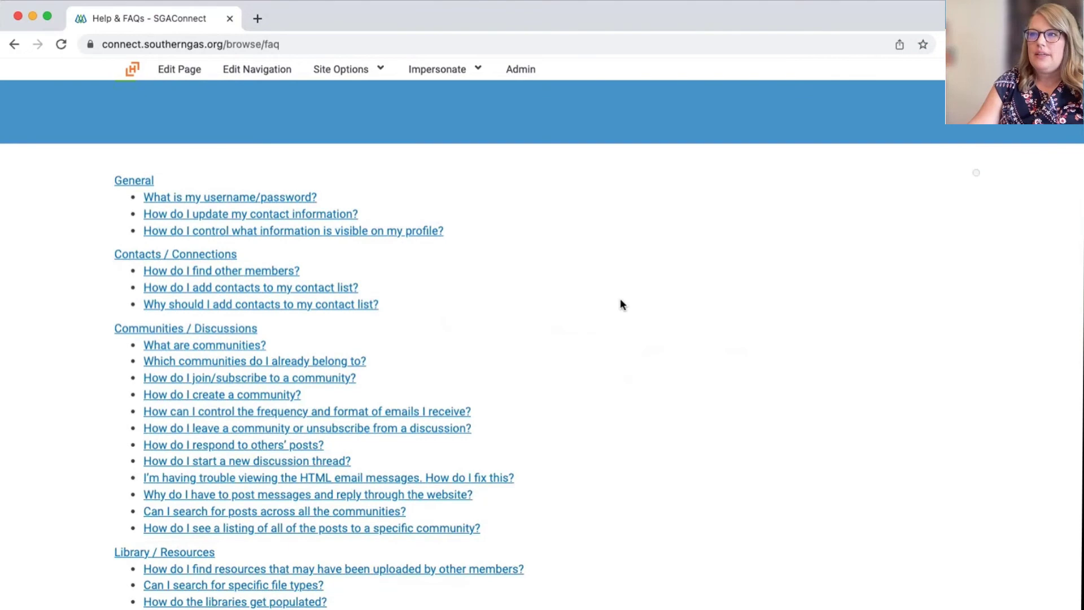
{"action": "scroll", "coordinate": [613, 306], "scroll_direction": "up", "scroll_amount": 2}
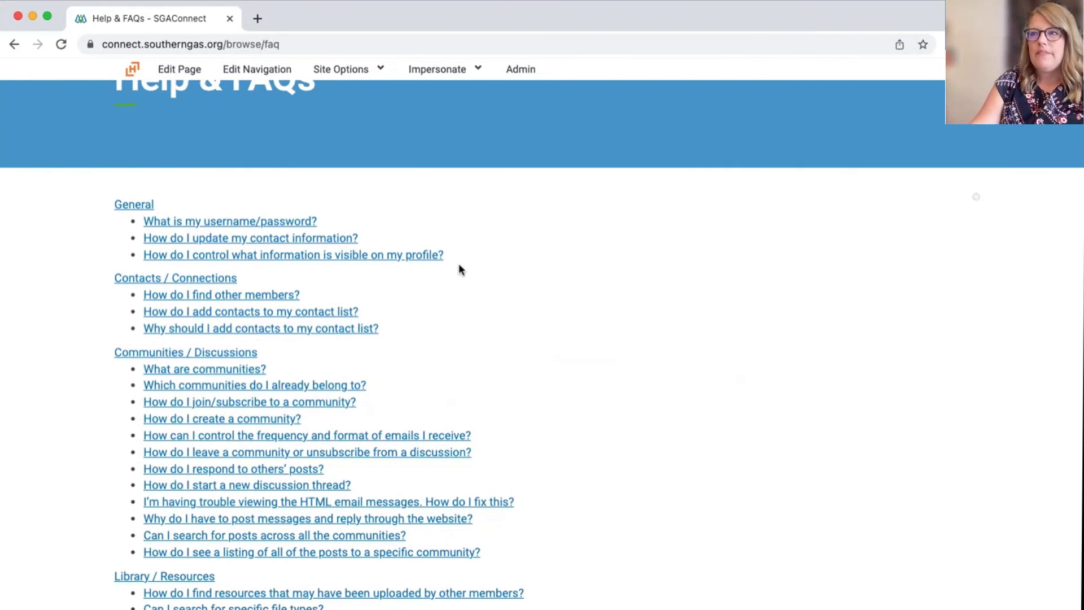
Step: Jump to the username/password FAQ answer, read the profile and connections answers below it, and return to the question list
{"action": "left_click", "coordinate": [261, 221]}
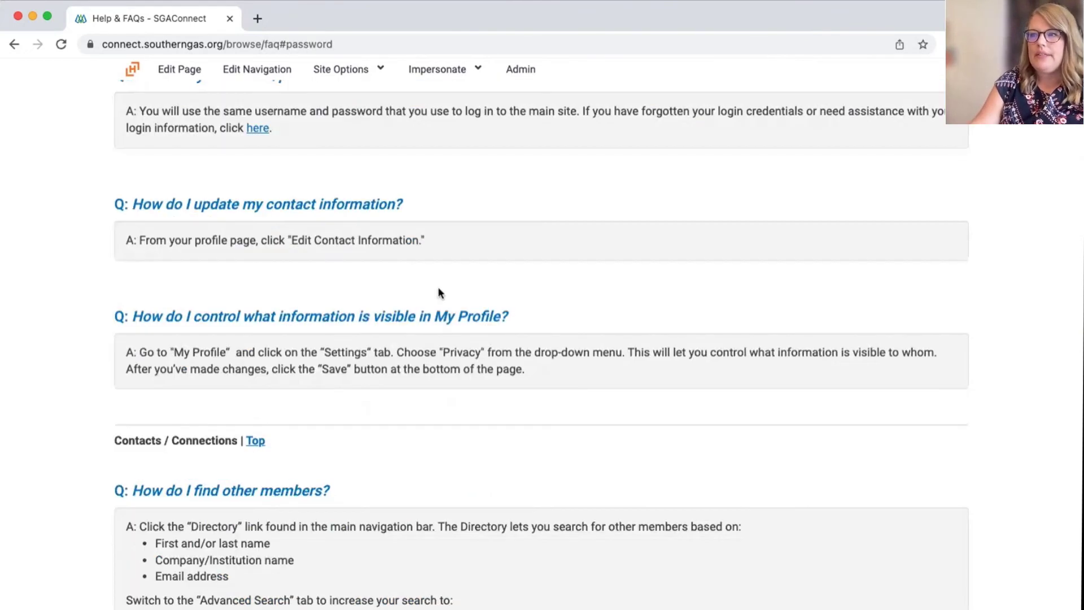
{"action": "scroll", "coordinate": [378, 519], "scroll_direction": "down", "scroll_amount": 5}
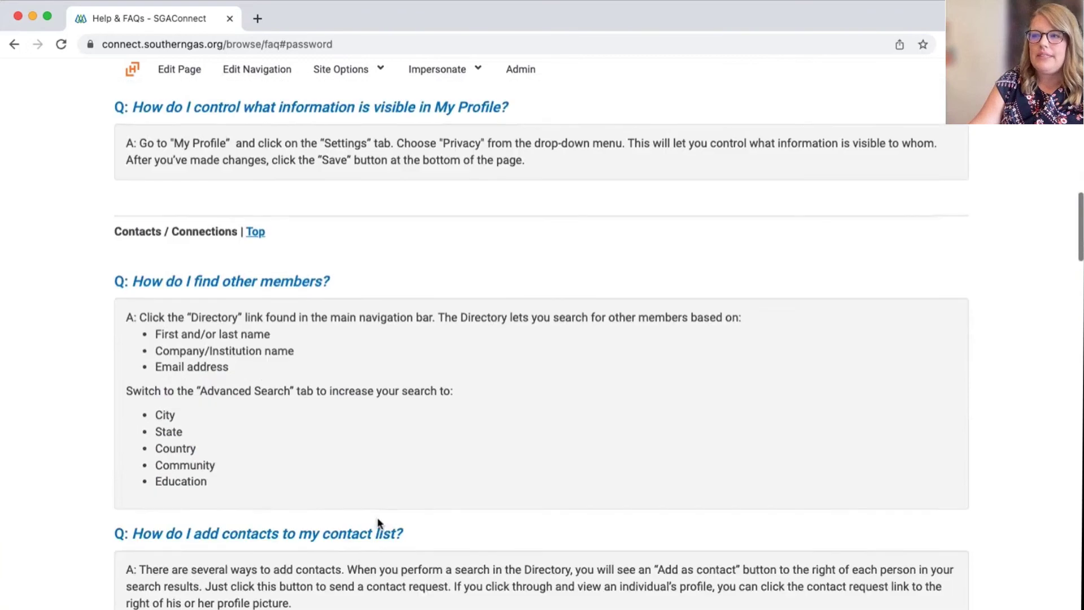
{"action": "scroll", "coordinate": [377, 517], "scroll_direction": "up", "scroll_amount": 3}
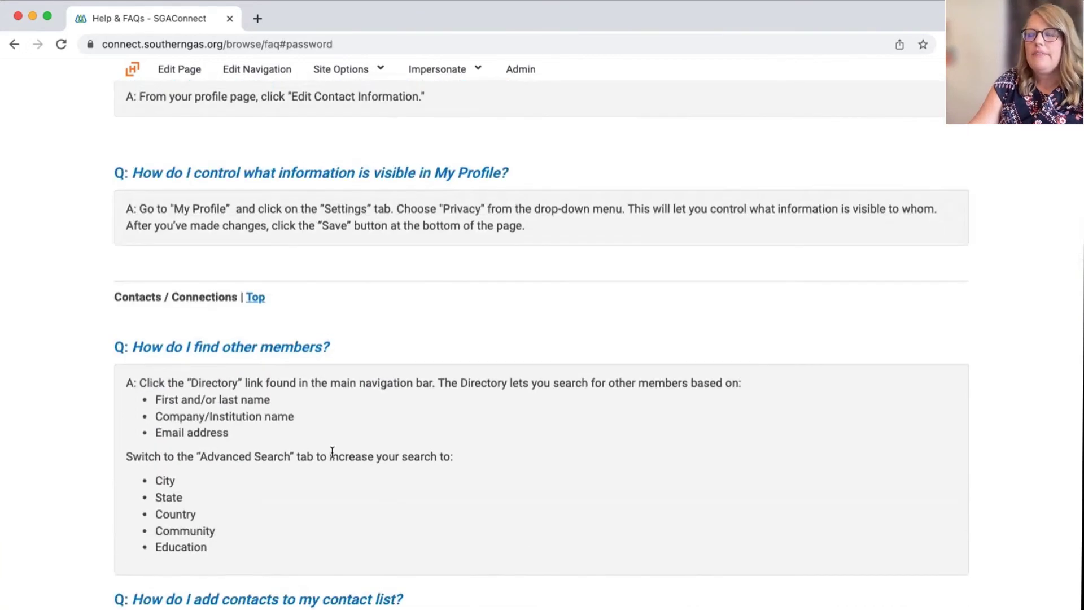
{"action": "scroll", "coordinate": [358, 446], "scroll_direction": "up", "scroll_amount": 20}
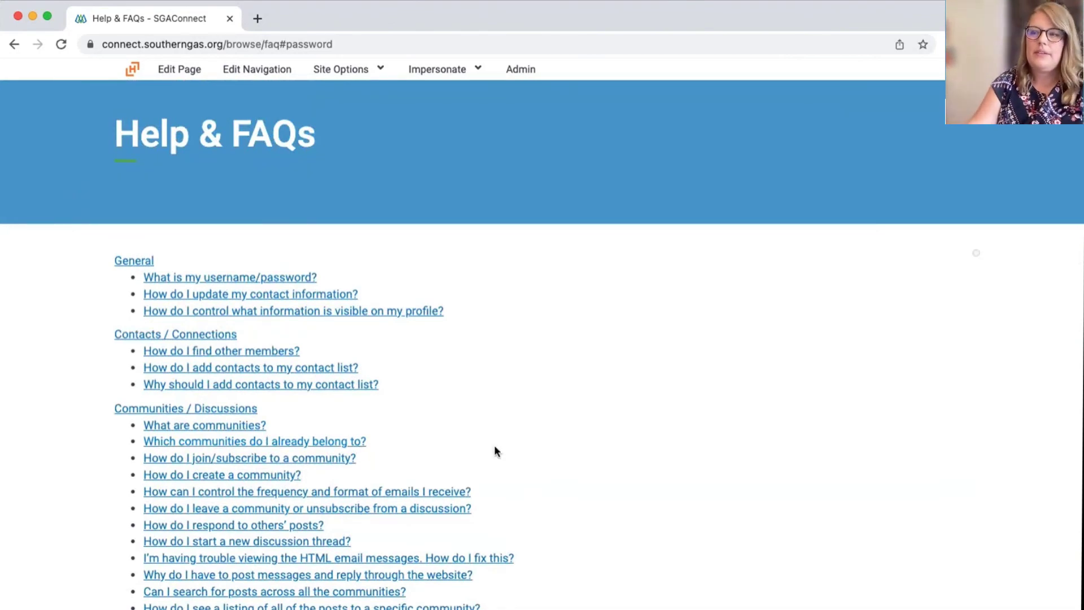
{"action": "scroll", "coordinate": [495, 451], "scroll_direction": "up", "scroll_amount": 2}
{"action": "scroll", "coordinate": [495, 453], "scroll_direction": "down", "scroll_amount": 2}
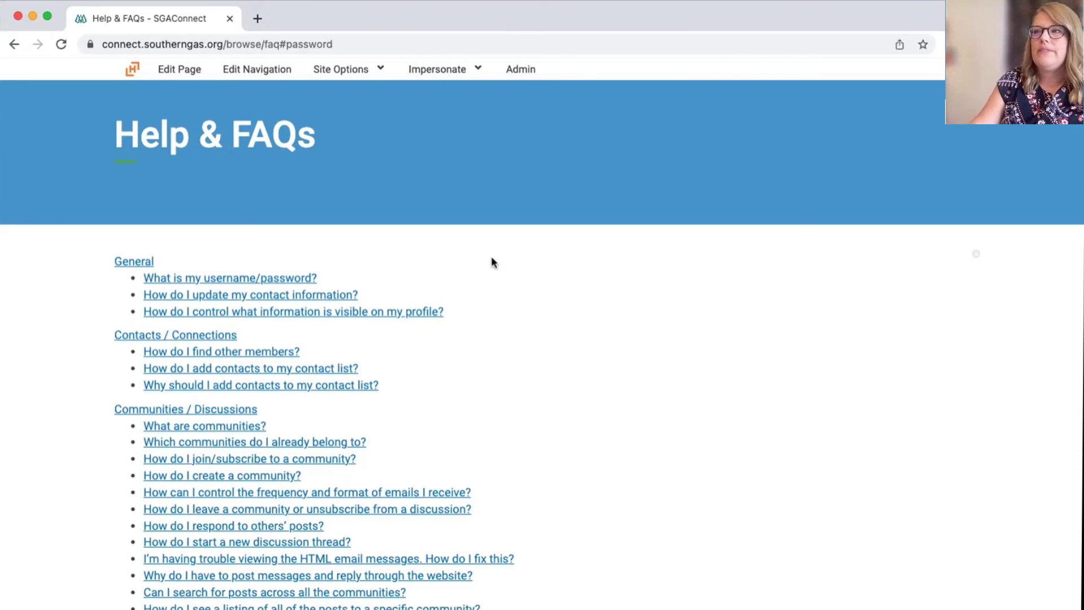
Step: Open the Member Directory from the resources and review its Basic Search fields
{"action": "scroll", "coordinate": [659, 134], "scroll_direction": "up", "scroll_amount": 1}
{"action": "scroll", "coordinate": [659, 134], "scroll_direction": "up", "scroll_amount": 3}
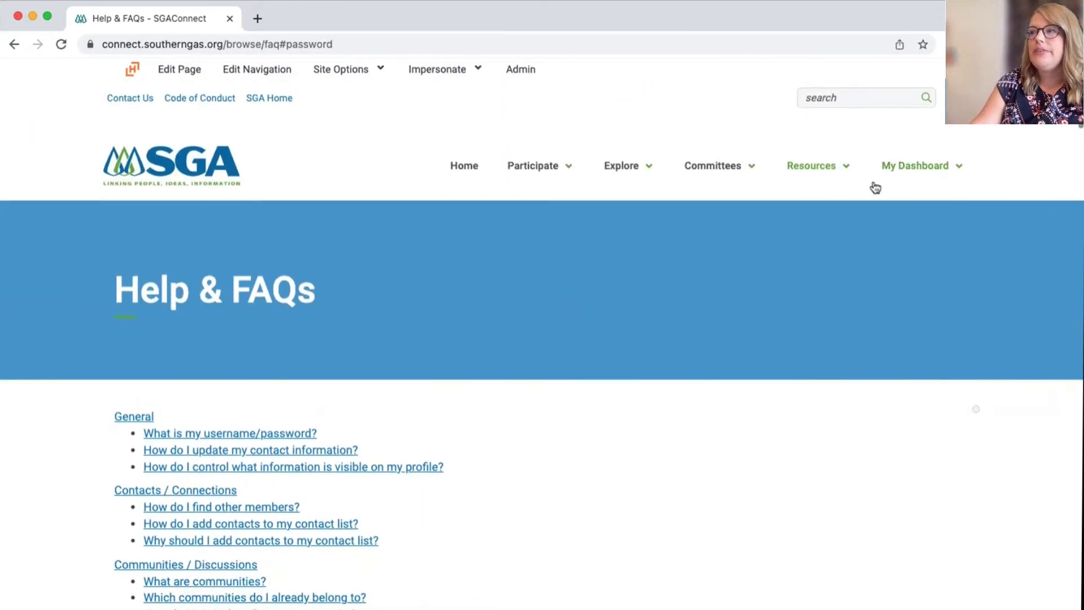
{"action": "mouse_move", "coordinate": [819, 170]}
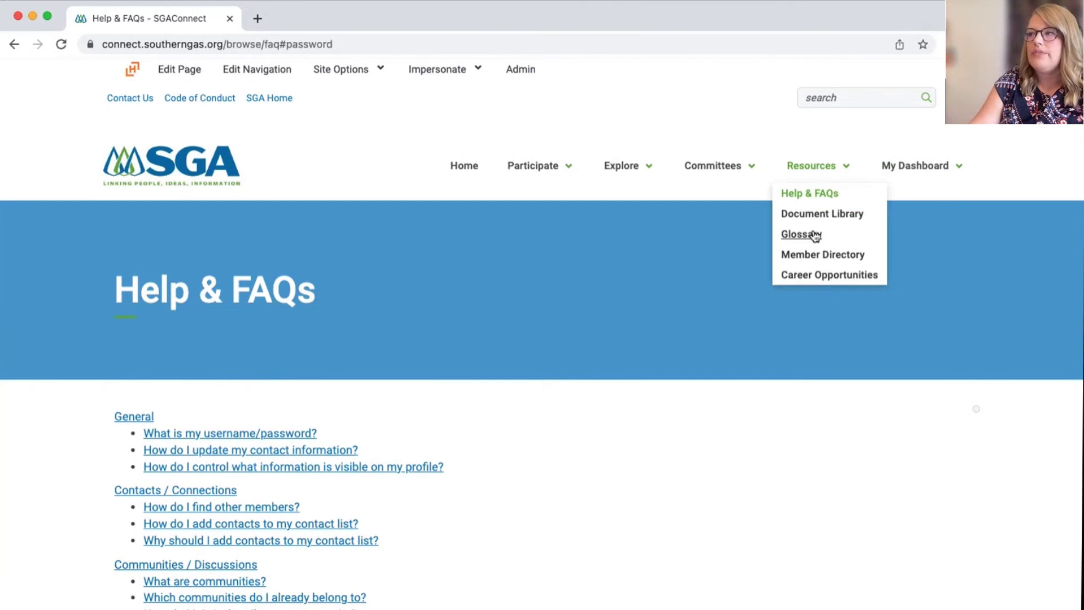
{"action": "left_click", "coordinate": [814, 257]}
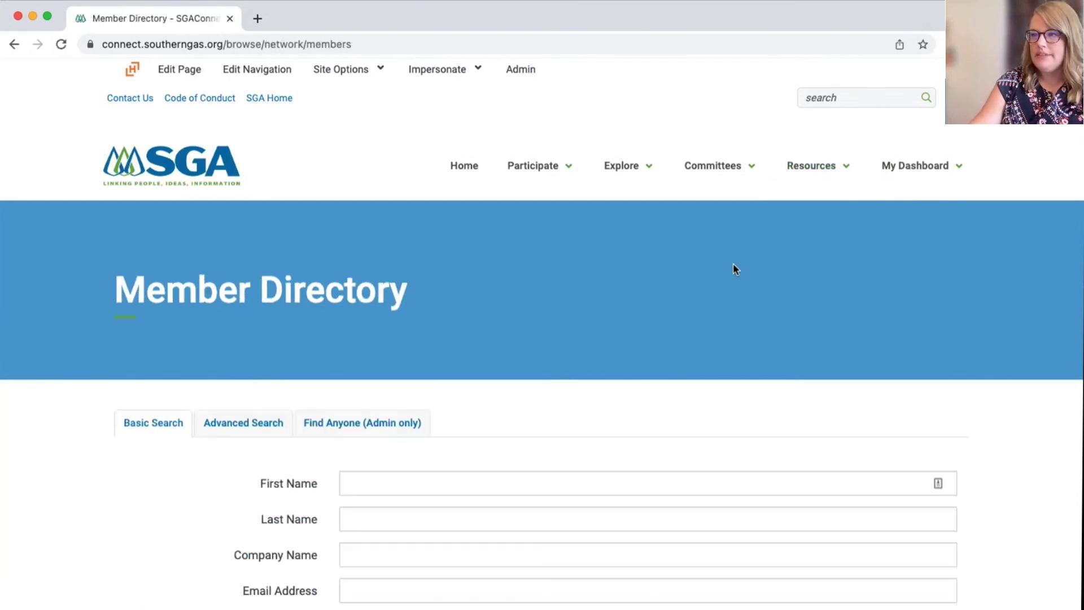
{"action": "scroll", "coordinate": [379, 368], "scroll_direction": "down", "scroll_amount": 5}
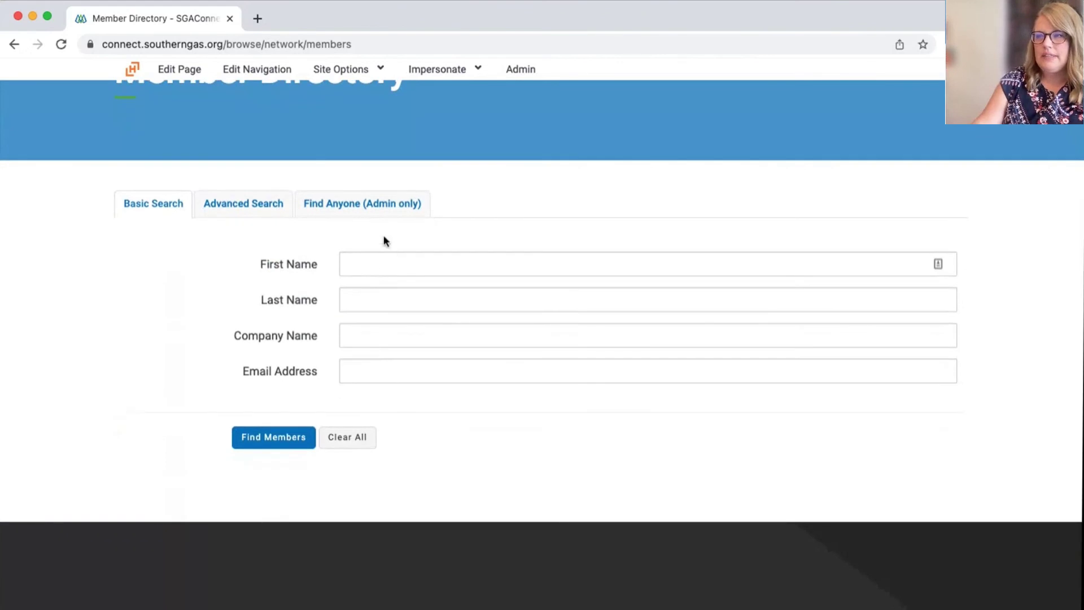
Step: Switch the directory to Advanced Search and examine its name, location, group, certification, functional area and industry segment criteria
{"action": "left_click", "coordinate": [247, 207]}
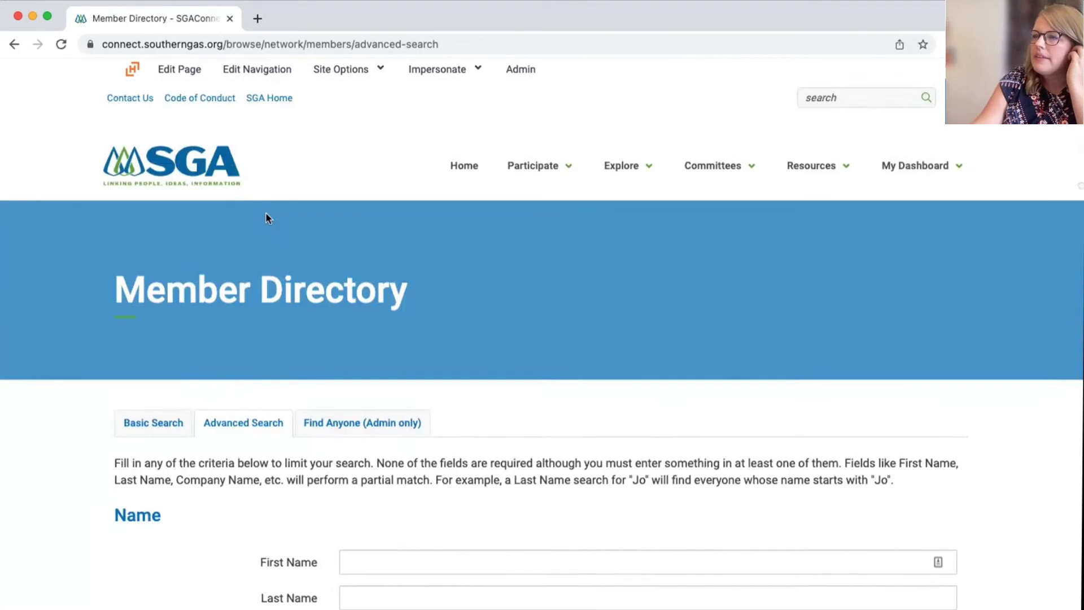
{"action": "scroll", "coordinate": [490, 354], "scroll_direction": "down", "scroll_amount": 3}
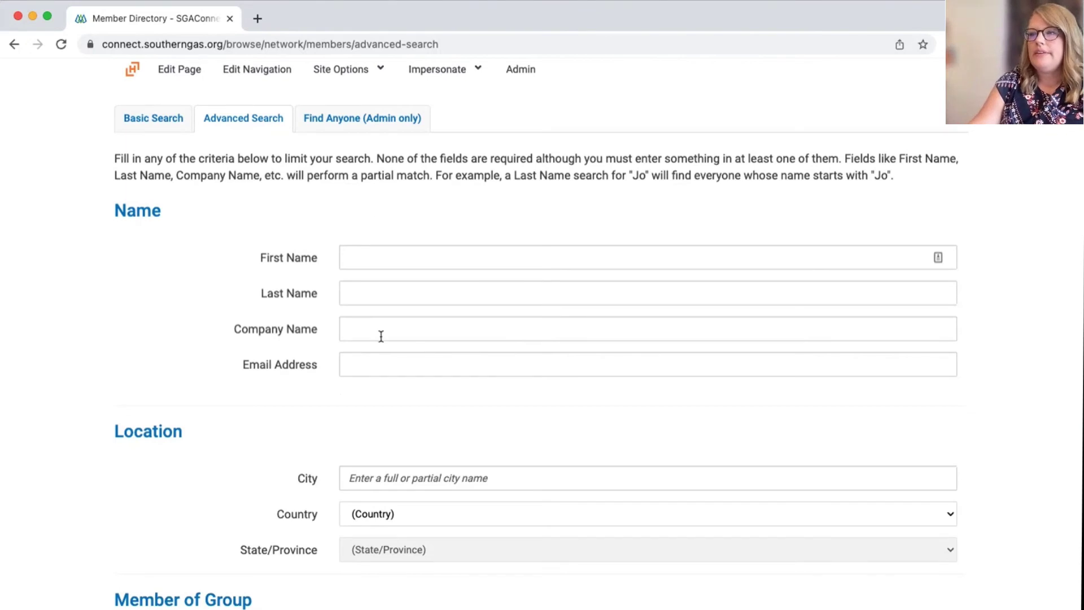
{"action": "scroll", "coordinate": [276, 468], "scroll_direction": "down", "scroll_amount": 3}
{"action": "left_click", "coordinate": [411, 341]}
{"action": "left_click", "coordinate": [368, 382]}
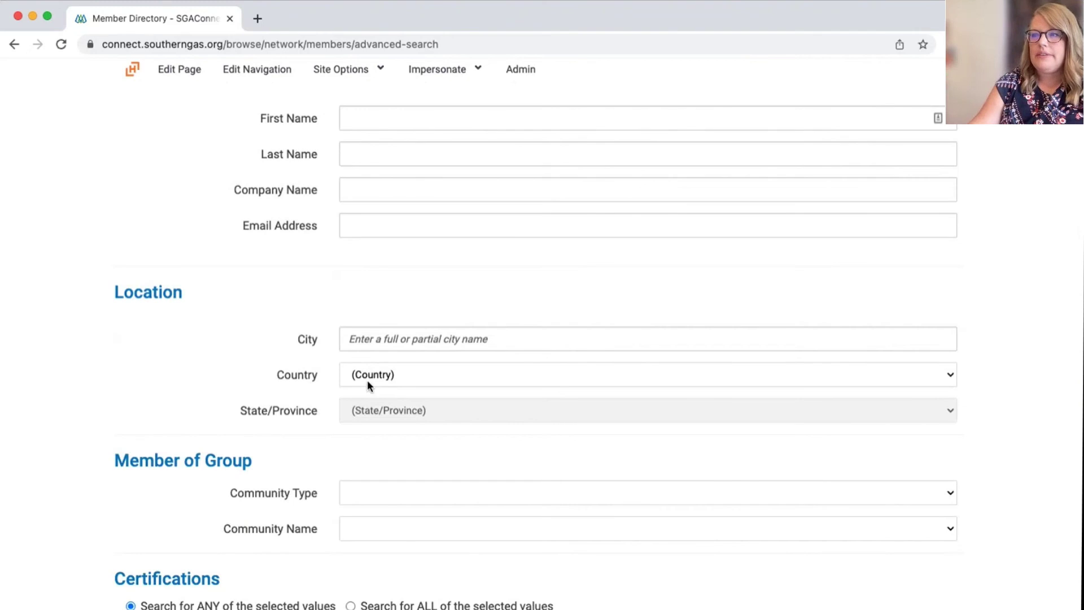
{"action": "scroll", "coordinate": [387, 454], "scroll_direction": "down", "scroll_amount": 4}
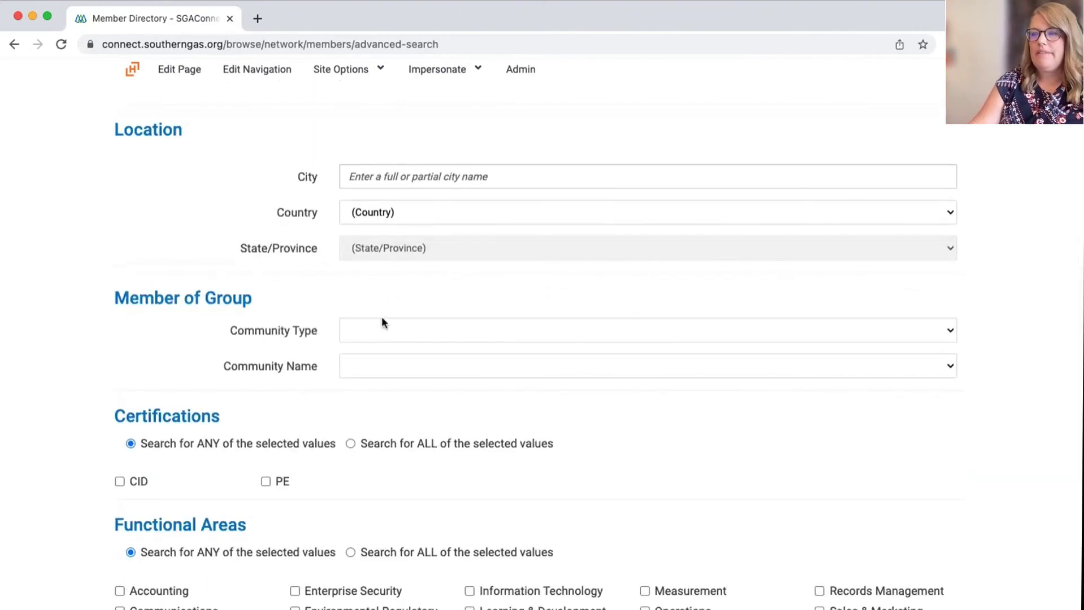
{"action": "scroll", "coordinate": [397, 428], "scroll_direction": "down", "scroll_amount": 3}
{"action": "scroll", "coordinate": [398, 428], "scroll_direction": "down", "scroll_amount": 3}
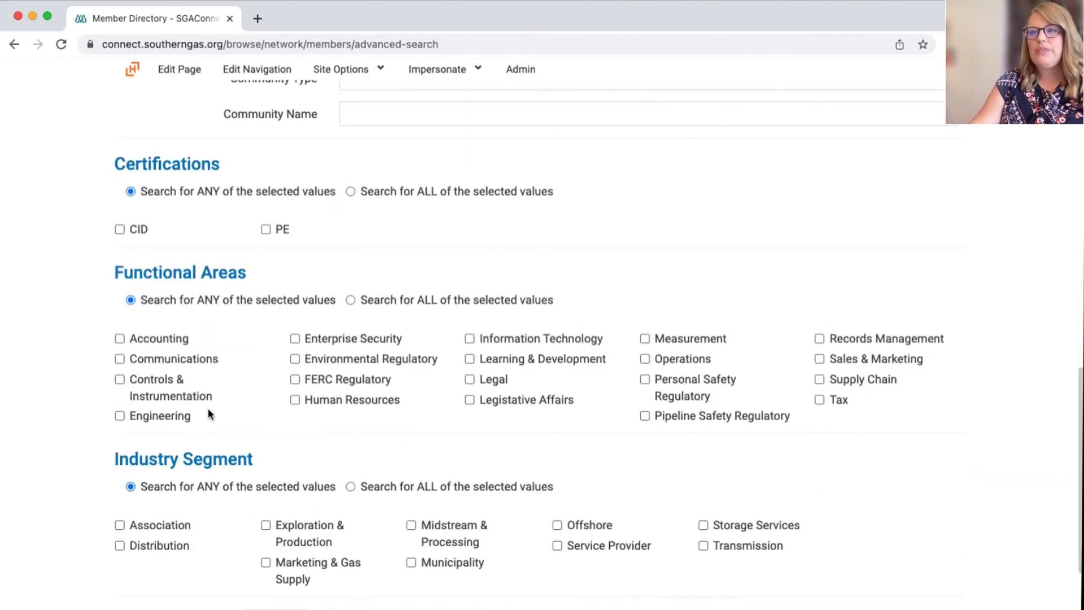
Step: Search the directory for members with Accounting as their functional area
{"action": "scroll", "coordinate": [404, 520], "scroll_direction": "down", "scroll_amount": 2}
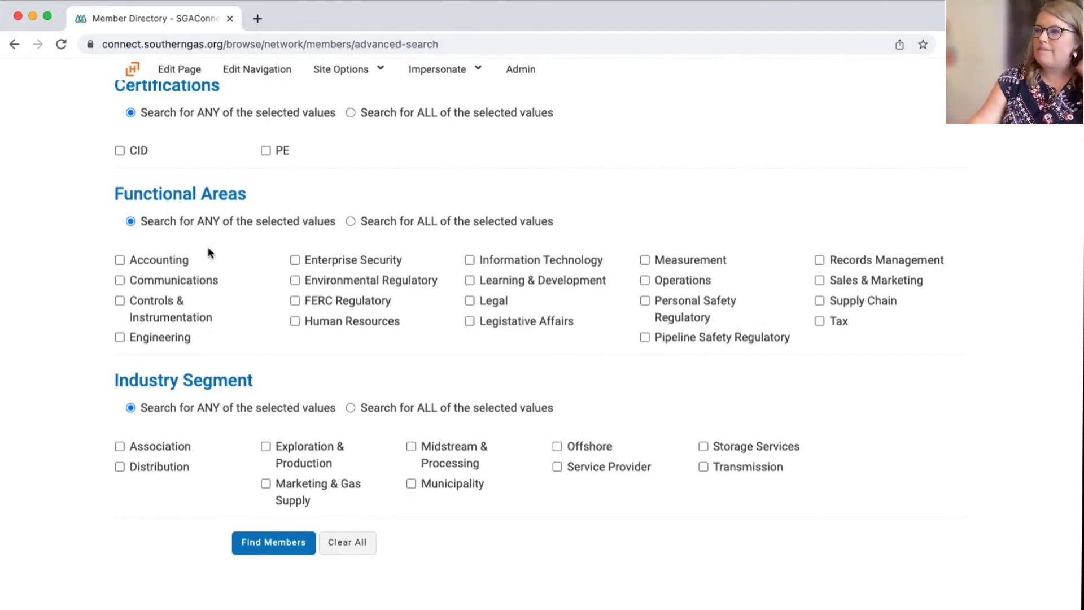
{"action": "left_click", "coordinate": [120, 260]}
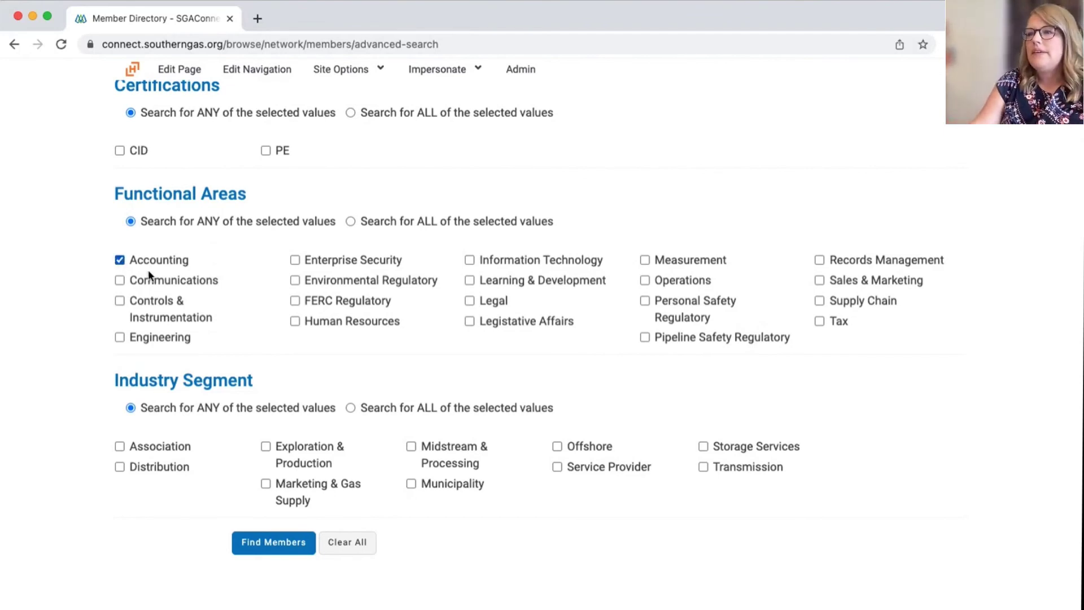
{"action": "scroll", "coordinate": [204, 374], "scroll_direction": "down", "scroll_amount": 4}
{"action": "left_click", "coordinate": [261, 439]}
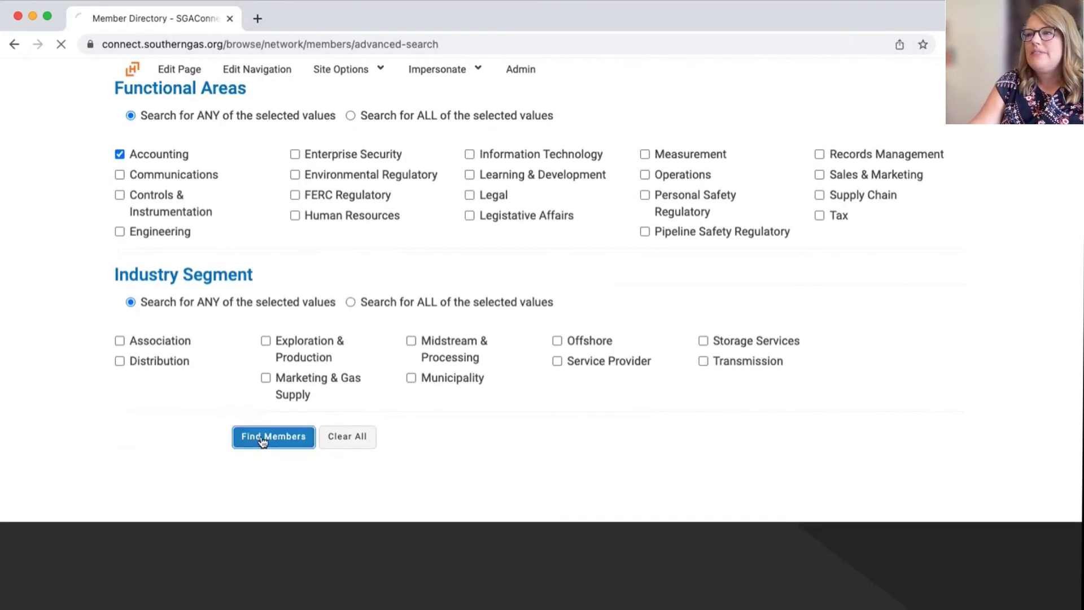
Step: Look over the matching members and open the profile of the first one listed
{"action": "scroll", "coordinate": [263, 436], "scroll_direction": "down", "scroll_amount": 5}
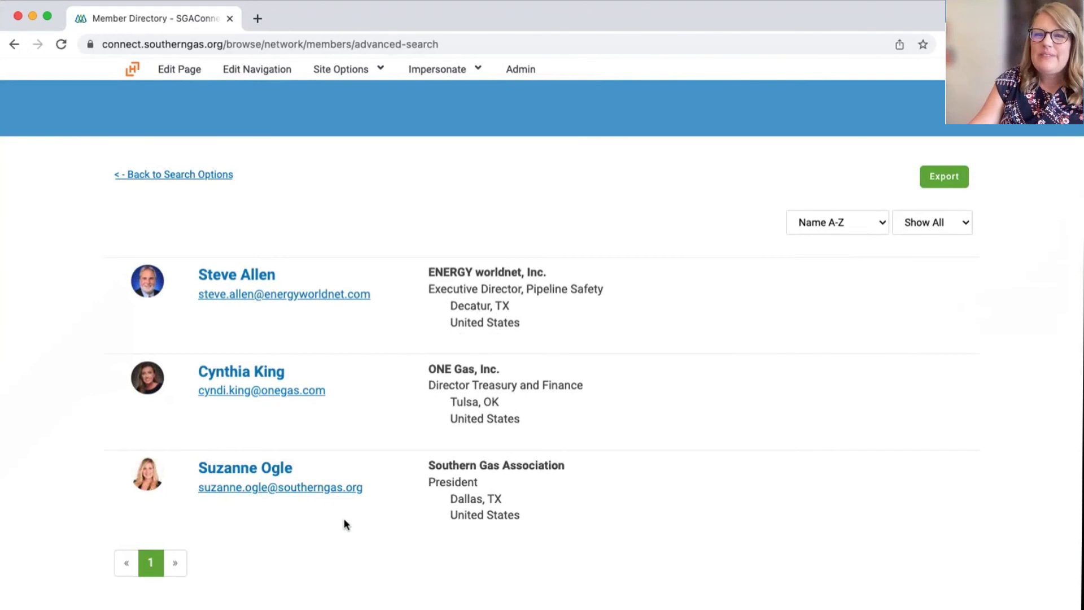
{"action": "scroll", "coordinate": [341, 577], "scroll_direction": "down", "scroll_amount": 1}
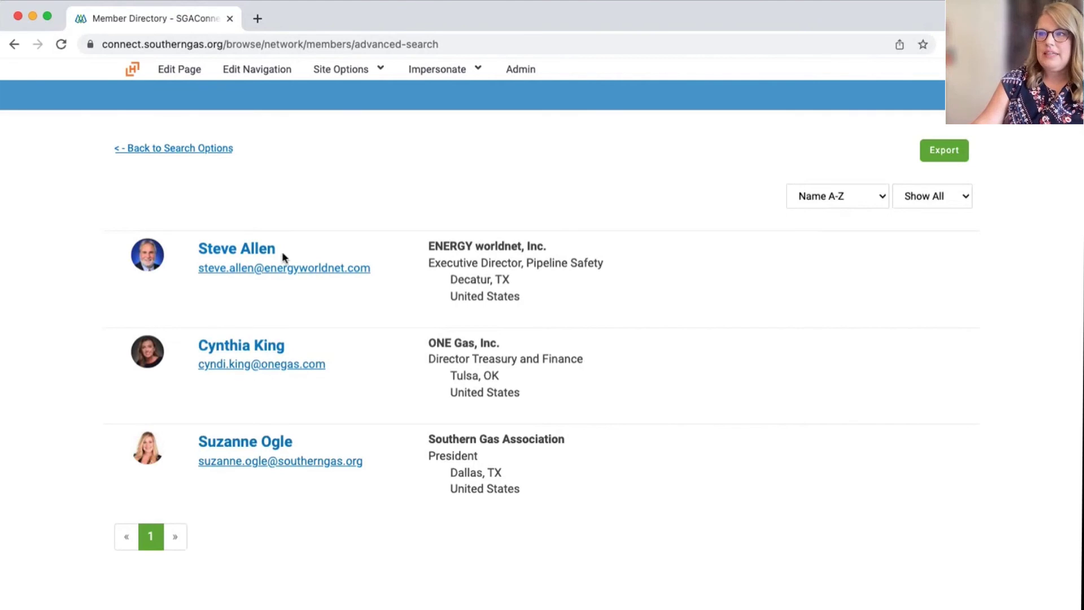
{"action": "left_click", "coordinate": [229, 253]}
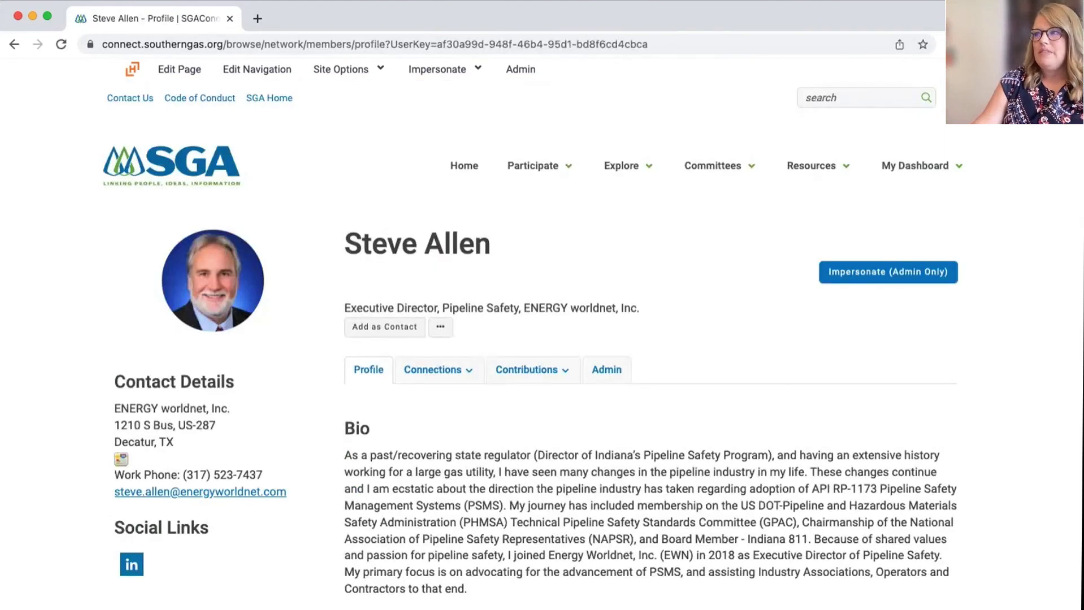
Step: Look through the member's profile, reading the bio, education, job history and professional associations
{"action": "scroll", "coordinate": [713, 113], "scroll_direction": "down", "scroll_amount": 4}
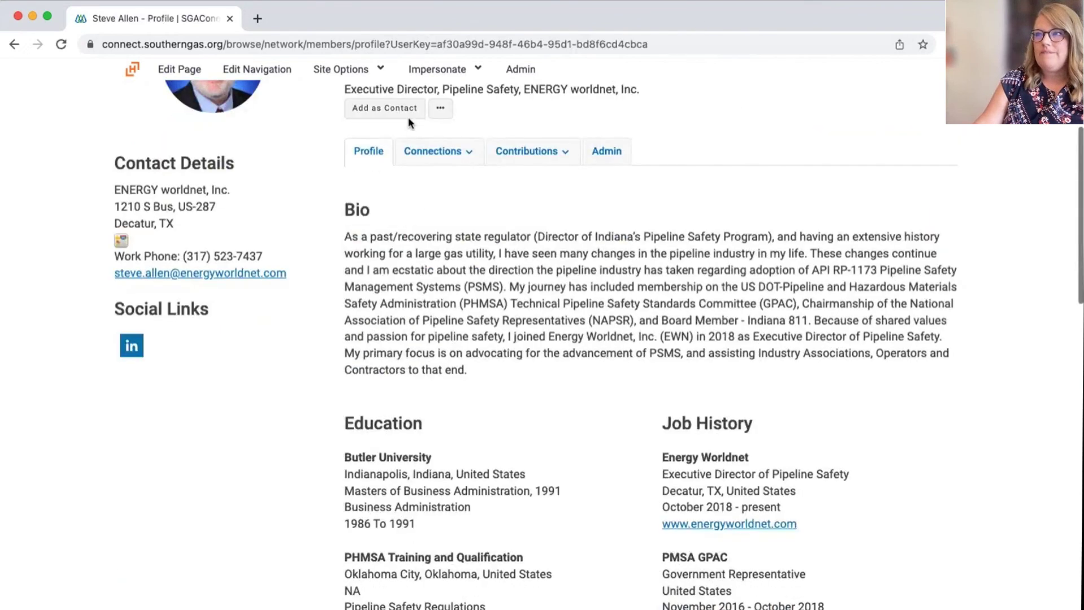
{"action": "scroll", "coordinate": [393, 120], "scroll_direction": "up", "scroll_amount": 2}
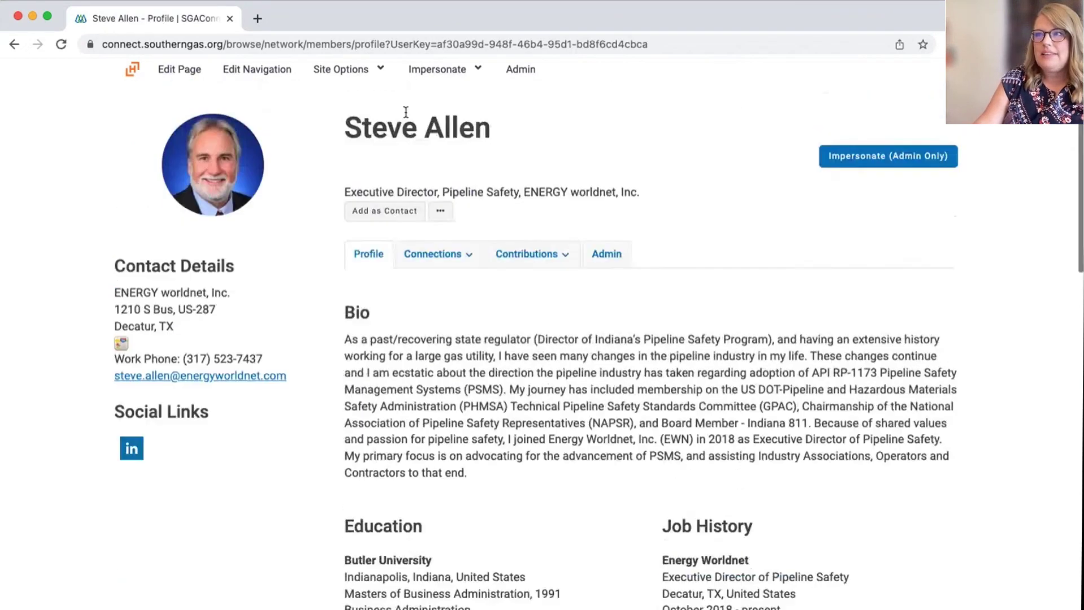
{"action": "scroll", "coordinate": [443, 201], "scroll_direction": "down", "scroll_amount": 1}
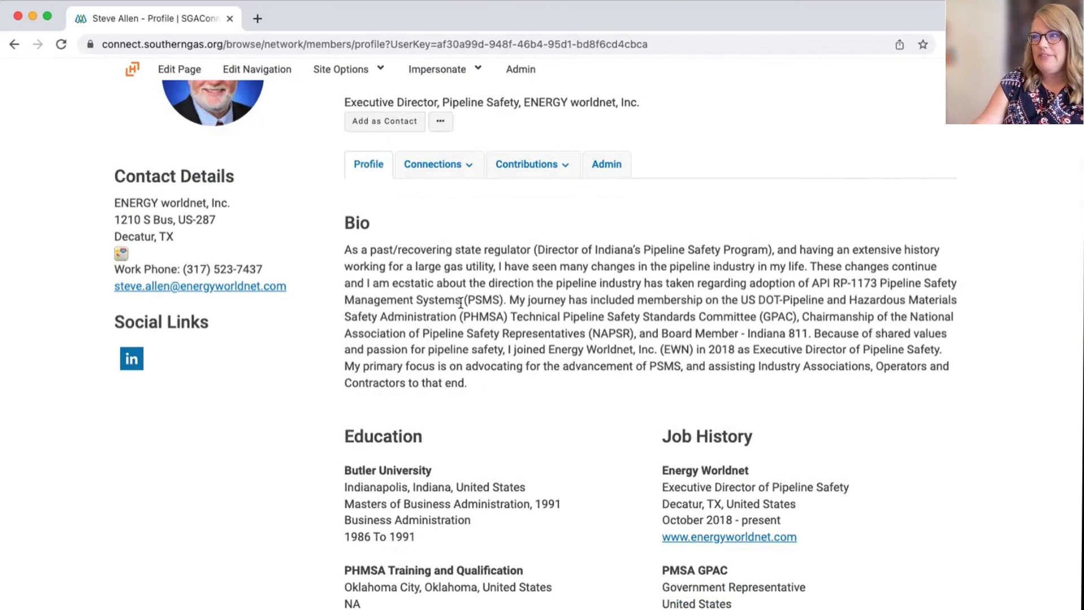
{"action": "scroll", "coordinate": [547, 542], "scroll_direction": "down", "scroll_amount": 3}
{"action": "scroll", "coordinate": [546, 543], "scroll_direction": "down", "scroll_amount": 3}
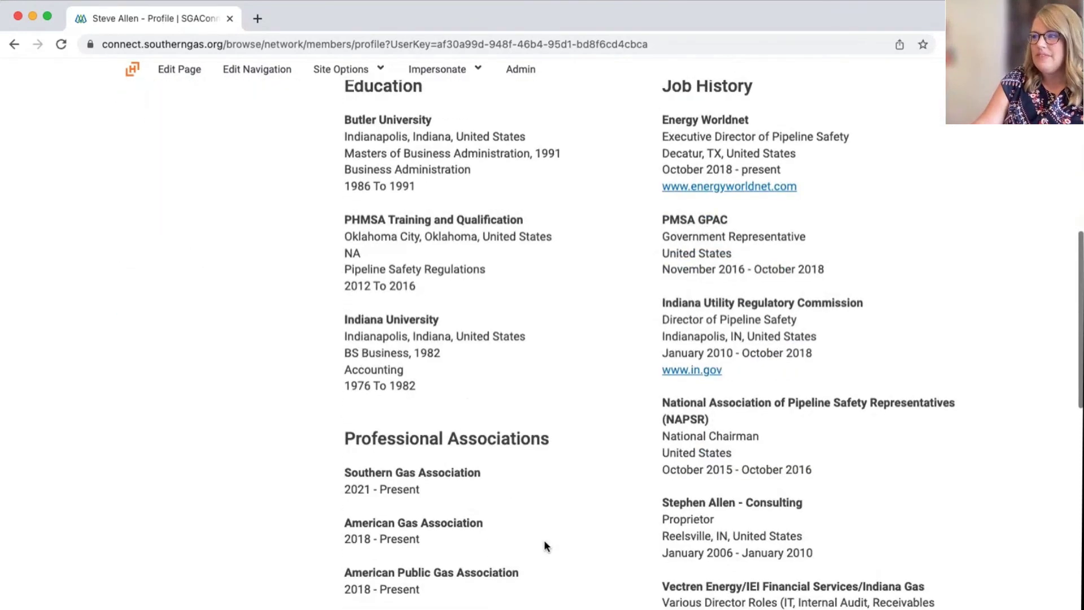
{"action": "scroll", "coordinate": [544, 546], "scroll_direction": "down", "scroll_amount": 4}
{"action": "scroll", "coordinate": [544, 545], "scroll_direction": "up", "scroll_amount": 5}
{"action": "scroll", "coordinate": [543, 543], "scroll_direction": "up", "scroll_amount": 5}
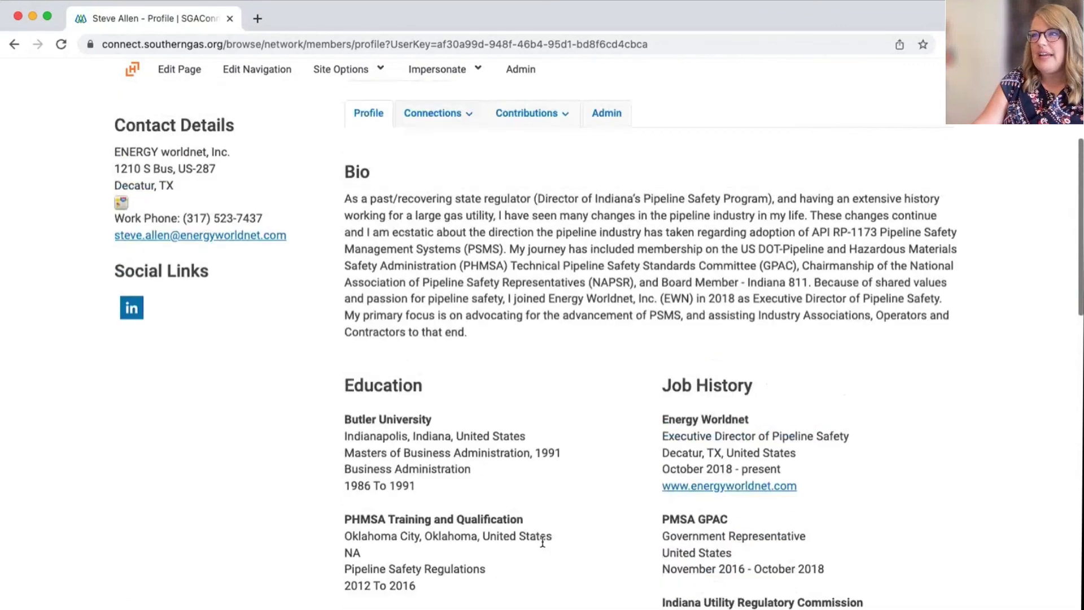
Step: Examine the functional areas, industry segment and hobbies on the member's profile, then return to the Add as Contact option
{"action": "scroll", "coordinate": [559, 380], "scroll_direction": "down", "scroll_amount": 10}
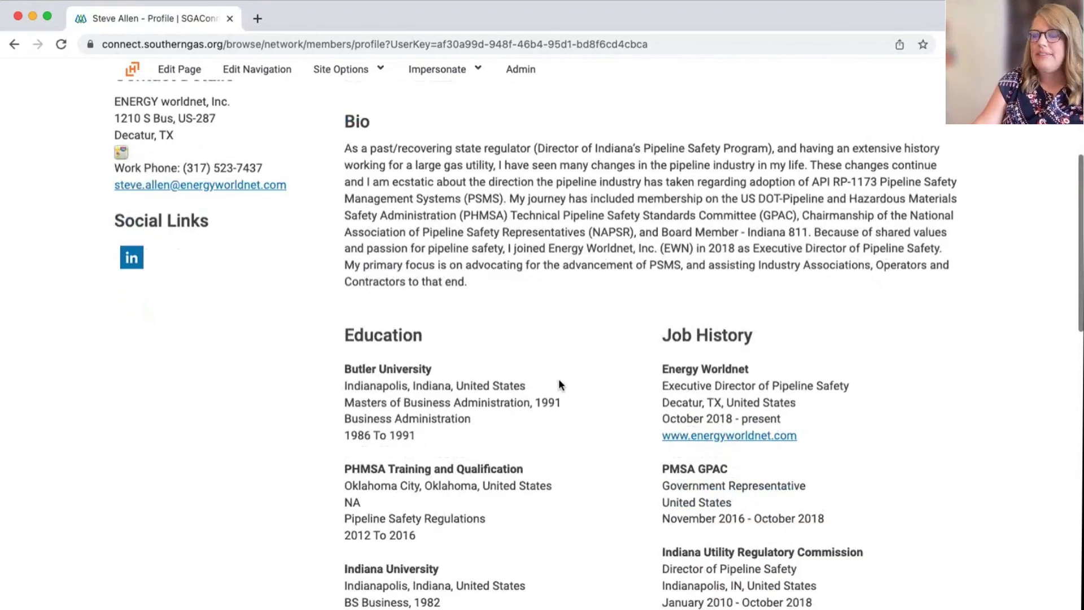
{"action": "scroll", "coordinate": [556, 383], "scroll_direction": "down", "scroll_amount": 3}
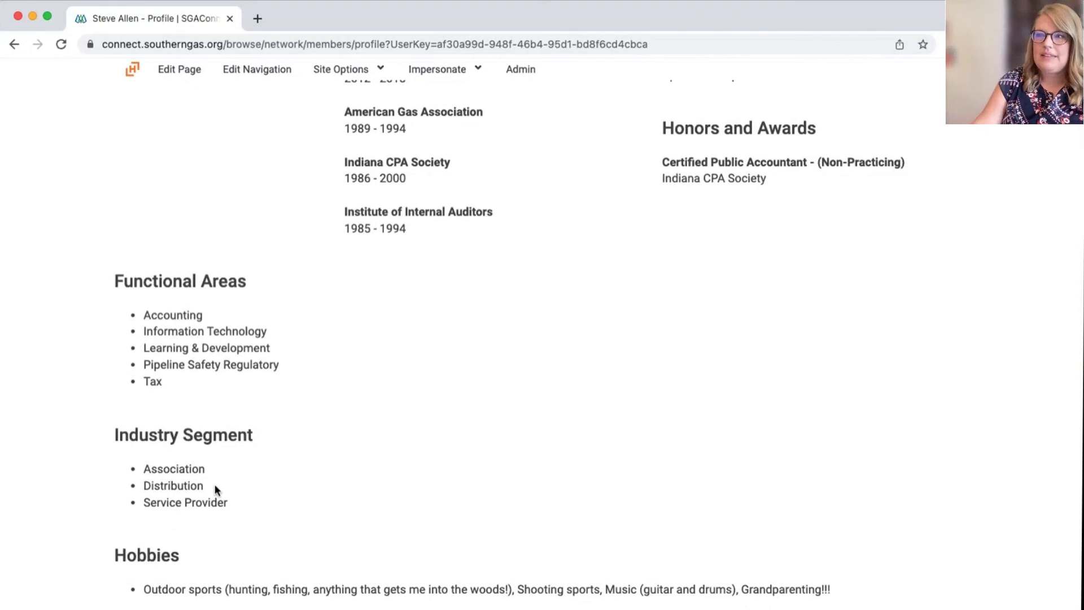
{"action": "scroll", "coordinate": [487, 596], "scroll_direction": "up", "scroll_amount": 1}
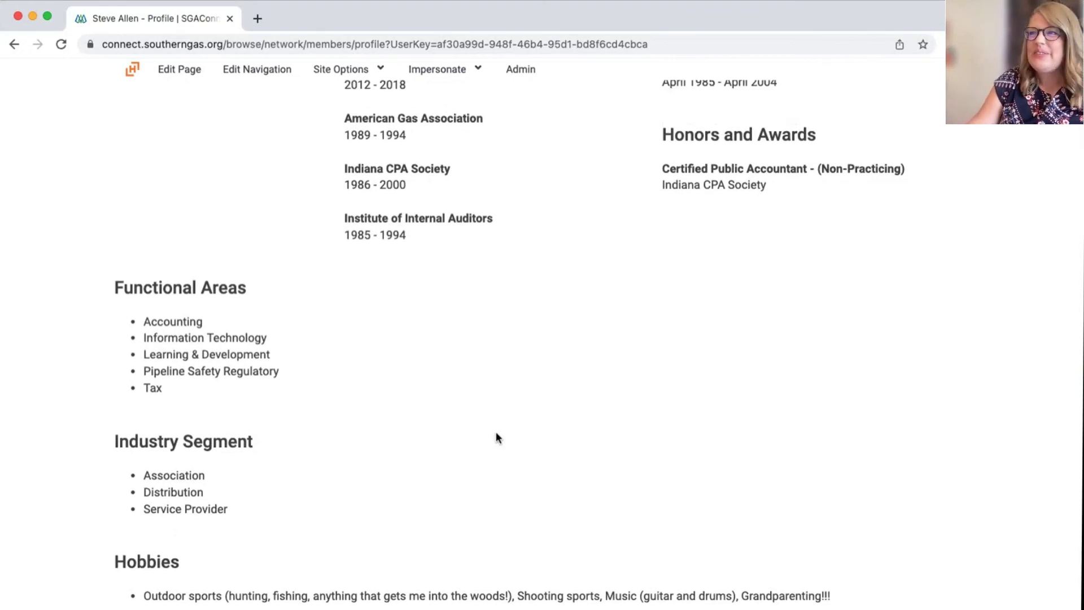
{"action": "scroll", "coordinate": [496, 433], "scroll_direction": "up", "scroll_amount": 10}
{"action": "scroll", "coordinate": [503, 419], "scroll_direction": "up", "scroll_amount": 5}
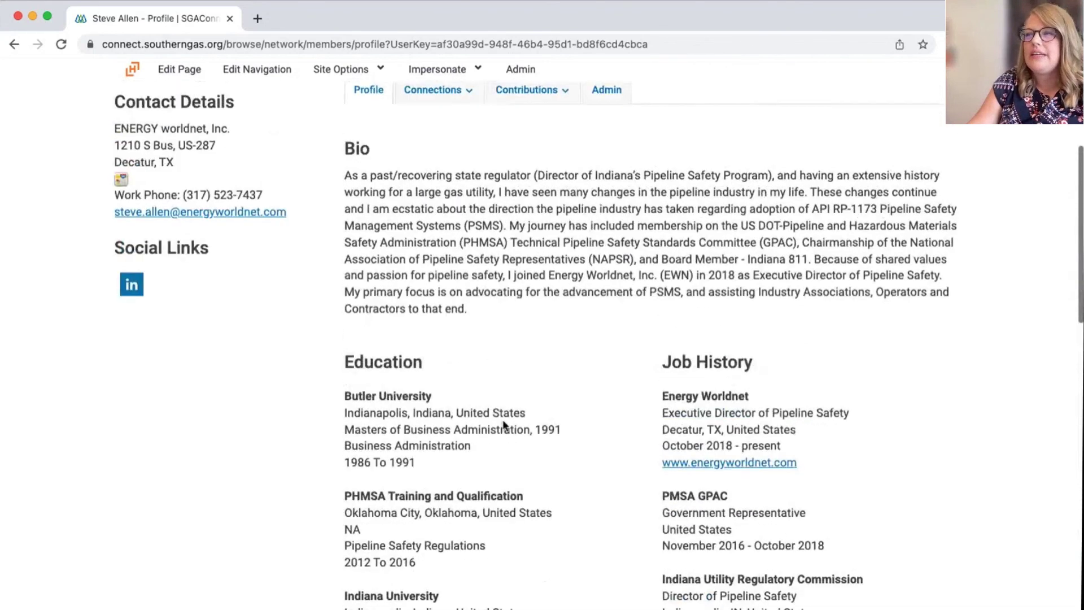
{"action": "scroll", "coordinate": [502, 427], "scroll_direction": "up", "scroll_amount": 2}
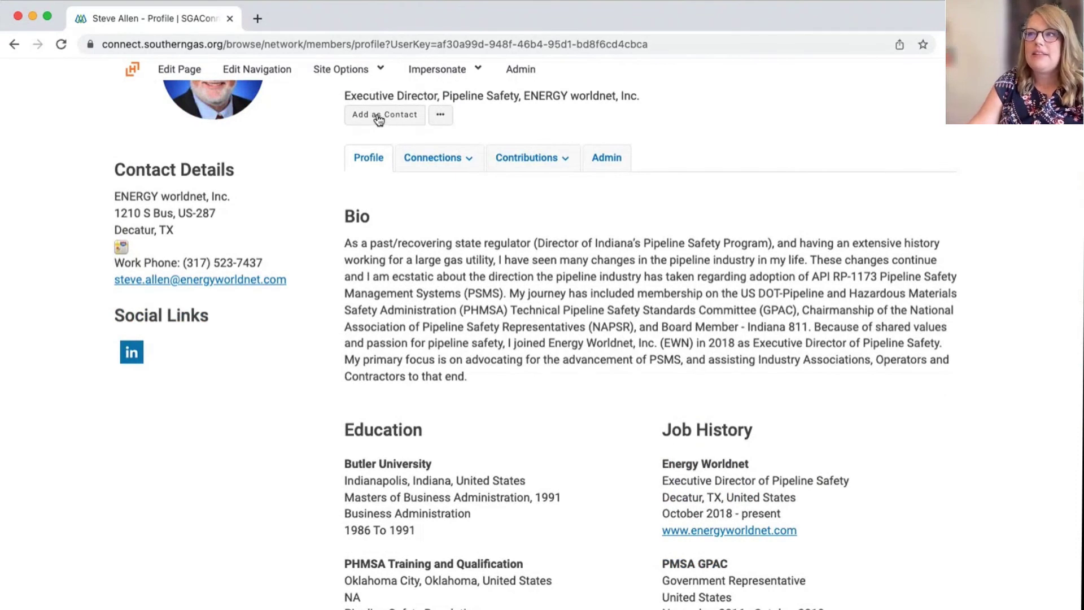
Step: Go back from the member's profile to the directory's Advanced Search options and review the search criteria again
{"action": "left_click", "coordinate": [14, 44]}
{"action": "scroll", "coordinate": [465, 201], "scroll_direction": "up", "scroll_amount": 3}
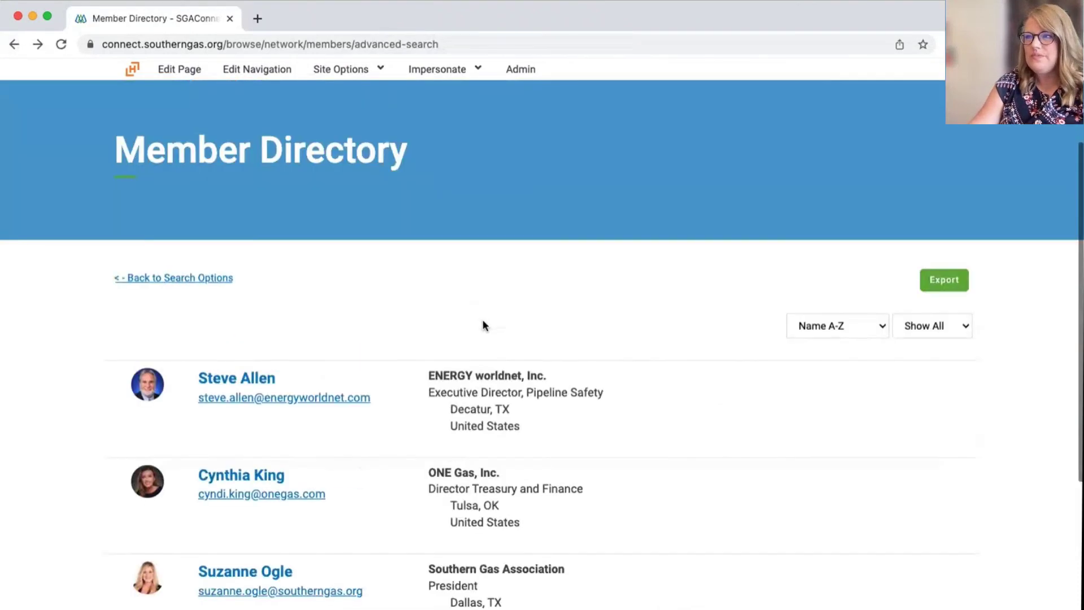
{"action": "left_click", "coordinate": [162, 297]}
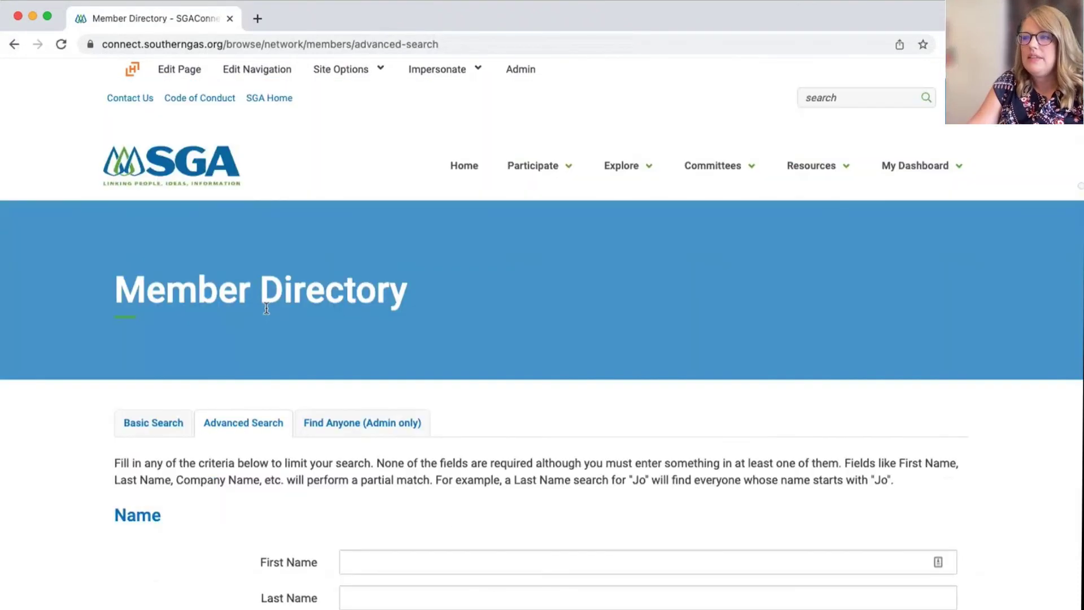
{"action": "scroll", "coordinate": [444, 363], "scroll_direction": "down", "scroll_amount": 5}
{"action": "scroll", "coordinate": [436, 374], "scroll_direction": "down", "scroll_amount": 6}
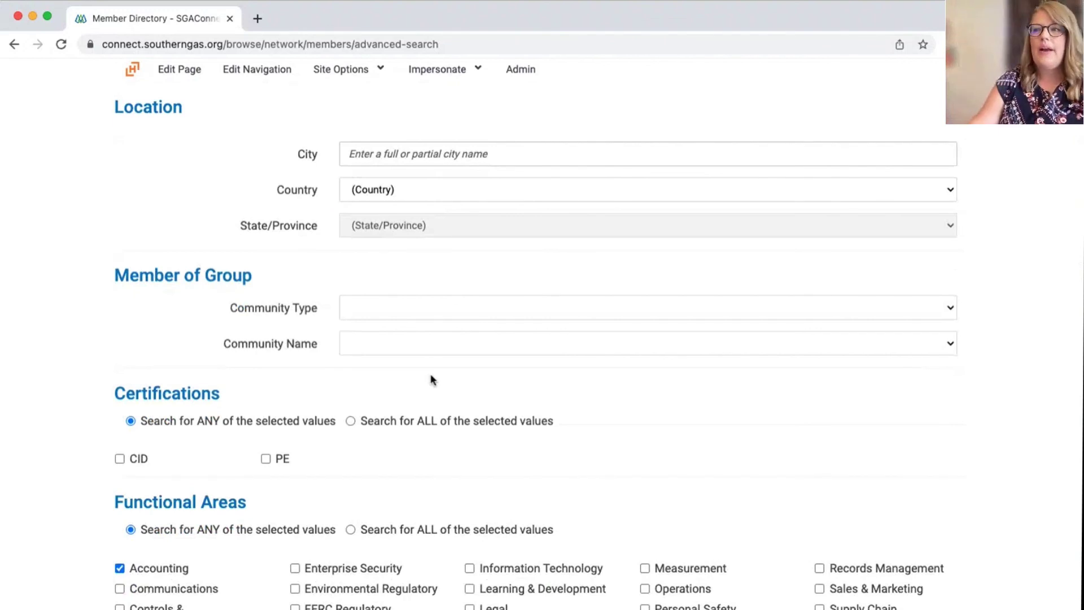
{"action": "scroll", "coordinate": [430, 378], "scroll_direction": "up", "scroll_amount": 10}
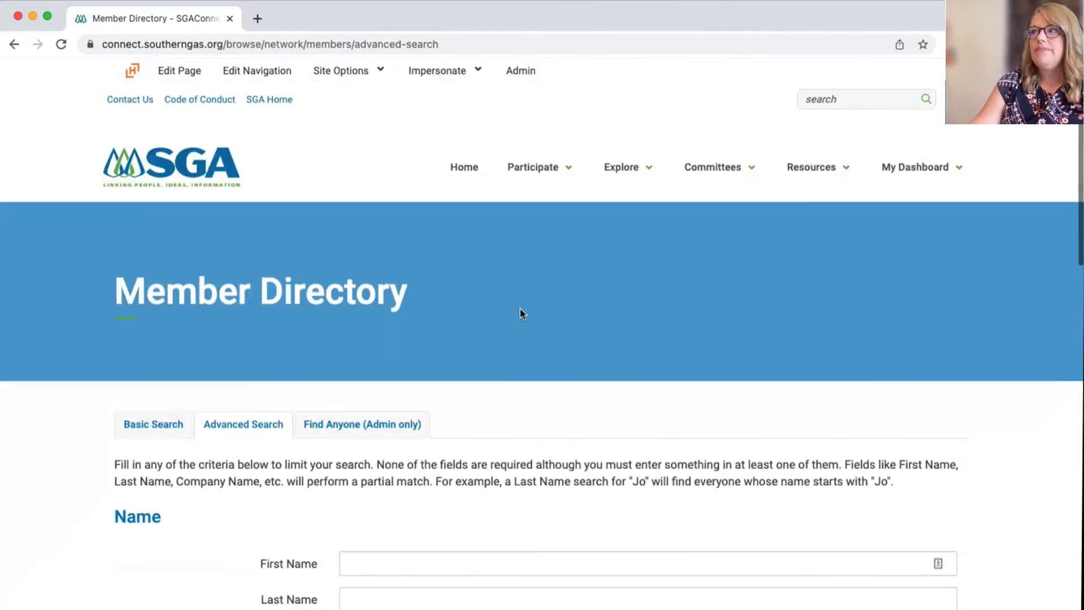
Step: Open Career Opportunities from the resources and look over the posted job discussion threads
{"action": "mouse_move", "coordinate": [823, 165]}
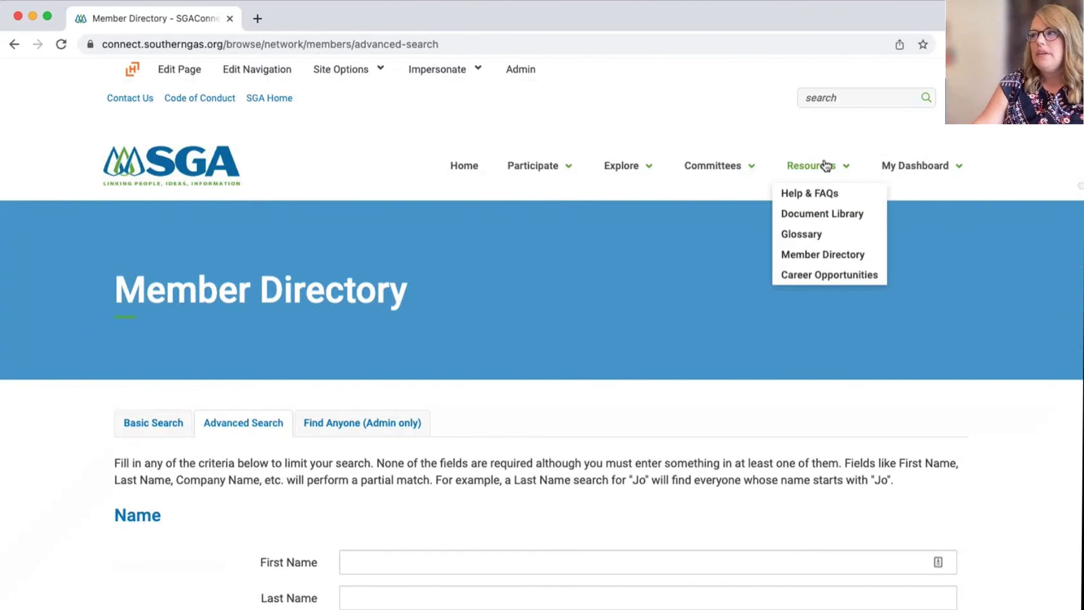
{"action": "left_click", "coordinate": [818, 276]}
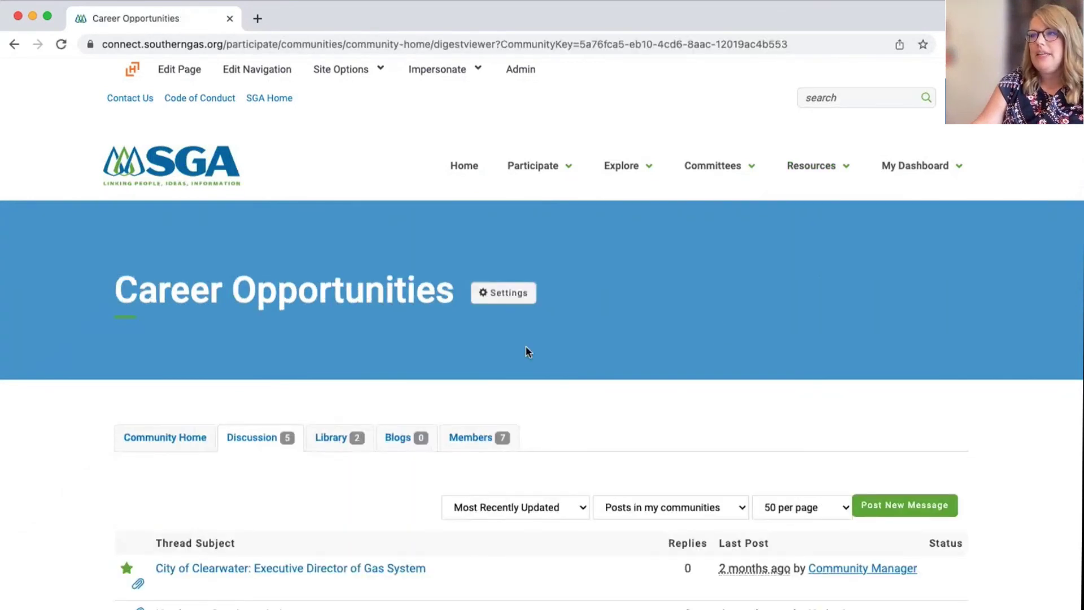
{"action": "scroll", "coordinate": [572, 524], "scroll_direction": "down", "scroll_amount": 4}
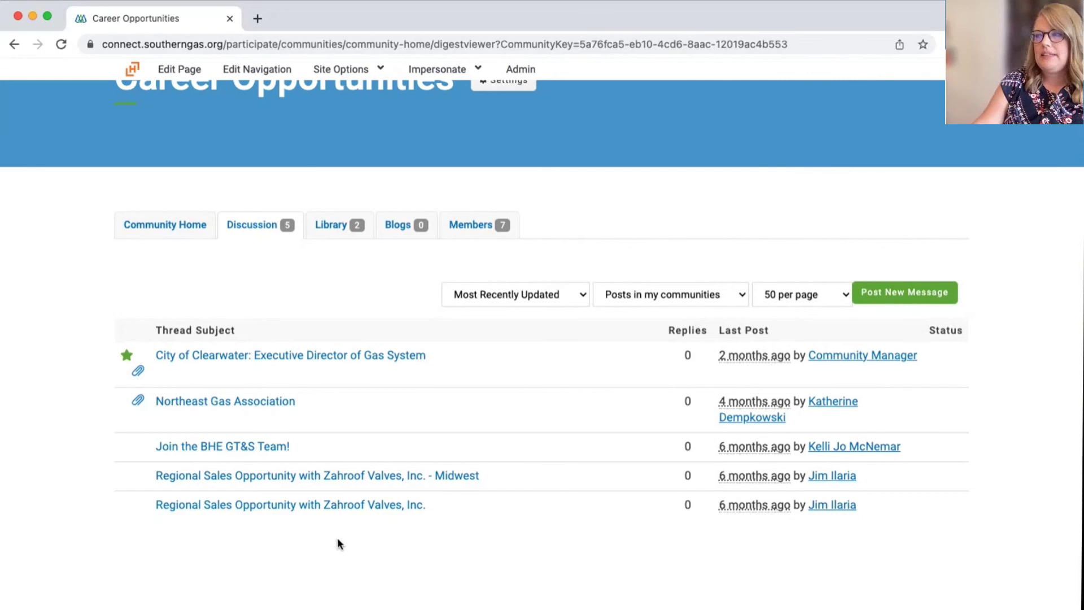
{"action": "scroll", "coordinate": [337, 539], "scroll_direction": "up", "scroll_amount": 1}
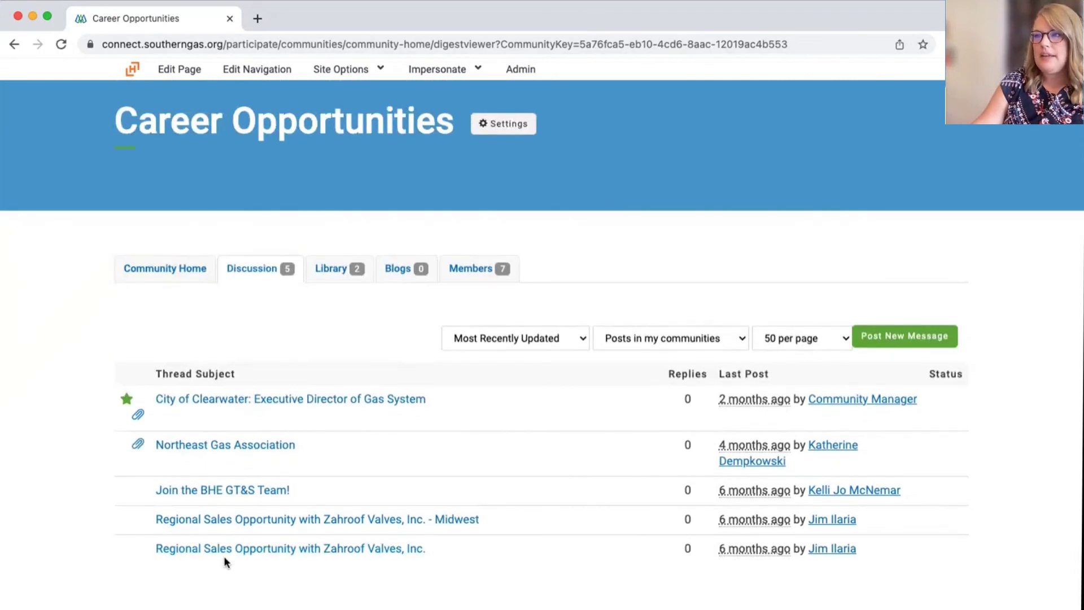
{"action": "scroll", "coordinate": [275, 374], "scroll_direction": "up", "scroll_amount": 2}
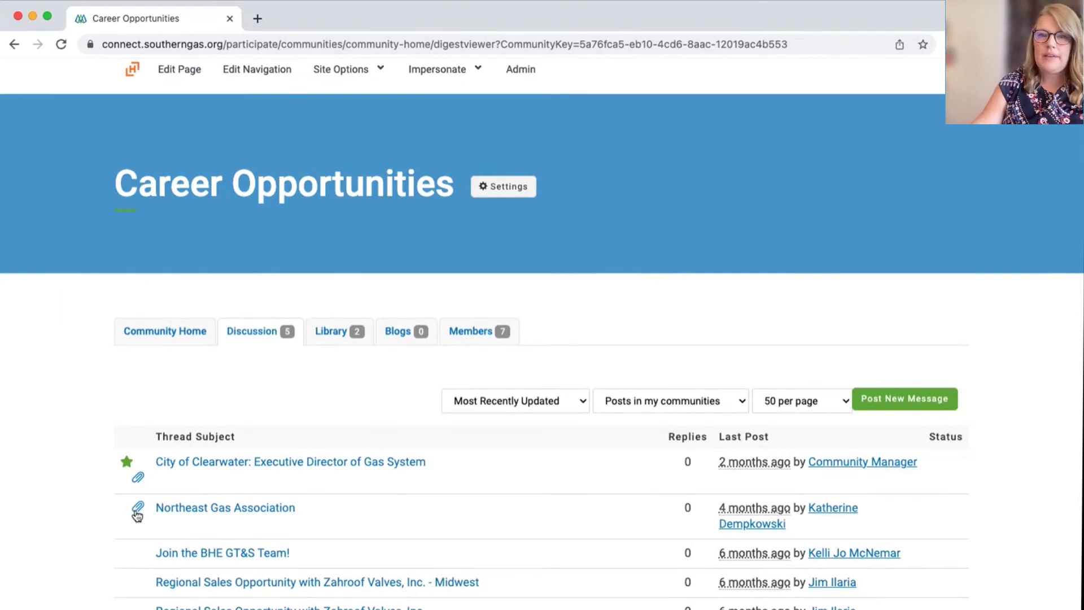
Step: Open the "City of Clearwater: Executive Director of Gas System" thread and review its post and PDF attachment
{"action": "left_click", "coordinate": [275, 468]}
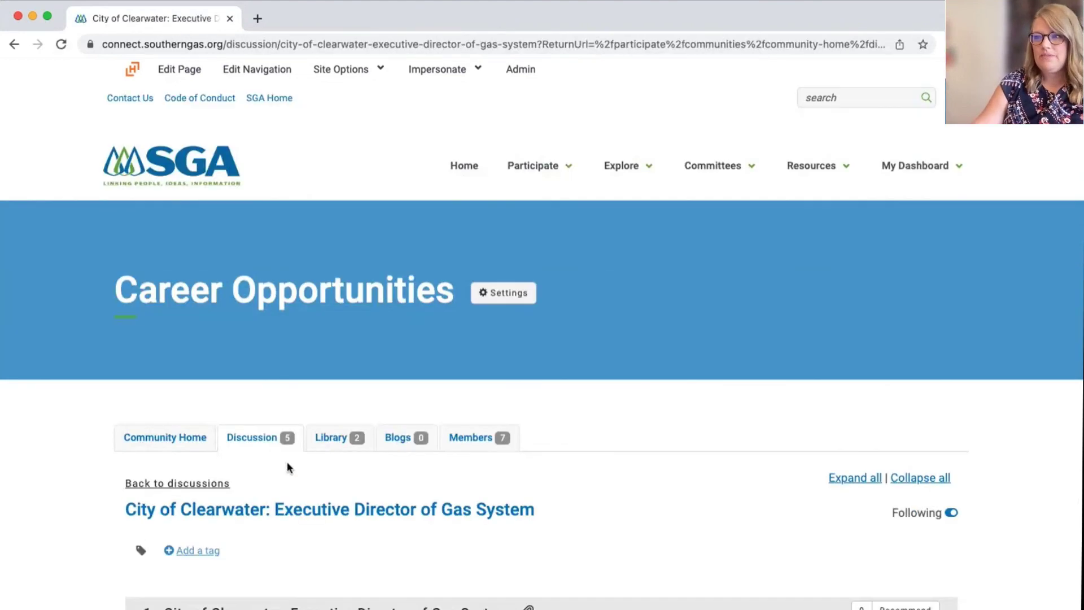
{"action": "scroll", "coordinate": [272, 441], "scroll_direction": "down", "scroll_amount": 7}
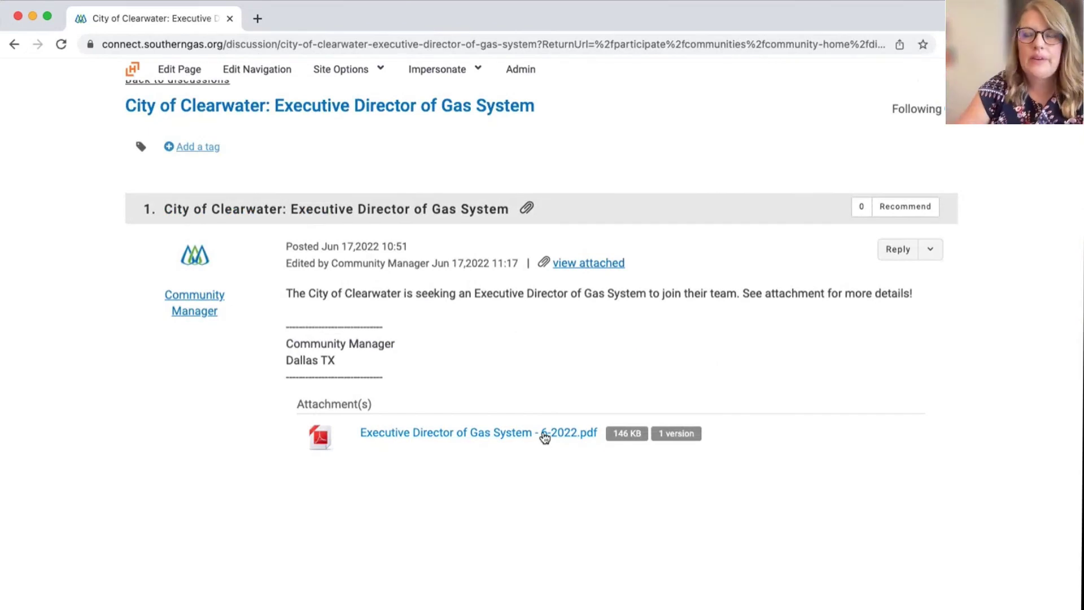
{"action": "scroll", "coordinate": [523, 395], "scroll_direction": "up", "scroll_amount": 3}
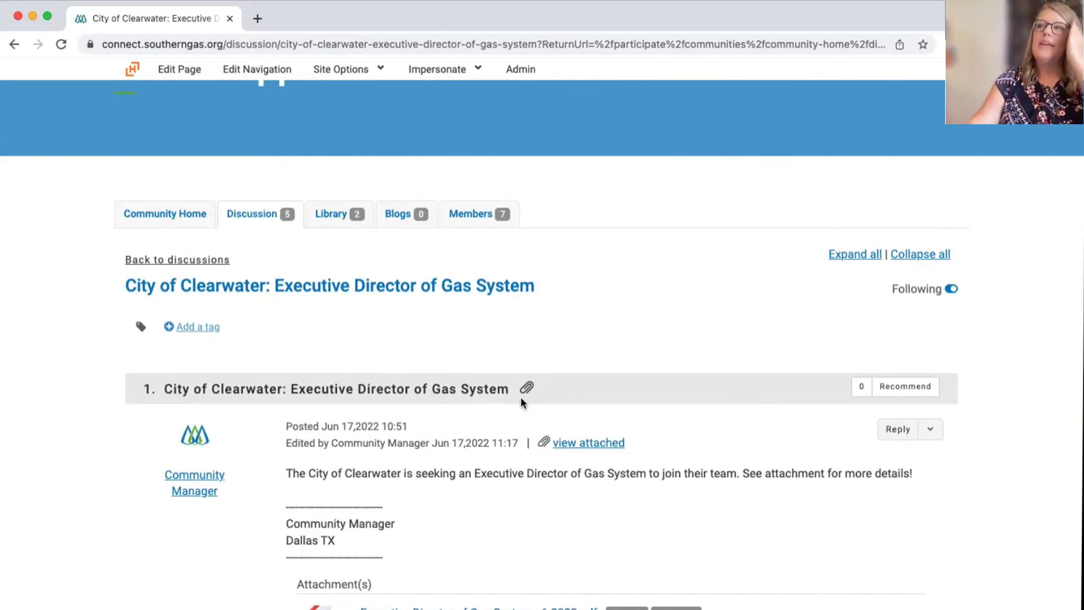
{"action": "scroll", "coordinate": [552, 310], "scroll_direction": "up", "scroll_amount": 4}
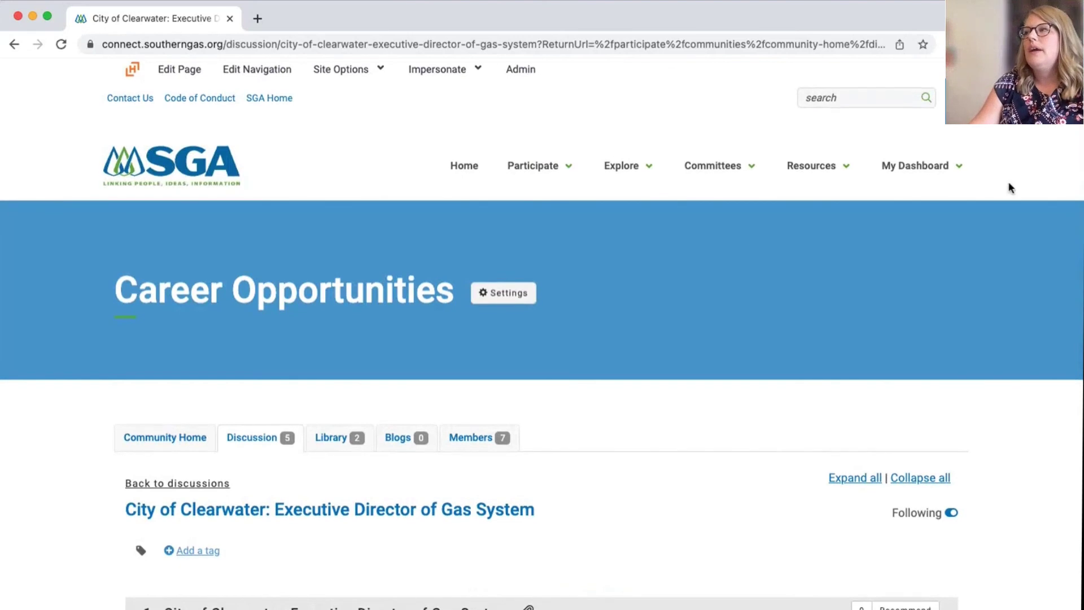
Step: Review the resources and dashboard options, then open My Inbox and look over its messages
{"action": "left_click", "coordinate": [836, 167]}
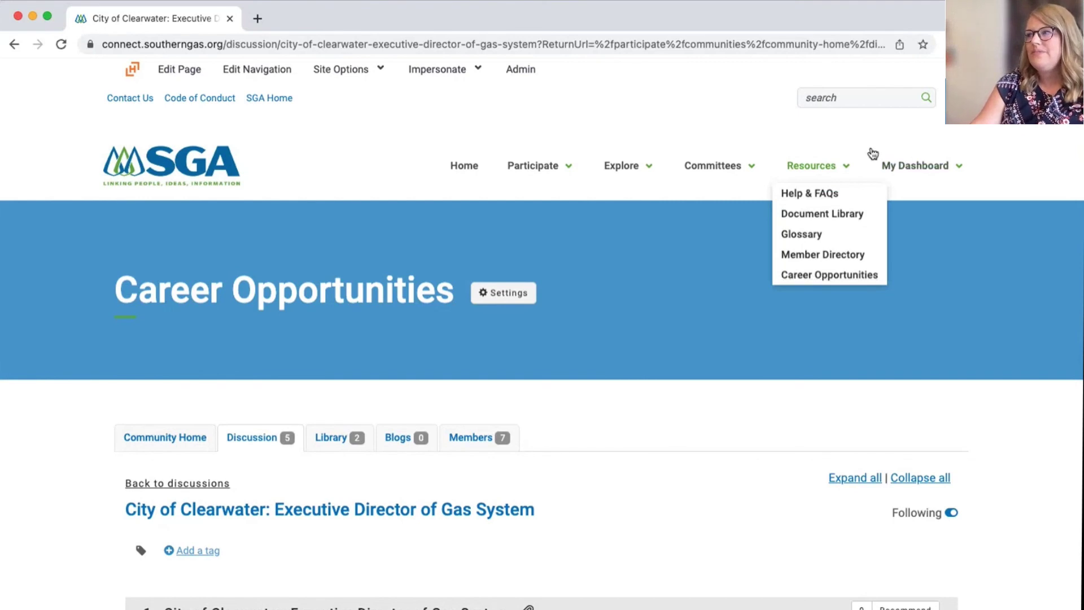
{"action": "left_click", "coordinate": [926, 169]}
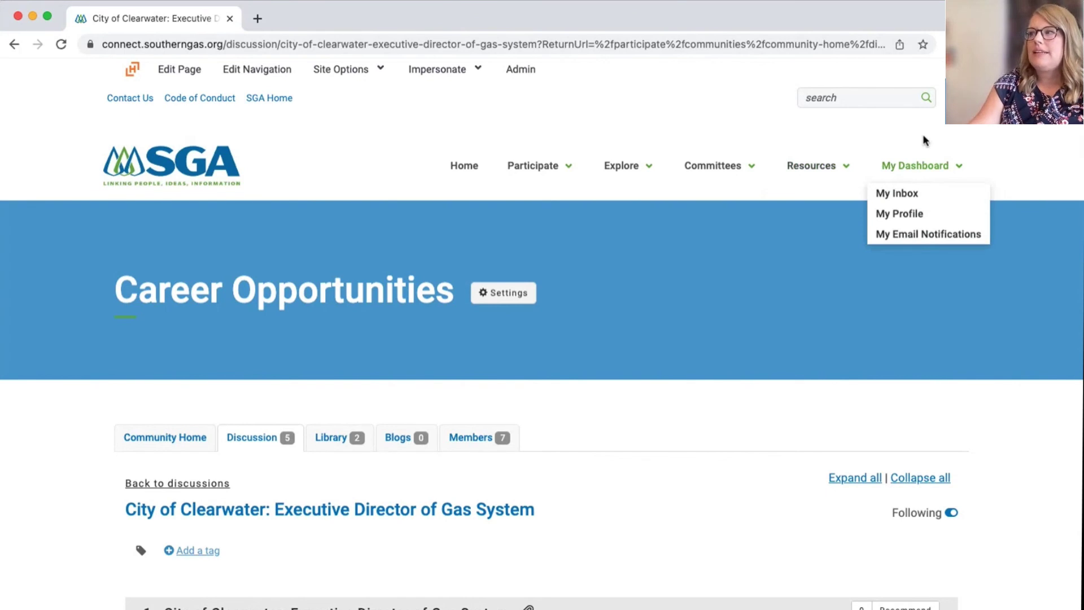
{"action": "left_click", "coordinate": [898, 193]}
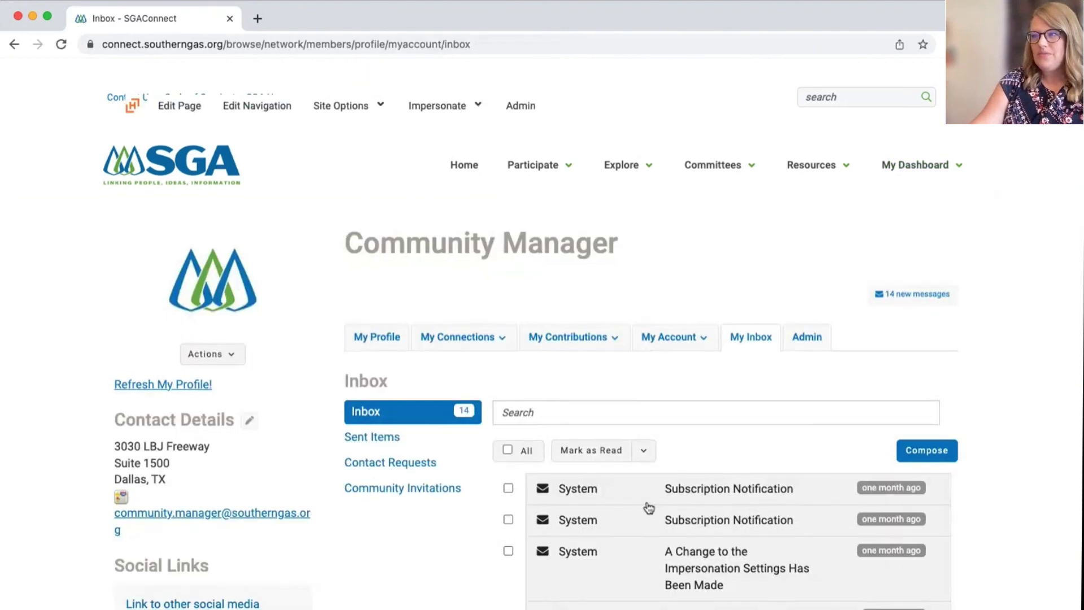
{"action": "scroll", "coordinate": [647, 509], "scroll_direction": "down", "scroll_amount": 2}
{"action": "scroll", "coordinate": [709, 372], "scroll_direction": "down", "scroll_amount": 1}
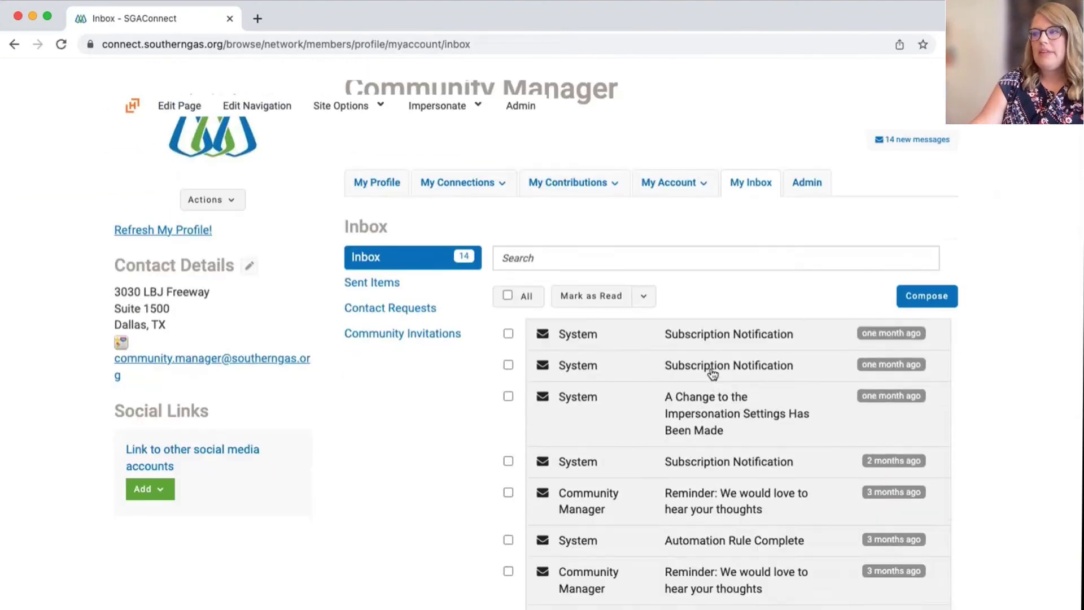
{"action": "scroll", "coordinate": [708, 437], "scroll_direction": "up", "scroll_amount": 3}
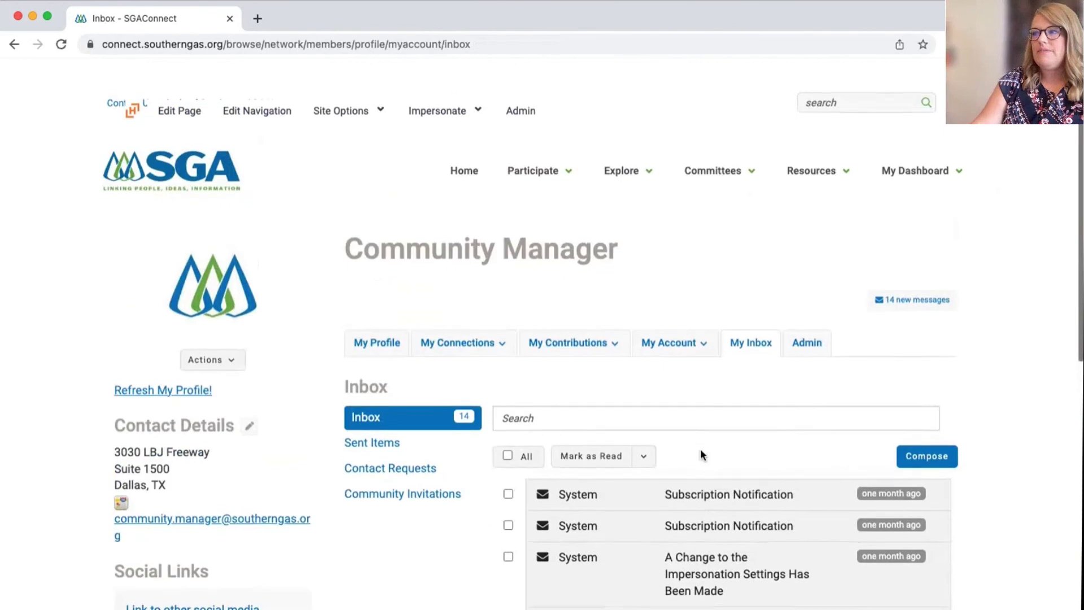
Step: Check the remaining dashboard options, then return to the community home page and look over its fresh content and quick links
{"action": "mouse_move", "coordinate": [942, 168]}
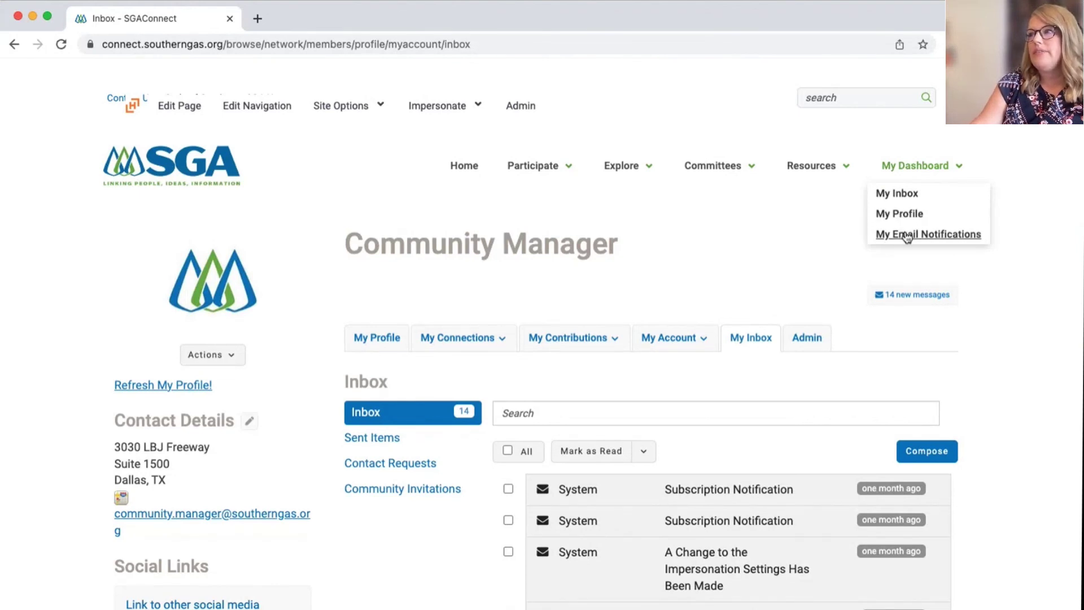
{"action": "left_click", "coordinate": [463, 166]}
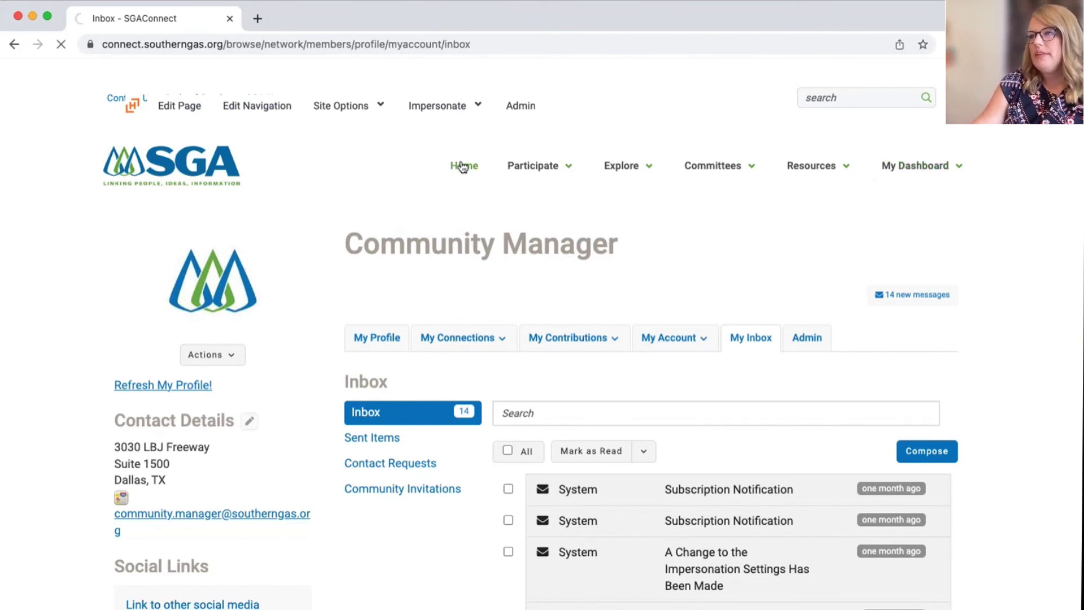
{"action": "scroll", "coordinate": [489, 204], "scroll_direction": "down", "scroll_amount": 5}
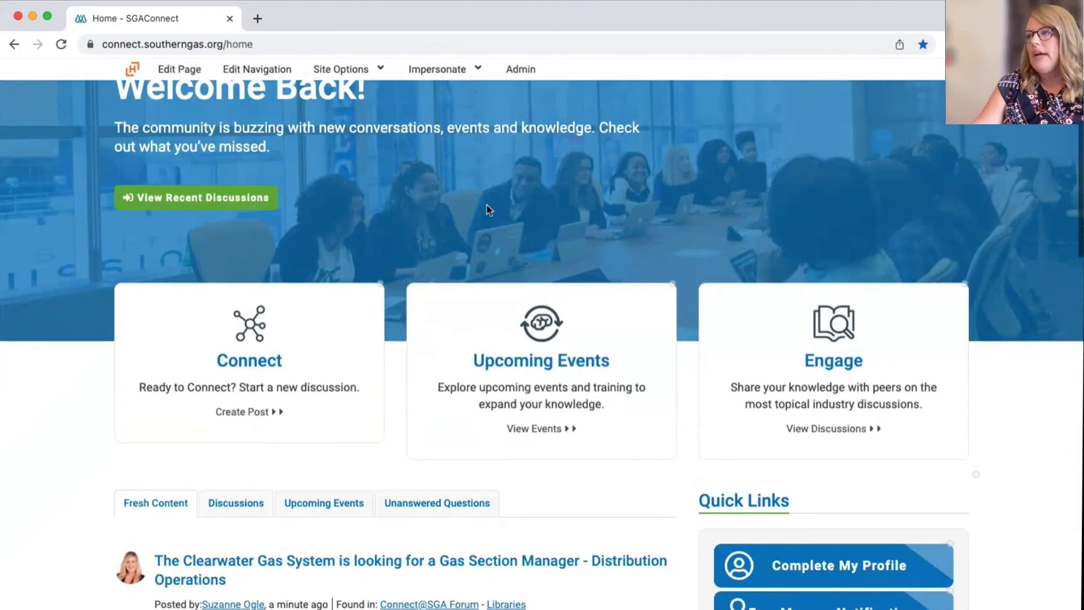
{"action": "scroll", "coordinate": [487, 205], "scroll_direction": "down", "scroll_amount": 14}
{"action": "scroll", "coordinate": [489, 206], "scroll_direction": "down", "scroll_amount": 7}
{"action": "scroll", "coordinate": [489, 206], "scroll_direction": "up", "scroll_amount": 7}
{"action": "scroll", "coordinate": [489, 207], "scroll_direction": "up", "scroll_amount": 10}
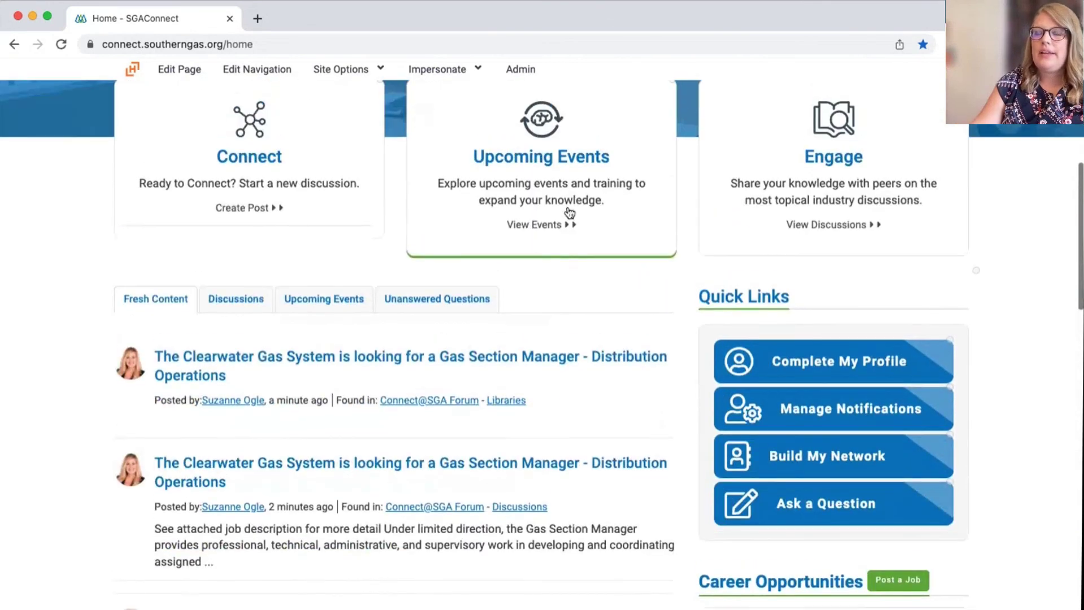
Step: Switch the home page's content feed to Discussions and look at the latest posts
{"action": "scroll", "coordinate": [212, 304], "scroll_direction": "up", "scroll_amount": 3}
{"action": "scroll", "coordinate": [237, 396], "scroll_direction": "up", "scroll_amount": 1}
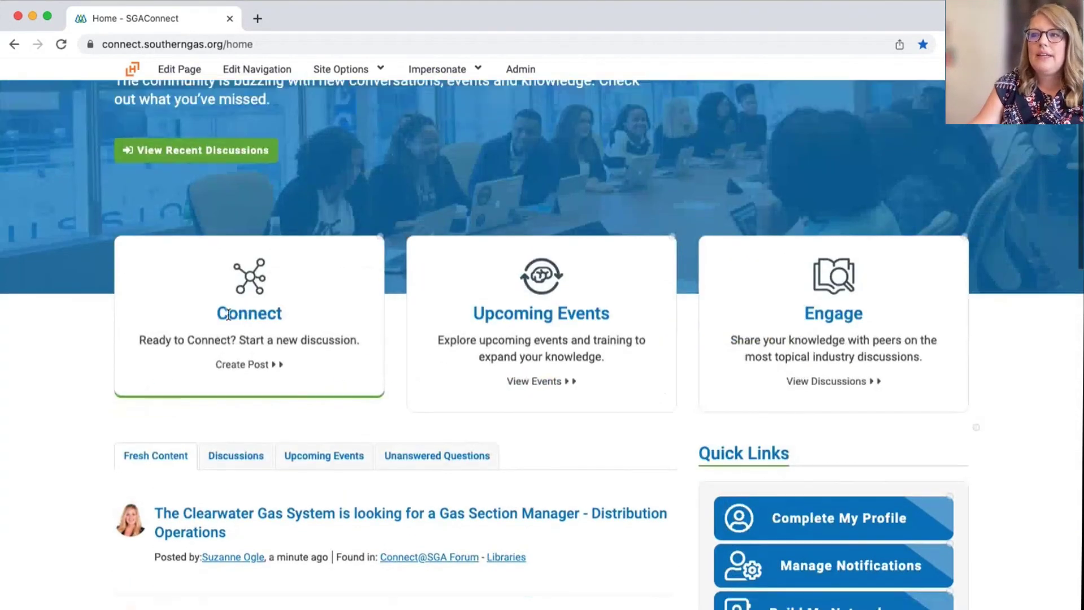
{"action": "left_click", "coordinate": [234, 459]}
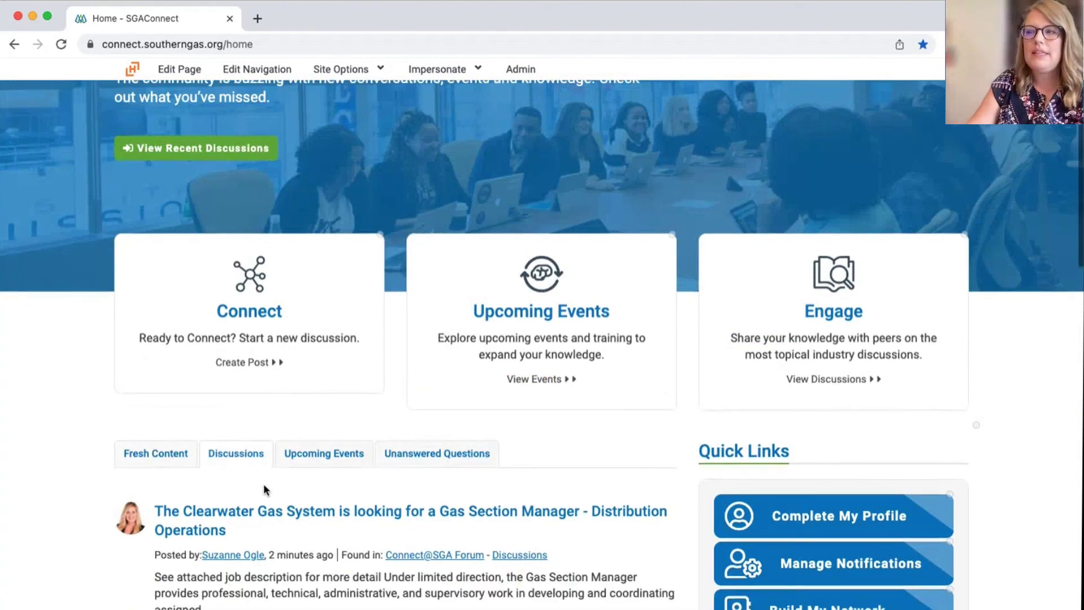
{"action": "scroll", "coordinate": [264, 489], "scroll_direction": "down", "scroll_amount": 2}
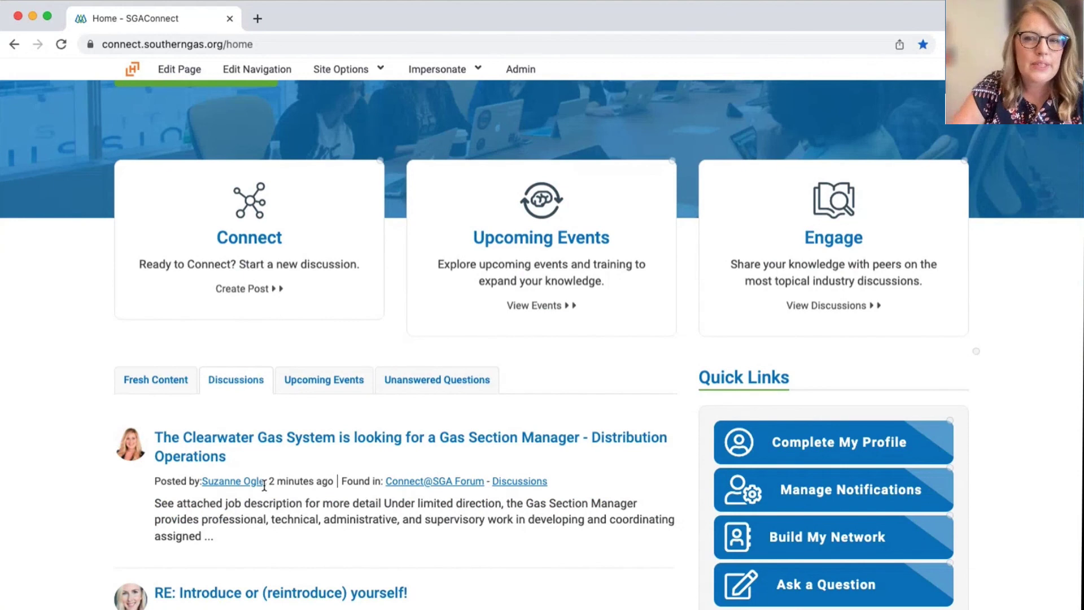
Step: Look over the recent discussion posts, quick links and Career Opportunities on the home page, then return to its welcome banner
{"action": "scroll", "coordinate": [277, 486], "scroll_direction": "down", "scroll_amount": 3}
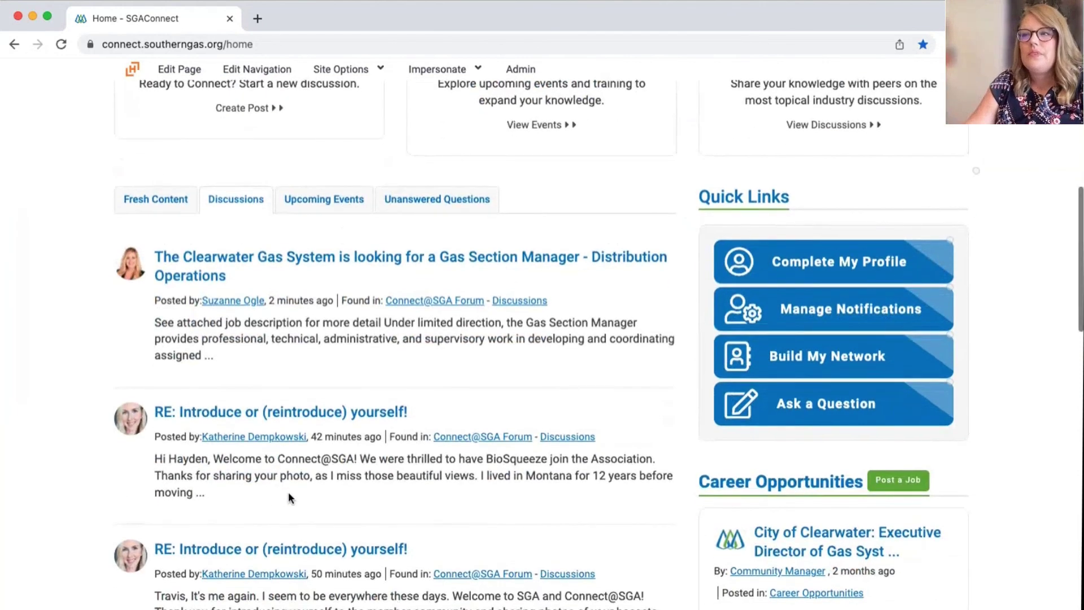
{"action": "scroll", "coordinate": [289, 497], "scroll_direction": "down", "scroll_amount": 1}
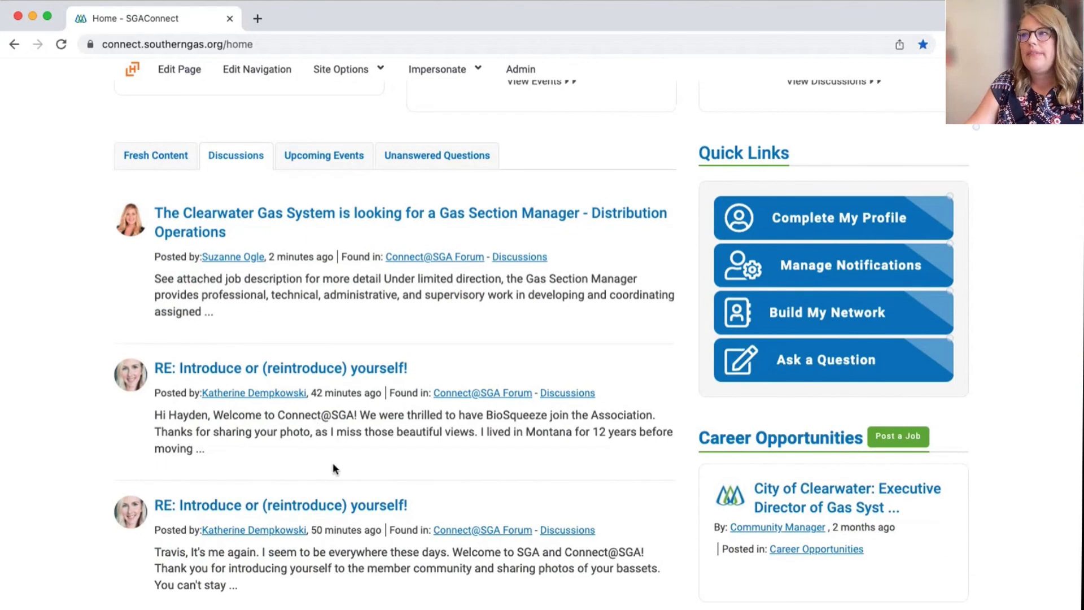
{"action": "scroll", "coordinate": [333, 470], "scroll_direction": "up", "scroll_amount": 5}
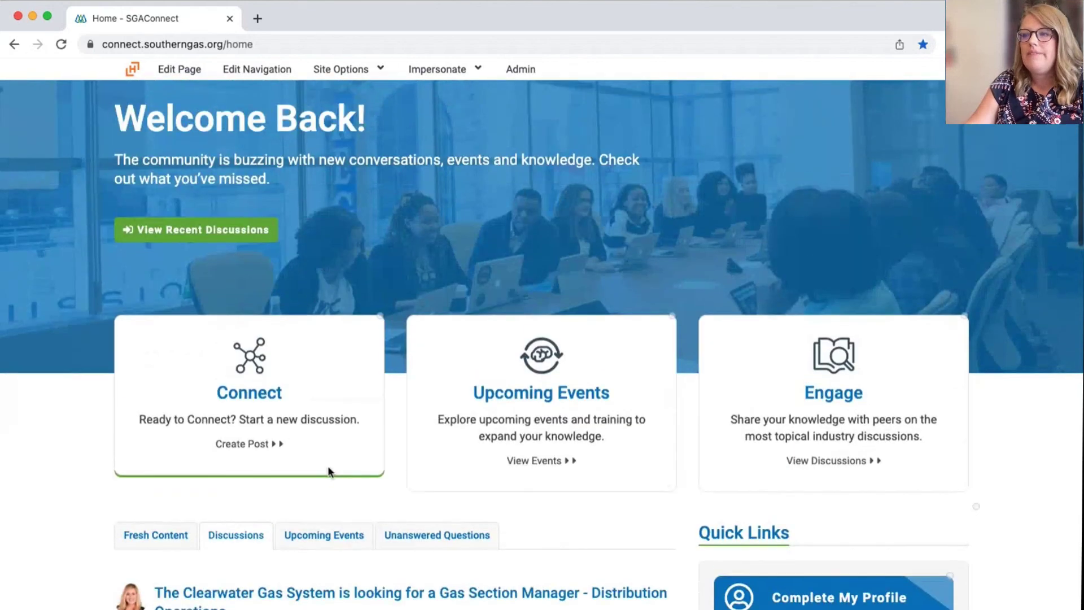
{"action": "scroll", "coordinate": [350, 480], "scroll_direction": "down", "scroll_amount": 5}
{"action": "scroll", "coordinate": [358, 489], "scroll_direction": "down", "scroll_amount": 3}
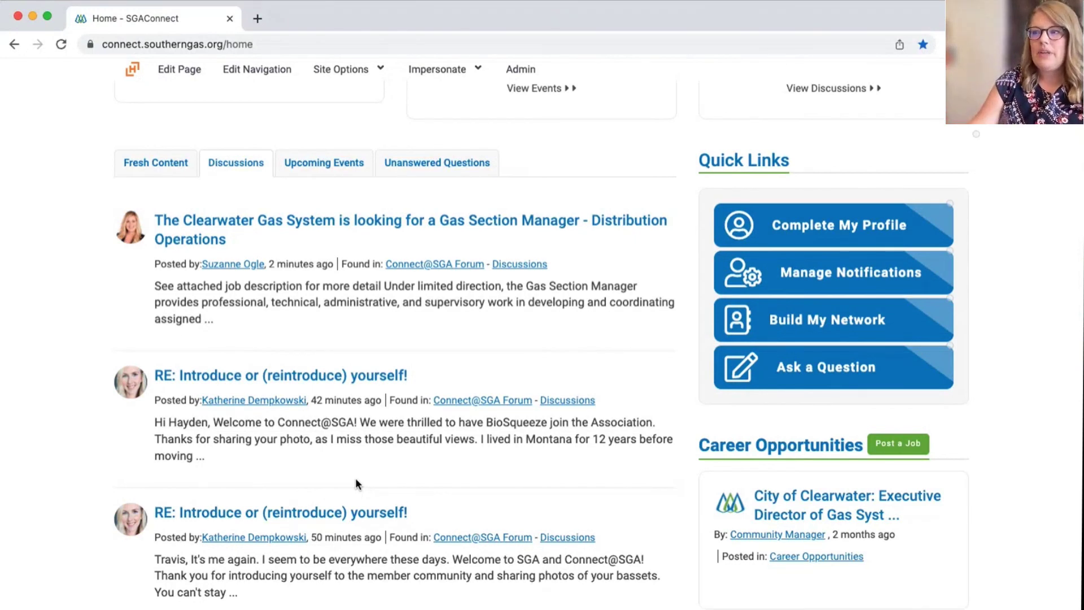
{"action": "scroll", "coordinate": [355, 478], "scroll_direction": "up", "scroll_amount": 10}
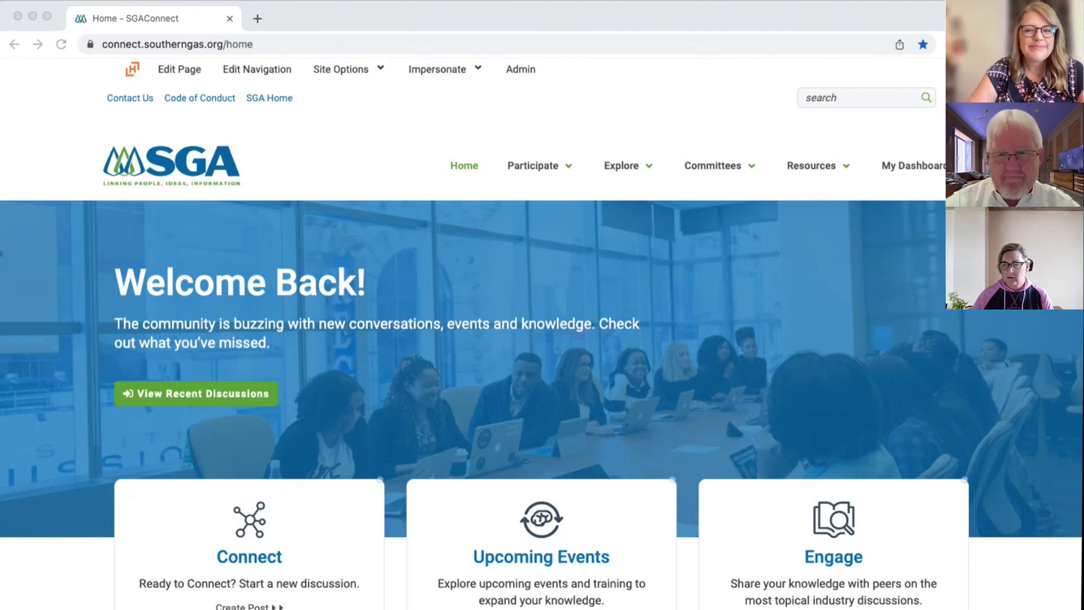
{"action": "scroll", "coordinate": [52, 292], "scroll_direction": "down", "scroll_amount": 4}
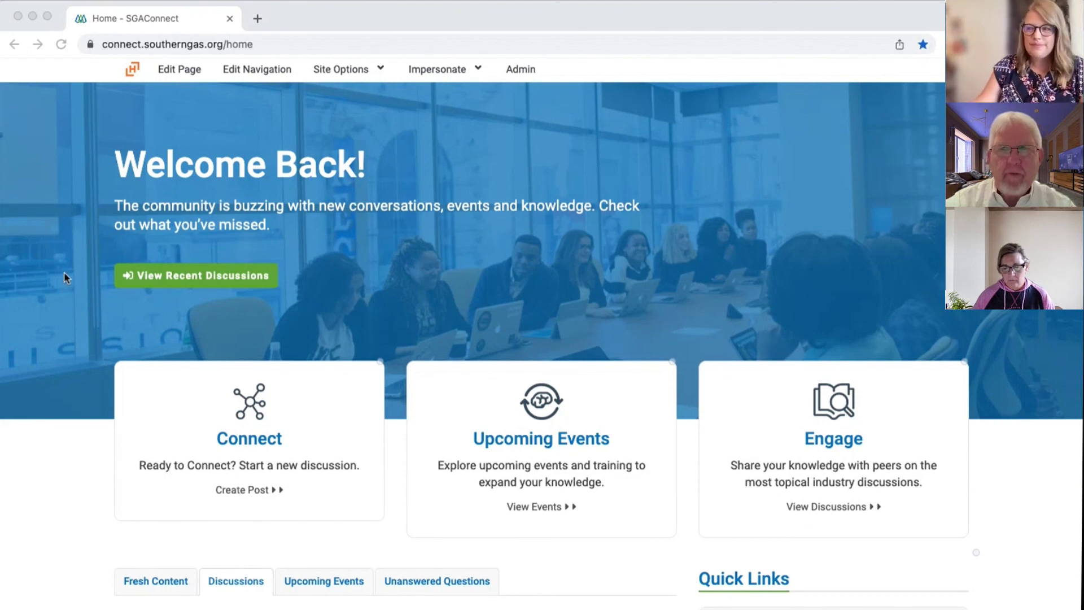
{"action": "scroll", "coordinate": [310, 384], "scroll_direction": "down", "scroll_amount": 5}
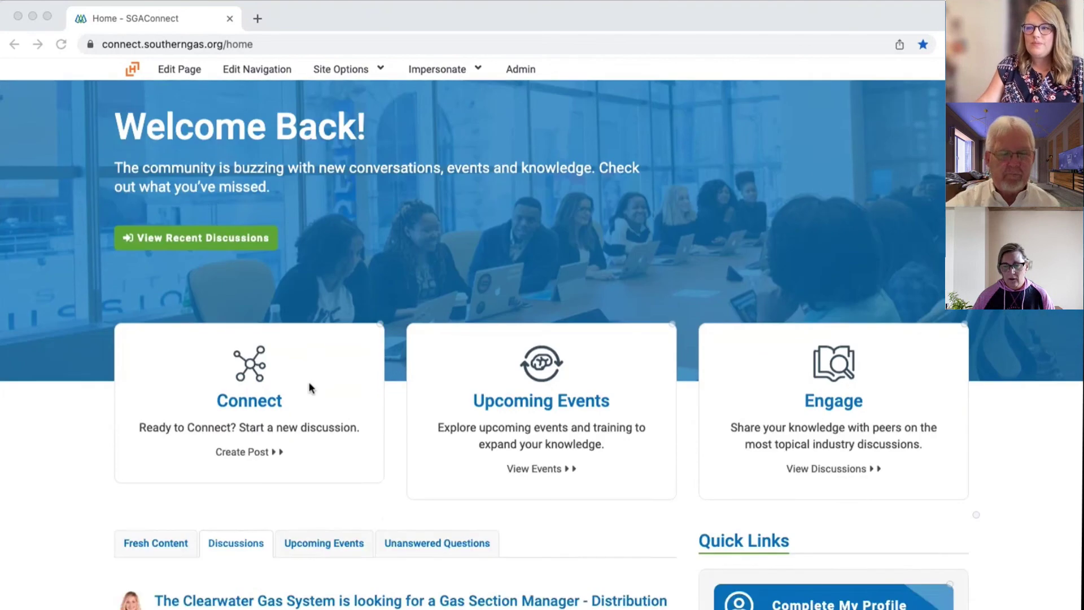
{"action": "scroll", "coordinate": [304, 387], "scroll_direction": "down", "scroll_amount": 1}
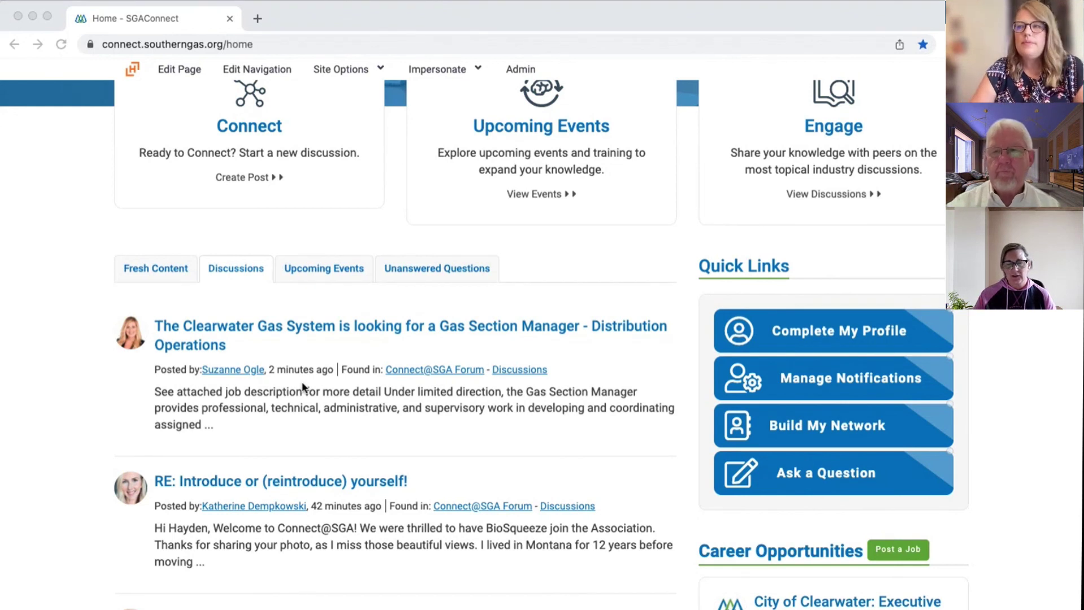
{"action": "scroll", "coordinate": [275, 325], "scroll_direction": "up", "scroll_amount": 6}
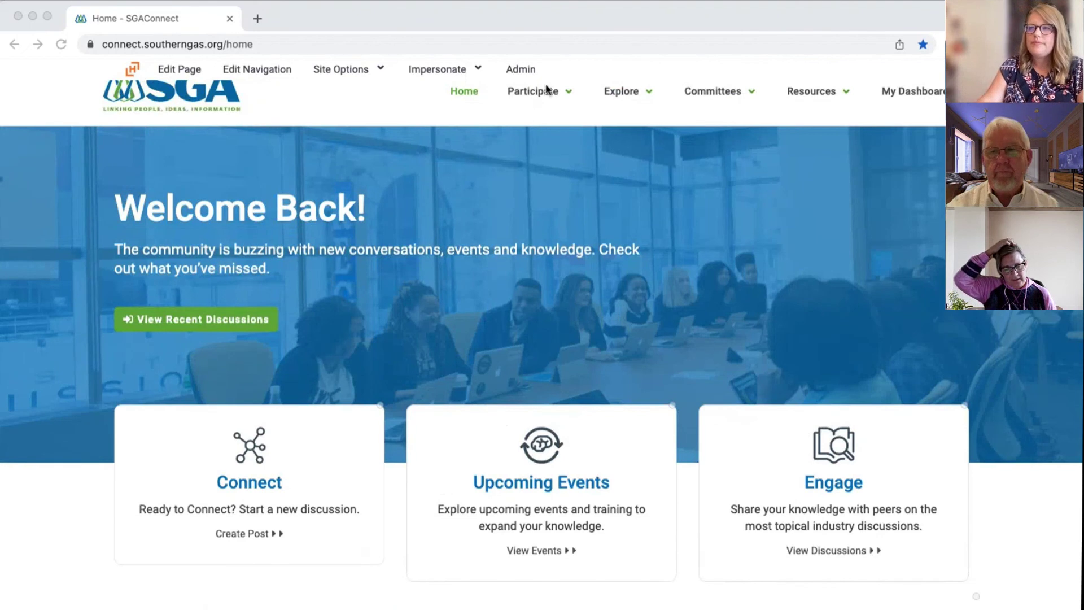
Step: Find the "Getting Involved with Hydrogen?" post in the home page's Discussions feed and open its thread
{"action": "scroll", "coordinate": [470, 177], "scroll_direction": "down", "scroll_amount": 6}
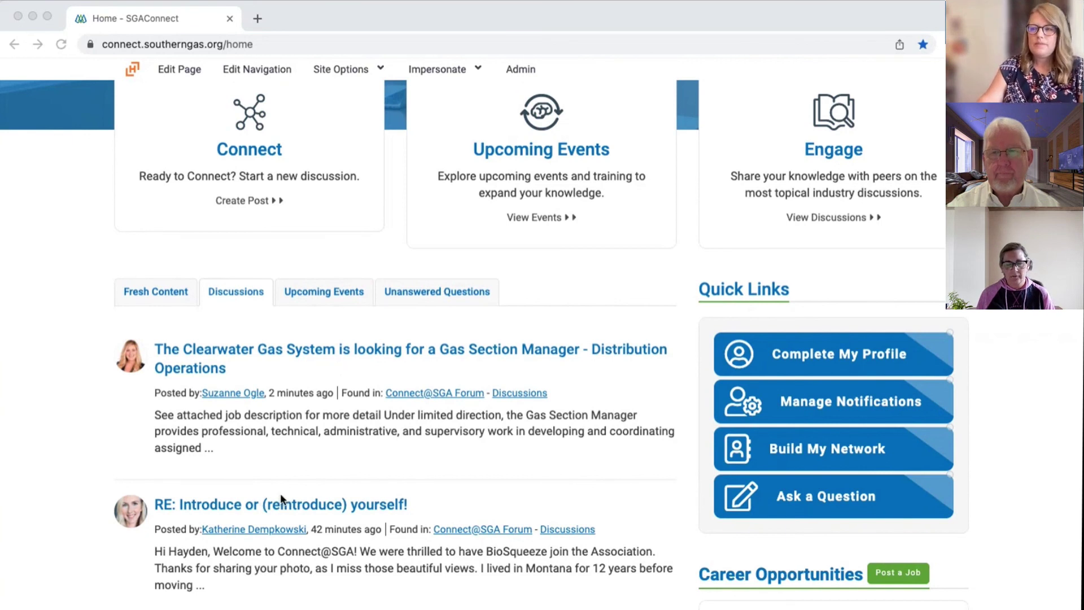
{"action": "scroll", "coordinate": [316, 491], "scroll_direction": "down", "scroll_amount": 1}
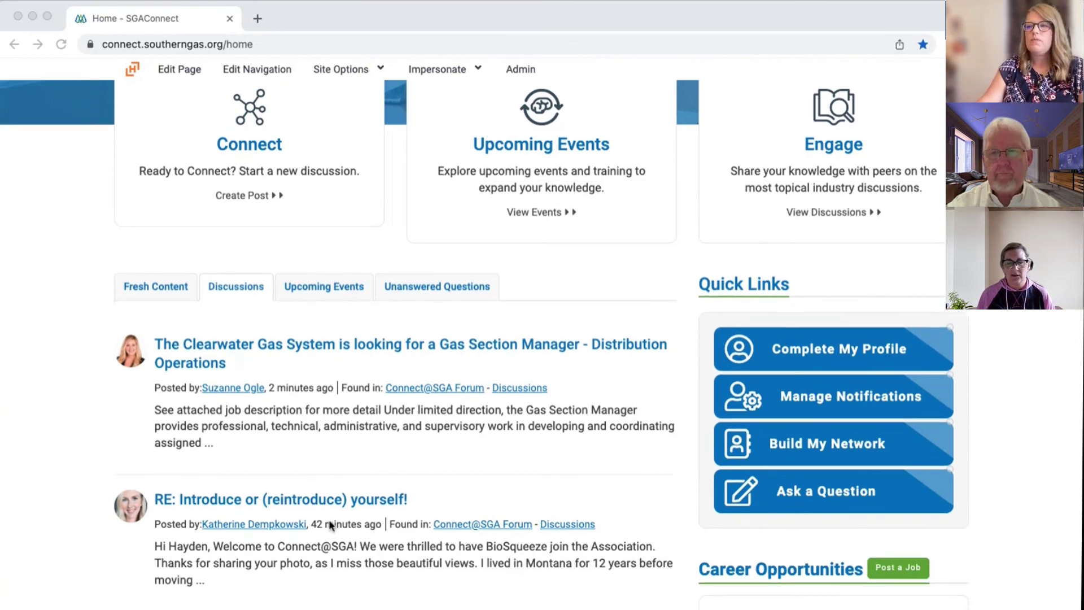
{"action": "scroll", "coordinate": [320, 505], "scroll_direction": "down", "scroll_amount": 5}
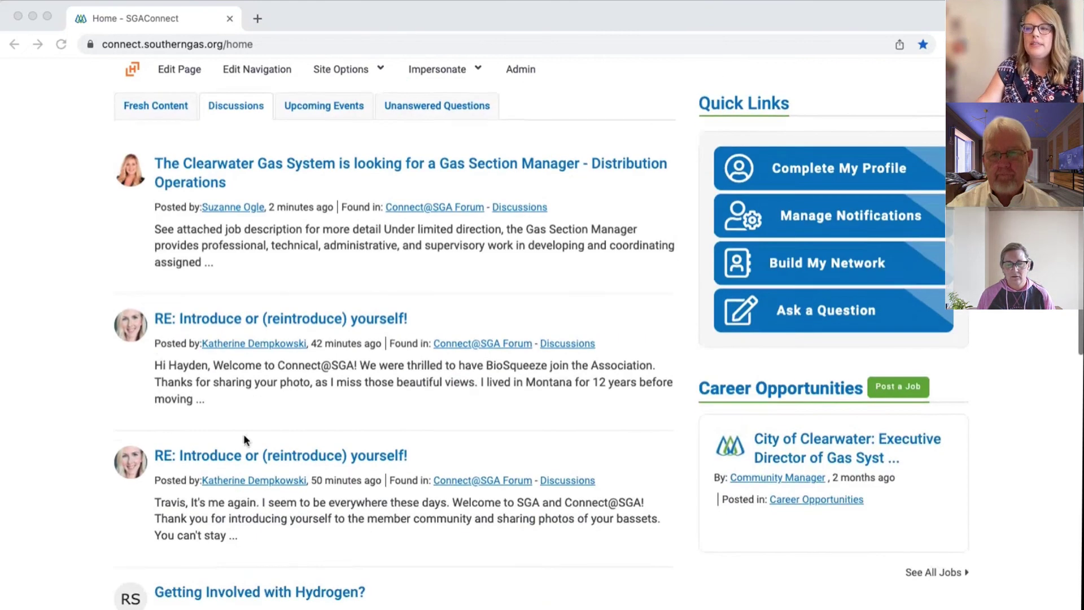
{"action": "left_click", "coordinate": [234, 481]}
{"action": "left_click", "coordinate": [235, 515]}
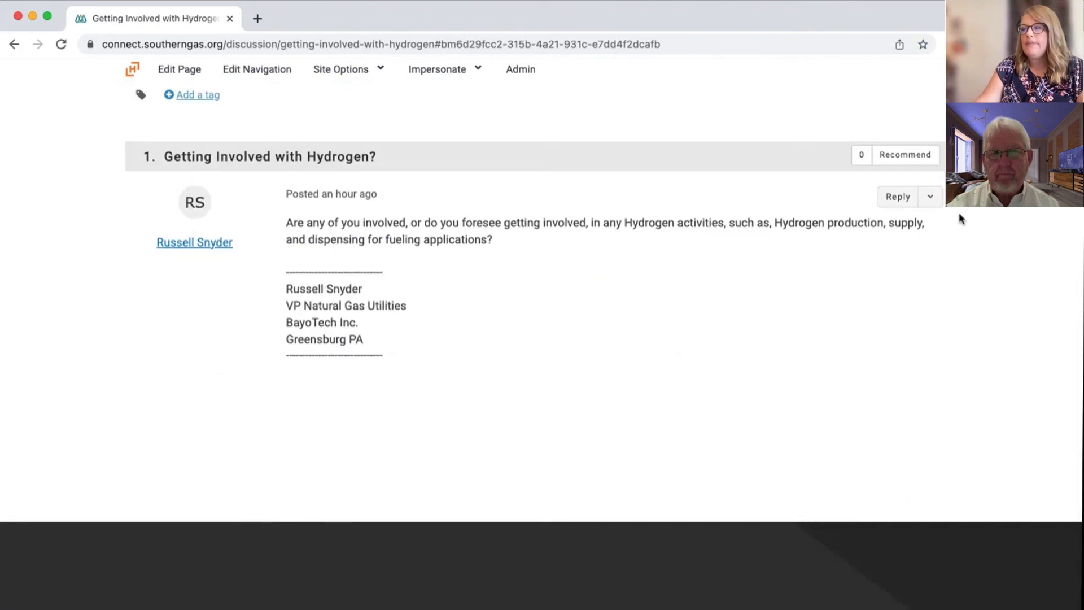
Step: Start a private reply to the author of the "Getting Involved with Hydrogen?" post and review the Reply to Sender form
{"action": "left_click", "coordinate": [940, 204]}
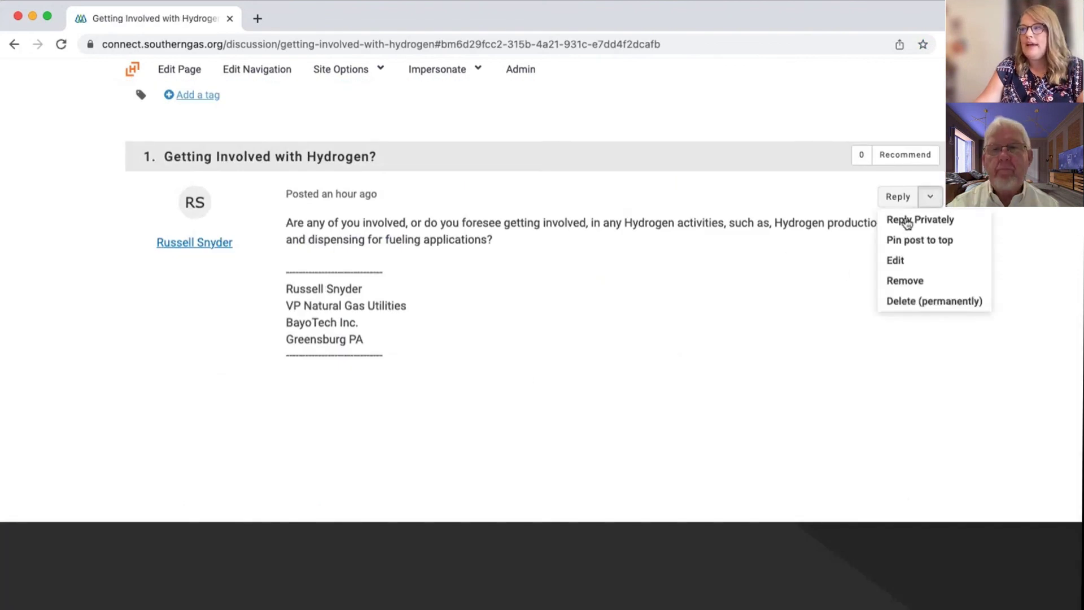
{"action": "left_click", "coordinate": [920, 221]}
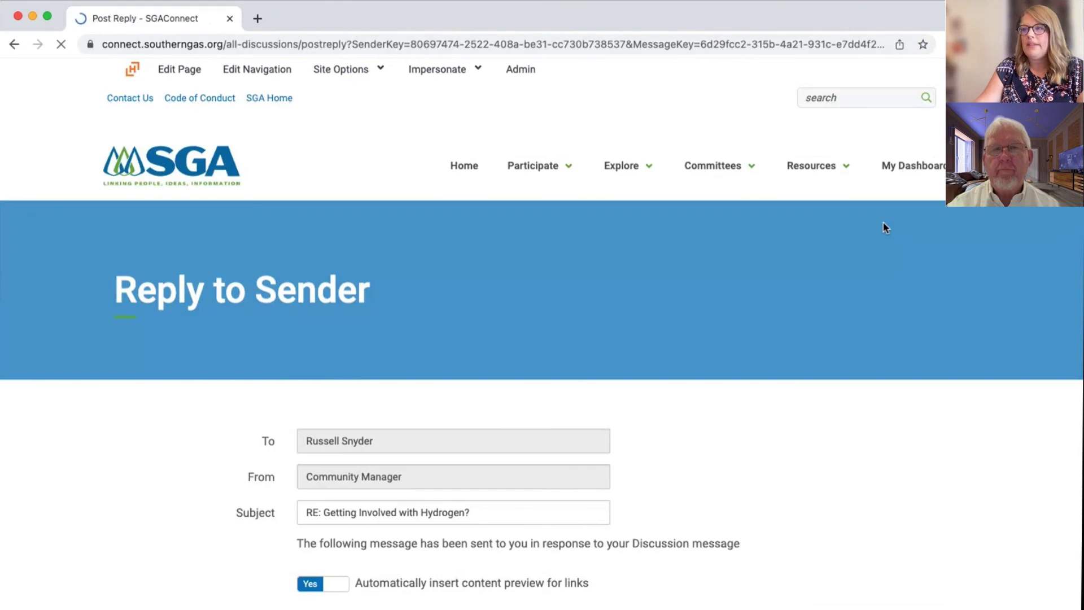
{"action": "scroll", "coordinate": [751, 327], "scroll_direction": "down", "scroll_amount": 3}
{"action": "scroll", "coordinate": [771, 333], "scroll_direction": "down", "scroll_amount": 2}
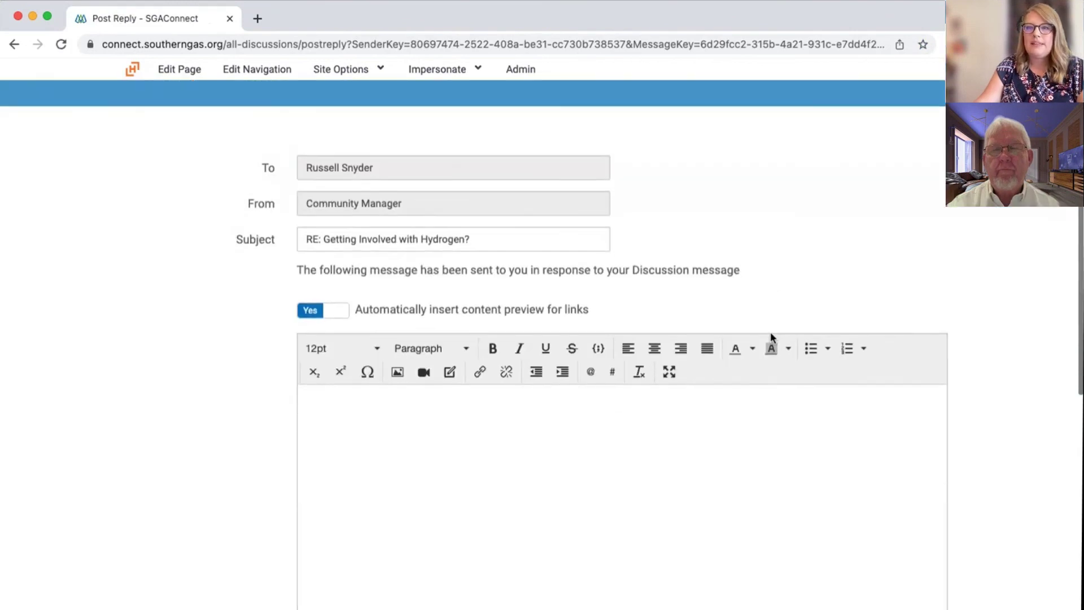
{"action": "scroll", "coordinate": [623, 320], "scroll_direction": "up", "scroll_amount": 2}
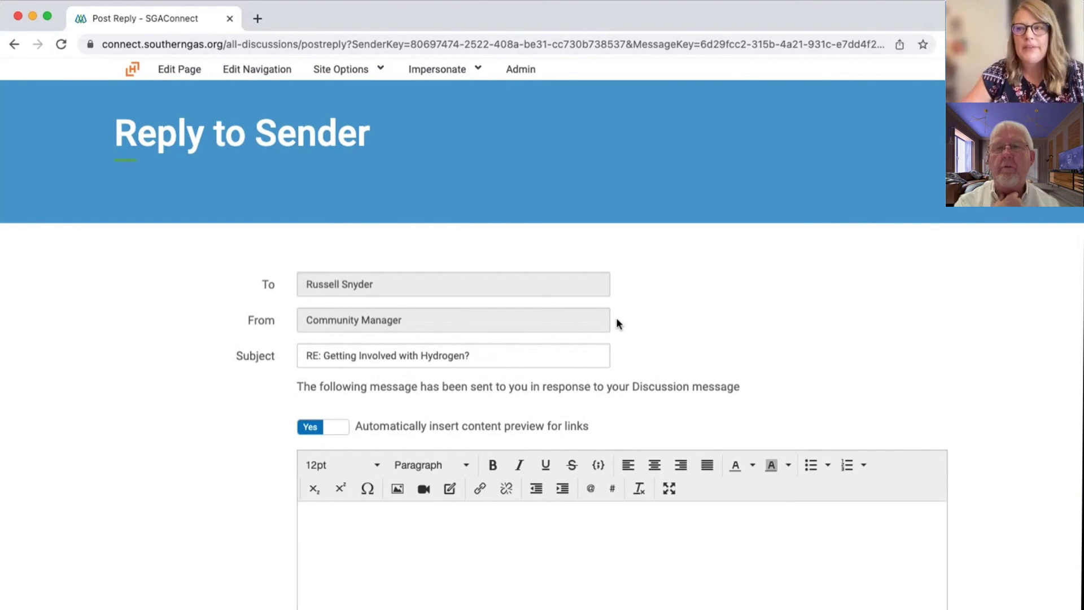
{"action": "scroll", "coordinate": [634, 489], "scroll_direction": "down", "scroll_amount": 2}
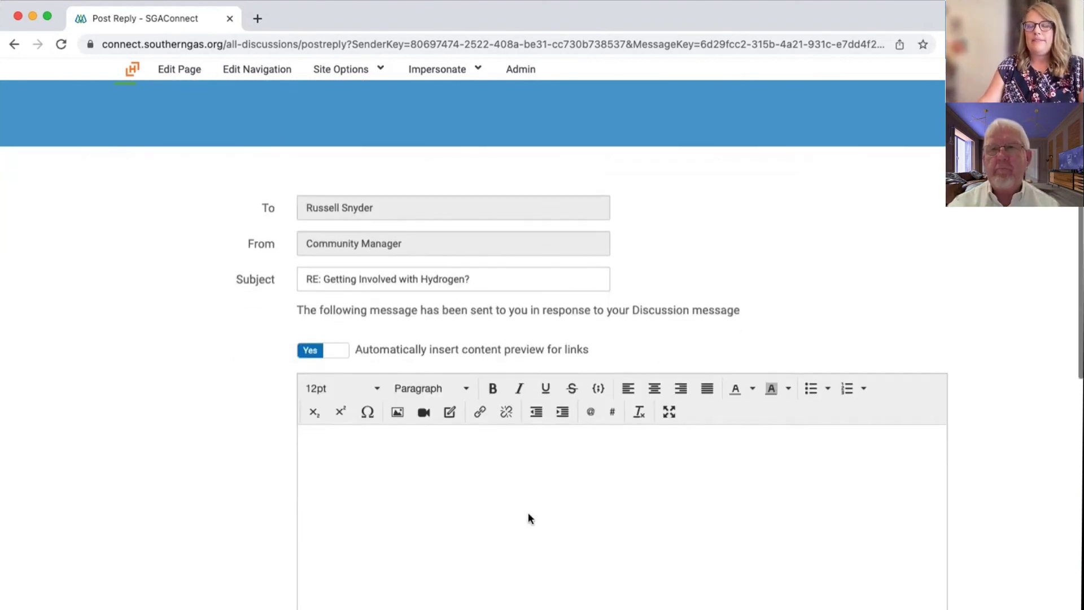